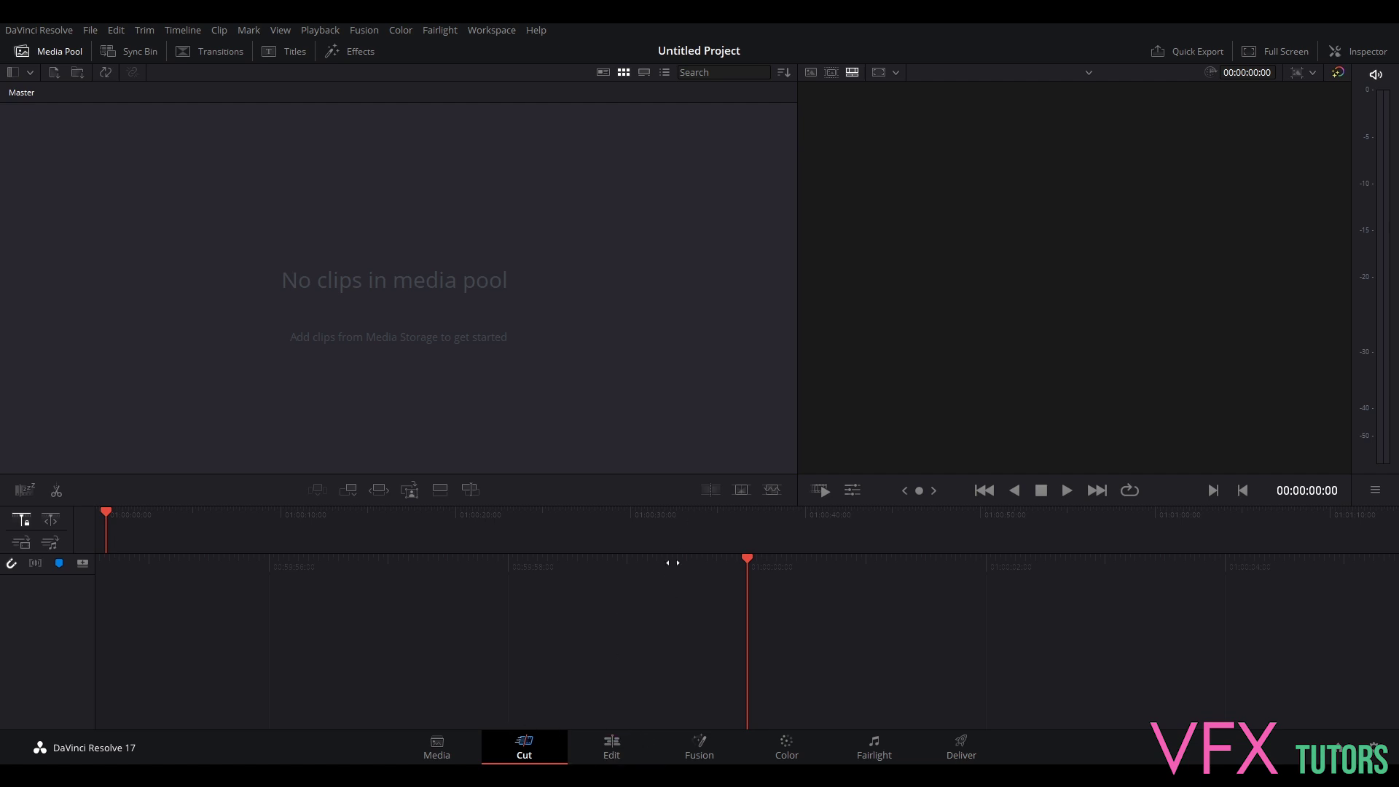
Step: Browse the G: volume in media storage to the VFXtutors project folder VFXCoreSkills/IO/Birdbox_Project/images/SlapComp
{"action": "left_click", "coordinate": [436, 749]}
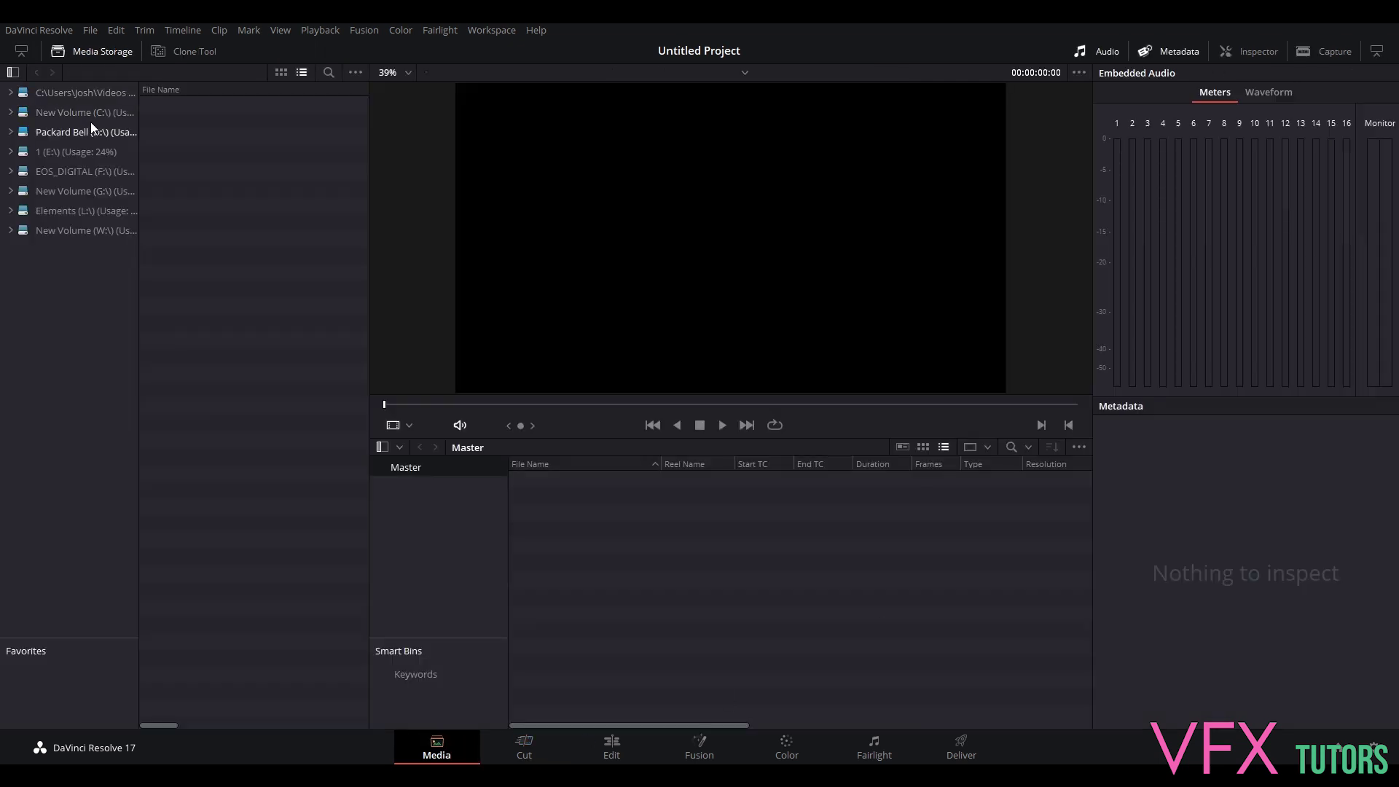
{"action": "left_click", "coordinate": [71, 193]}
{"action": "left_click", "coordinate": [11, 191]}
{"action": "left_click", "coordinate": [72, 211]}
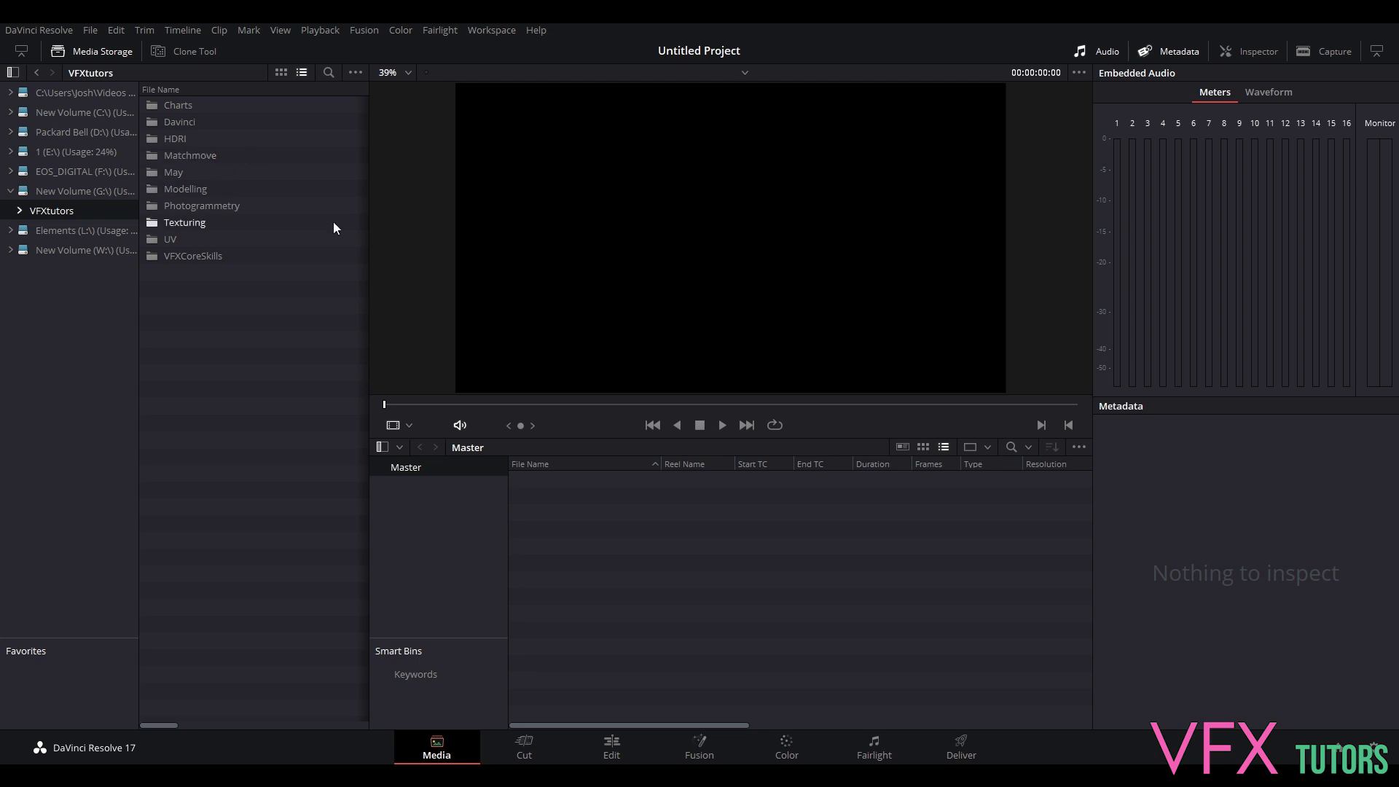
{"action": "double_click", "coordinate": [204, 255]}
{"action": "double_click", "coordinate": [176, 105]}
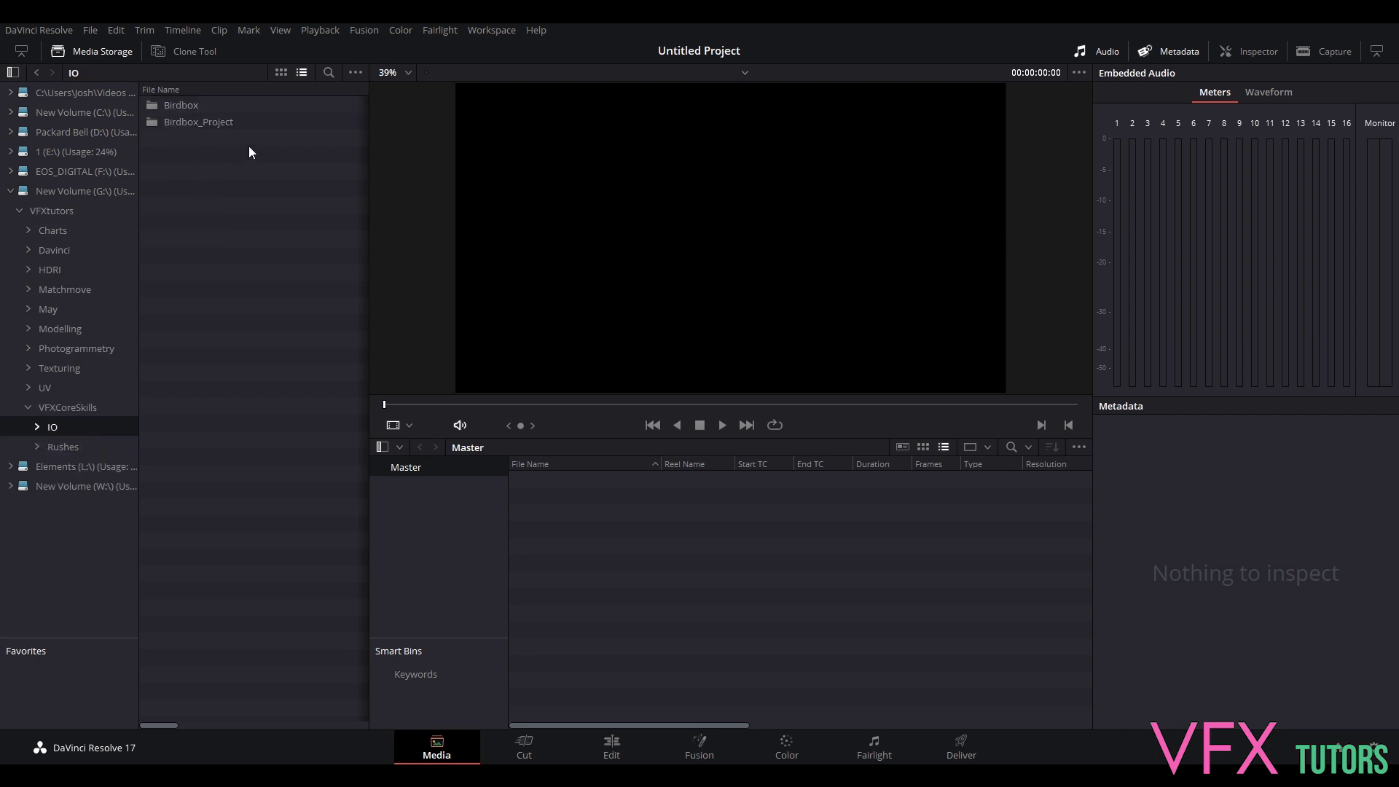
{"action": "double_click", "coordinate": [217, 125]}
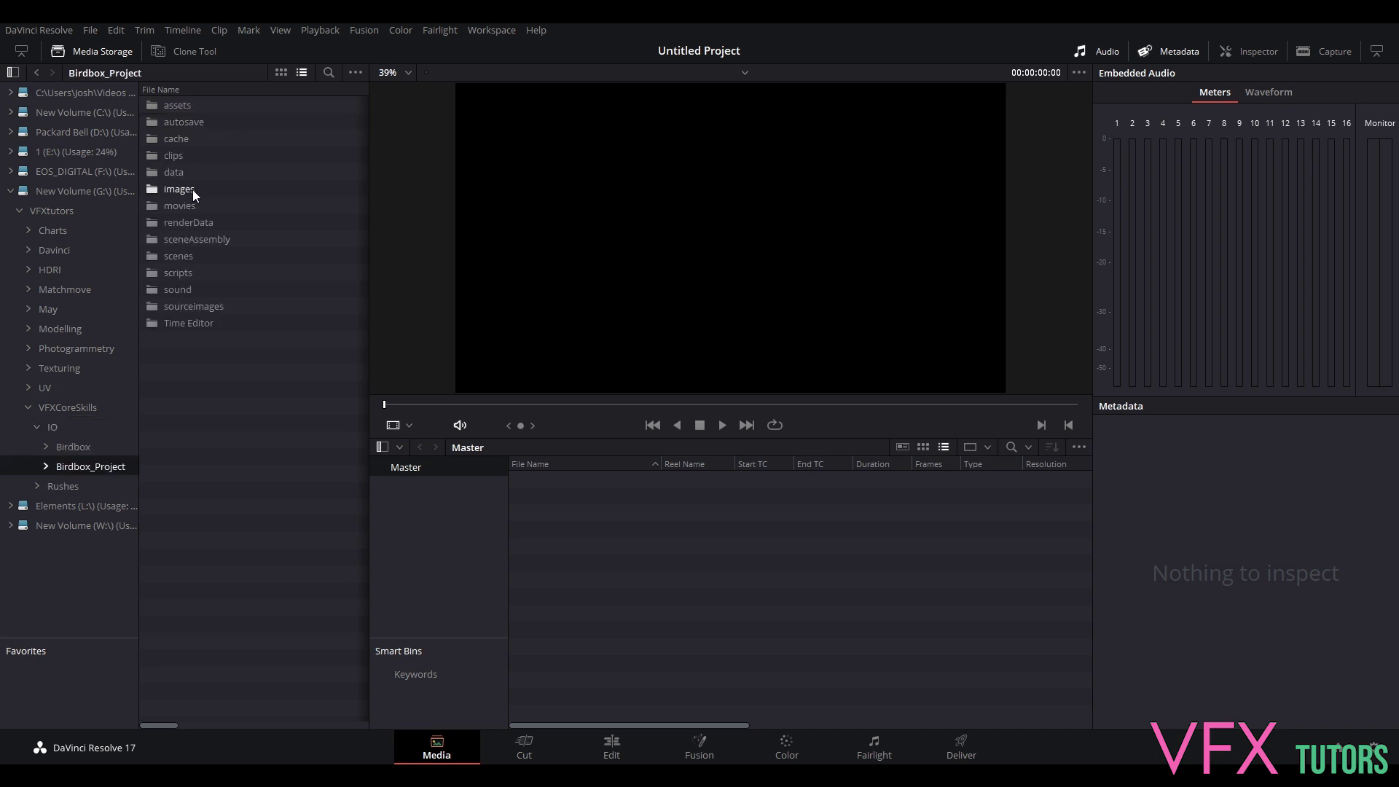
{"action": "double_click", "coordinate": [194, 191]}
{"action": "double_click", "coordinate": [210, 124]}
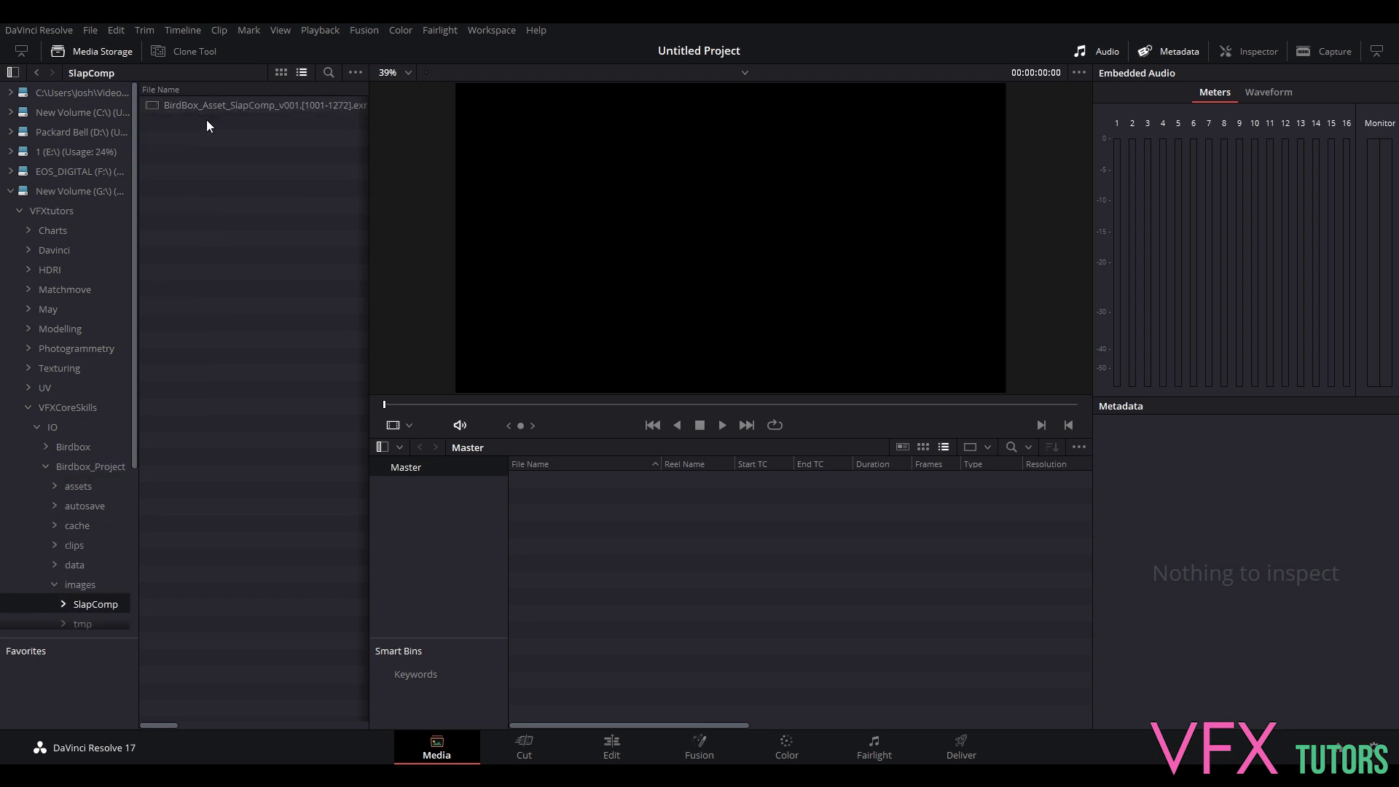
Step: Import the BirdBox_Asset_SlapComp_v001.[1001-1272].exr sequence into the Master bin and preview it up close
{"action": "left_click", "coordinate": [223, 105]}
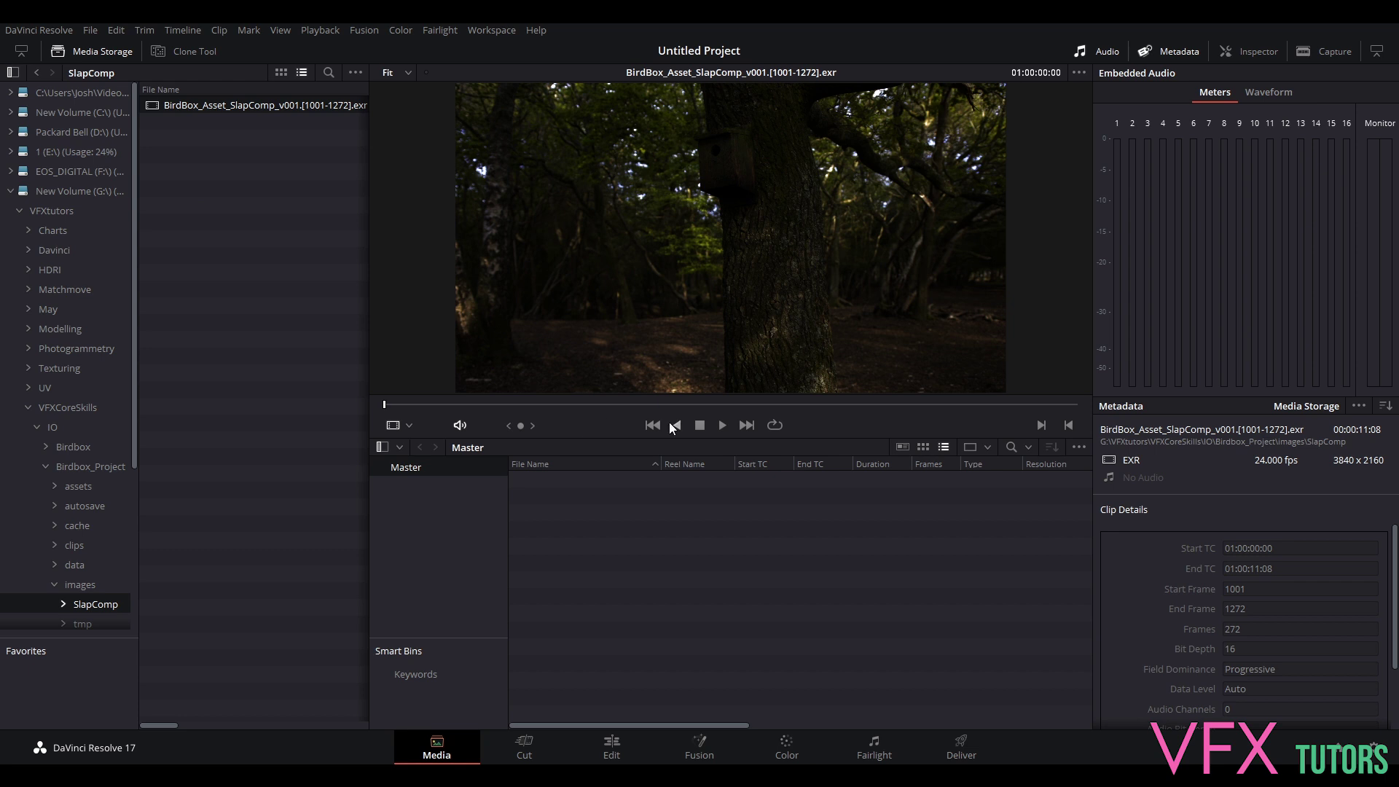
{"action": "left_click_drag", "start_coordinate": [255, 106], "coordinate": [566, 550]}
{"action": "left_click", "coordinate": [604, 479]}
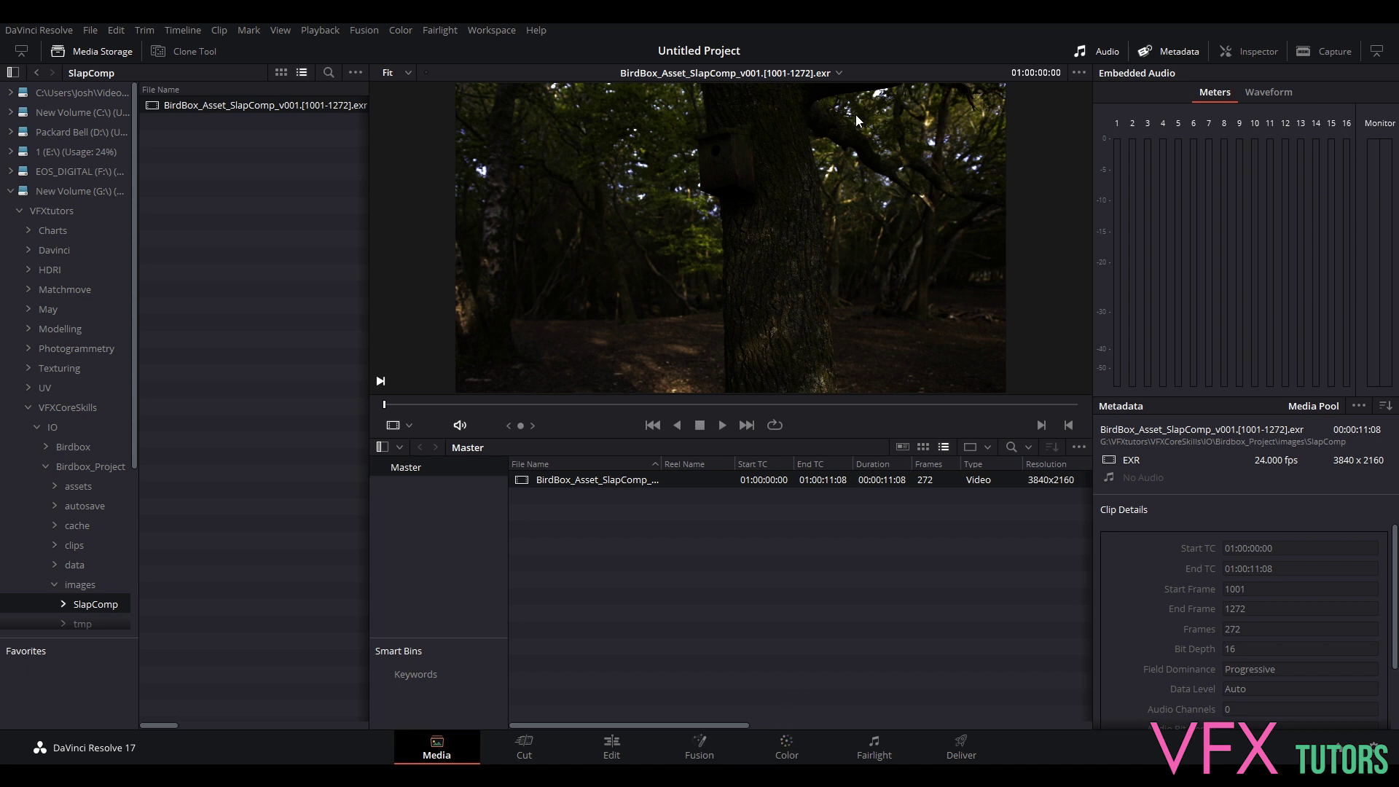
{"action": "scroll", "coordinate": [741, 207], "scroll_direction": "up", "scroll_amount": 10}
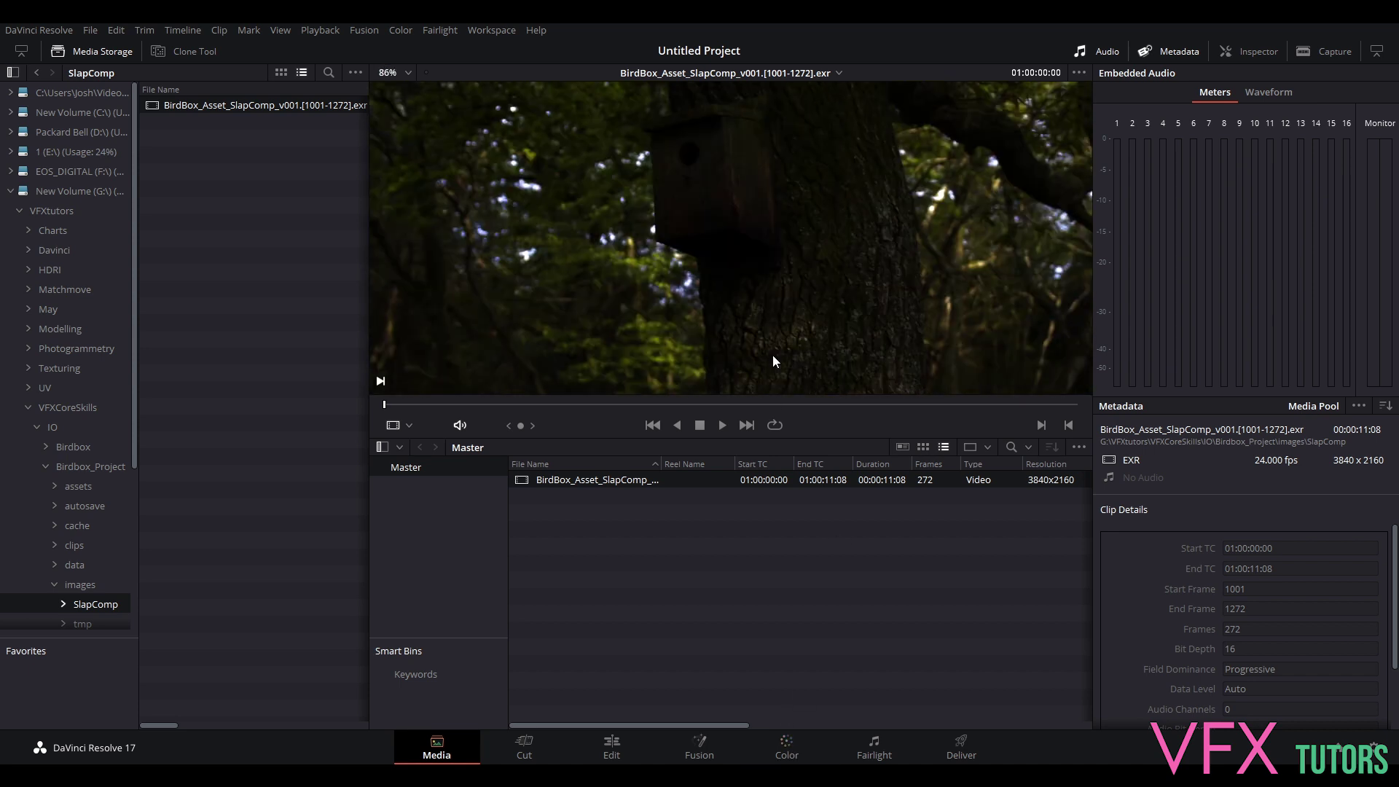
{"action": "scroll", "coordinate": [801, 239], "scroll_direction": "down", "scroll_amount": 8}
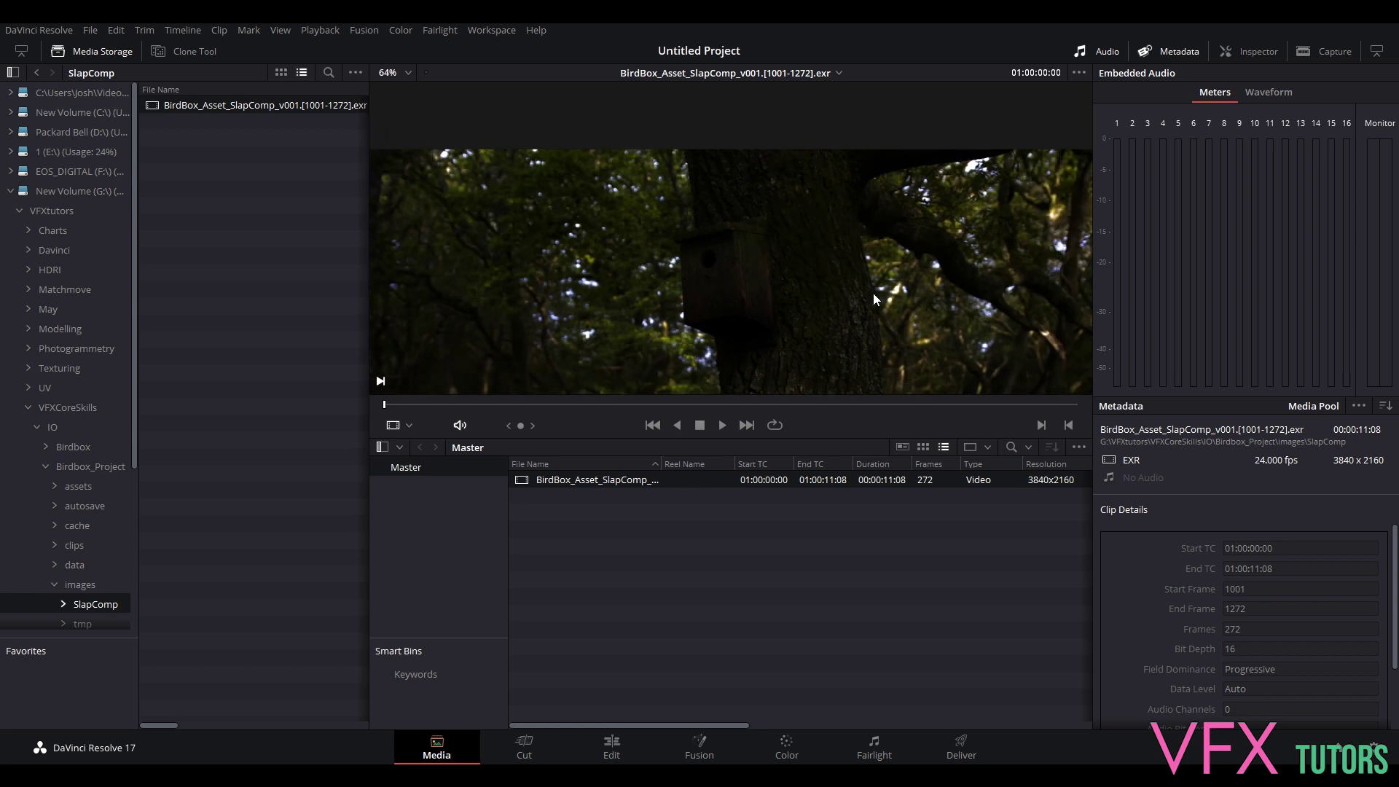
{"action": "scroll", "coordinate": [1022, 296], "scroll_direction": "down", "scroll_amount": 2}
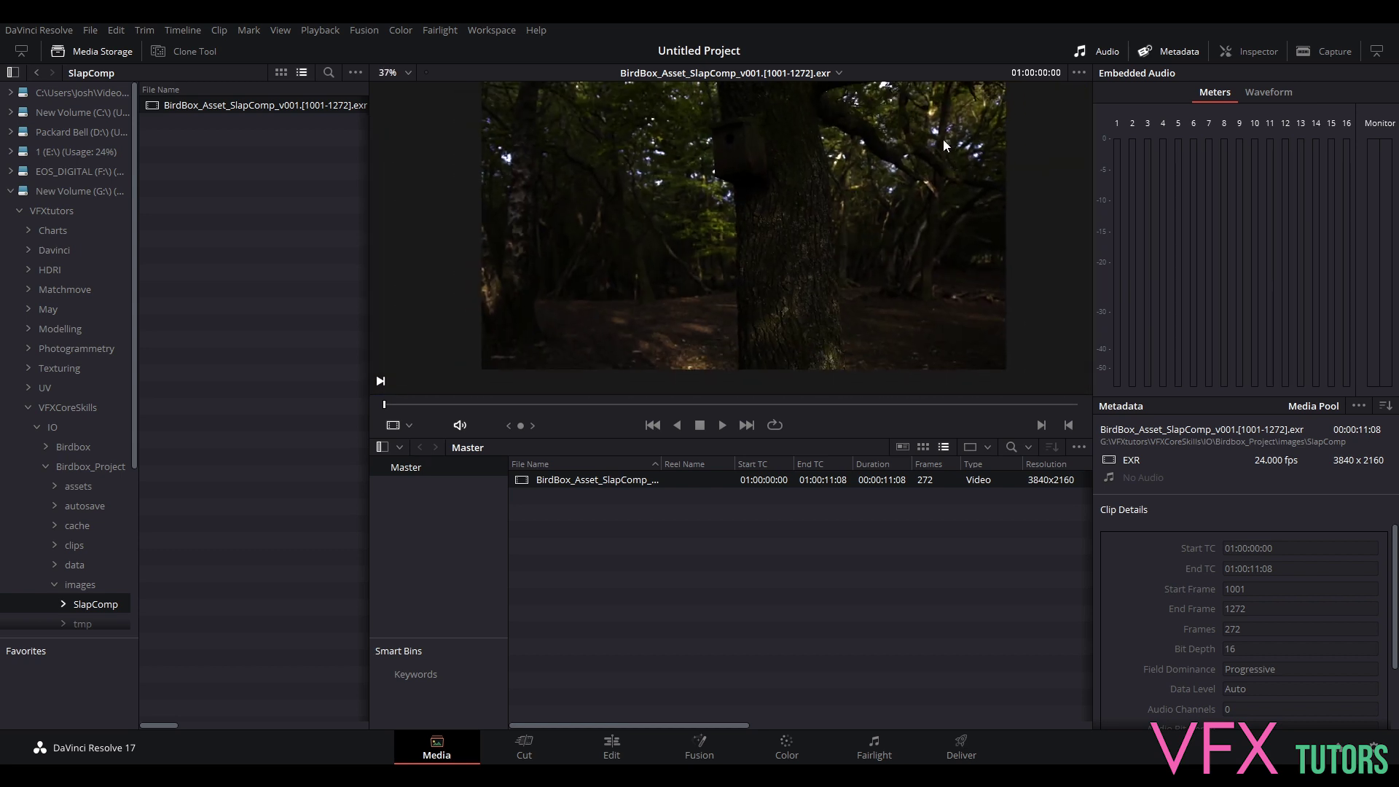
Step: On the Edit page, create a timeline by placing the BirdBox EXR sequence on it at 01:00:00:00
{"action": "left_click", "coordinate": [791, 744]}
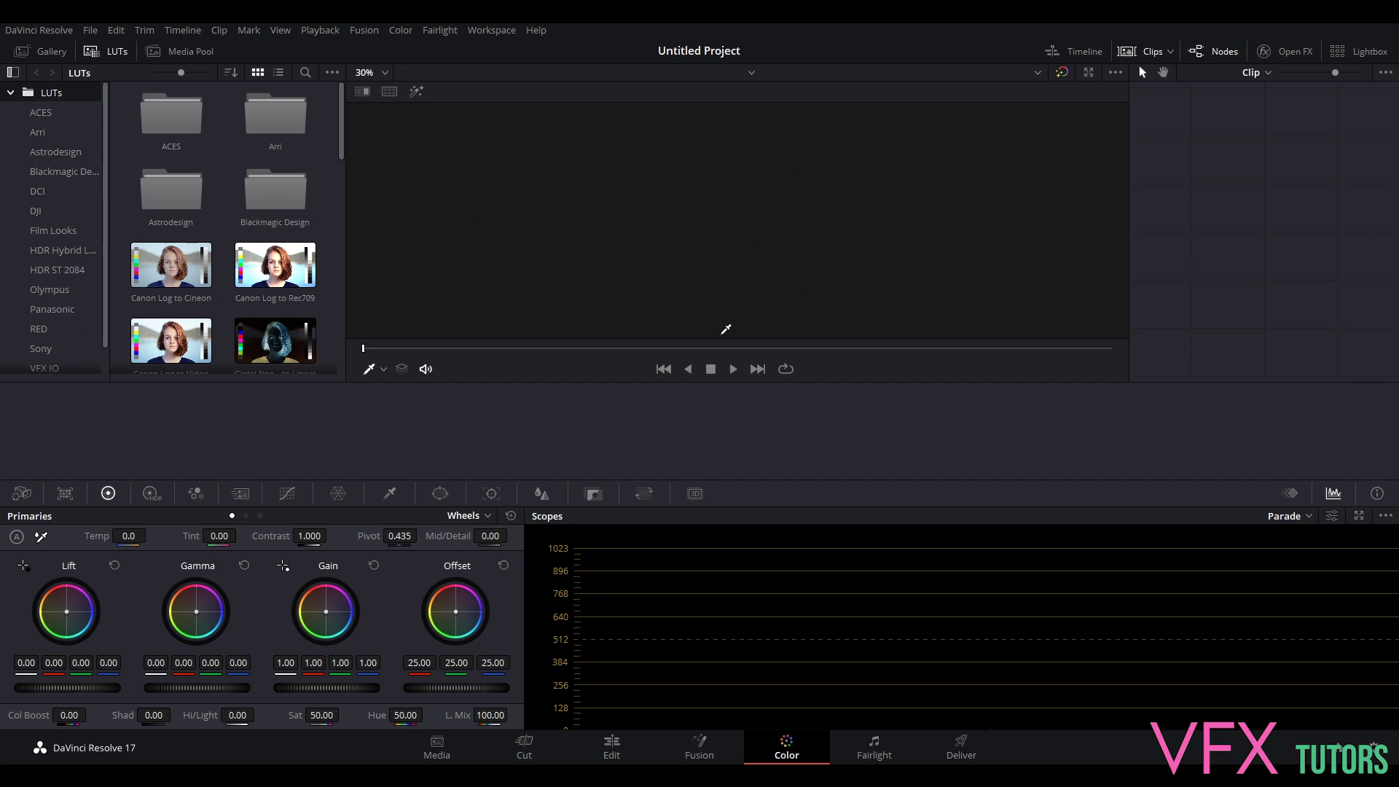
{"action": "left_click", "coordinate": [613, 747]}
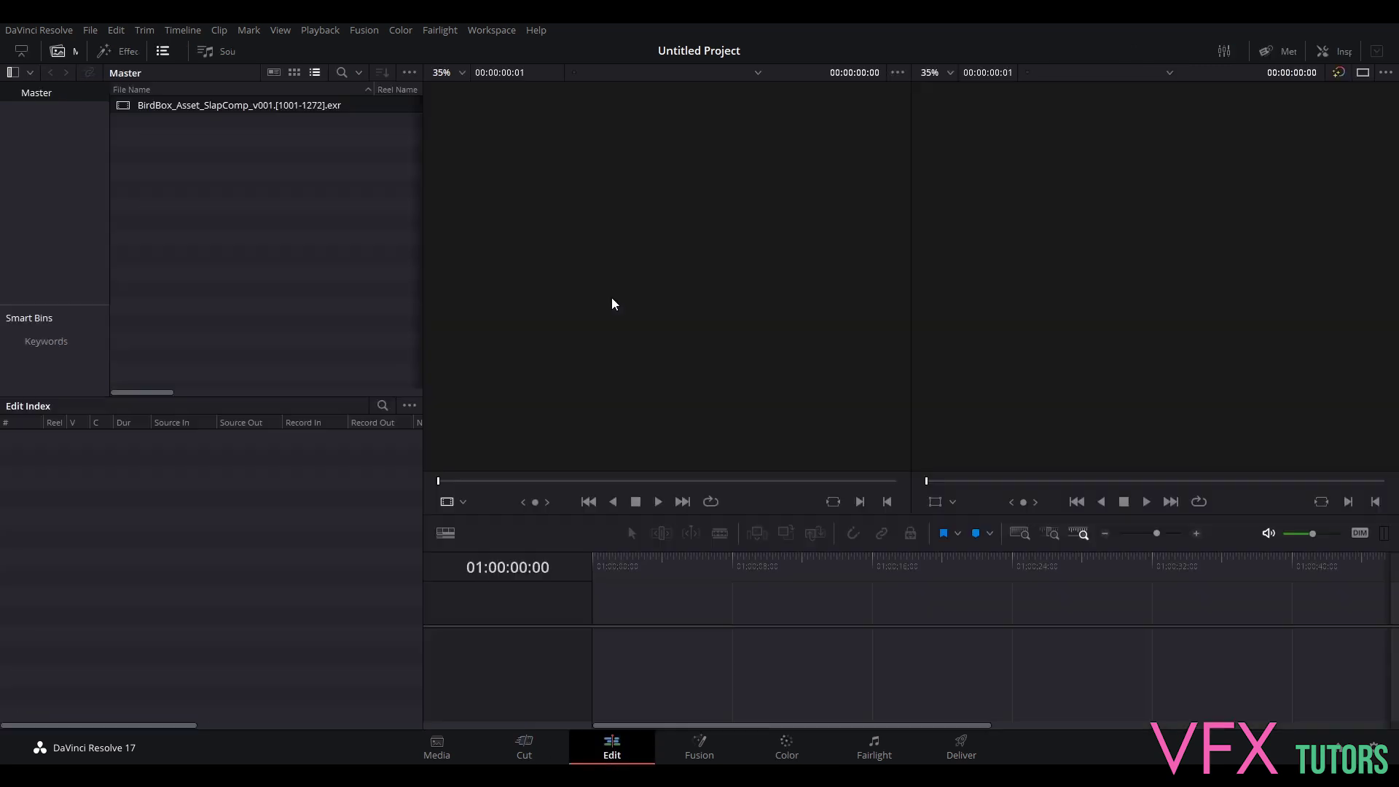
{"action": "left_click_drag", "start_coordinate": [189, 109], "coordinate": [605, 616]}
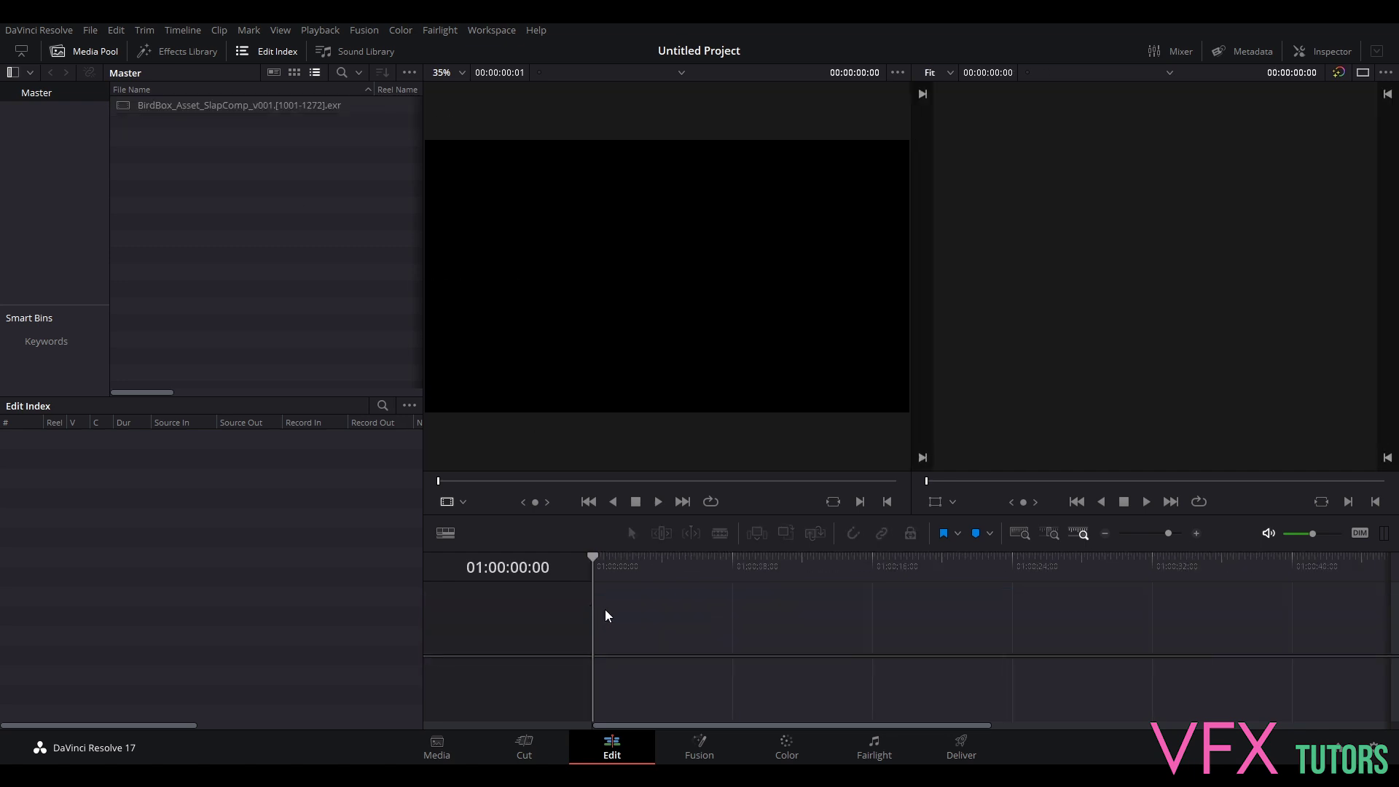
{"action": "left_click_drag", "start_coordinate": [241, 106], "coordinate": [605, 619]}
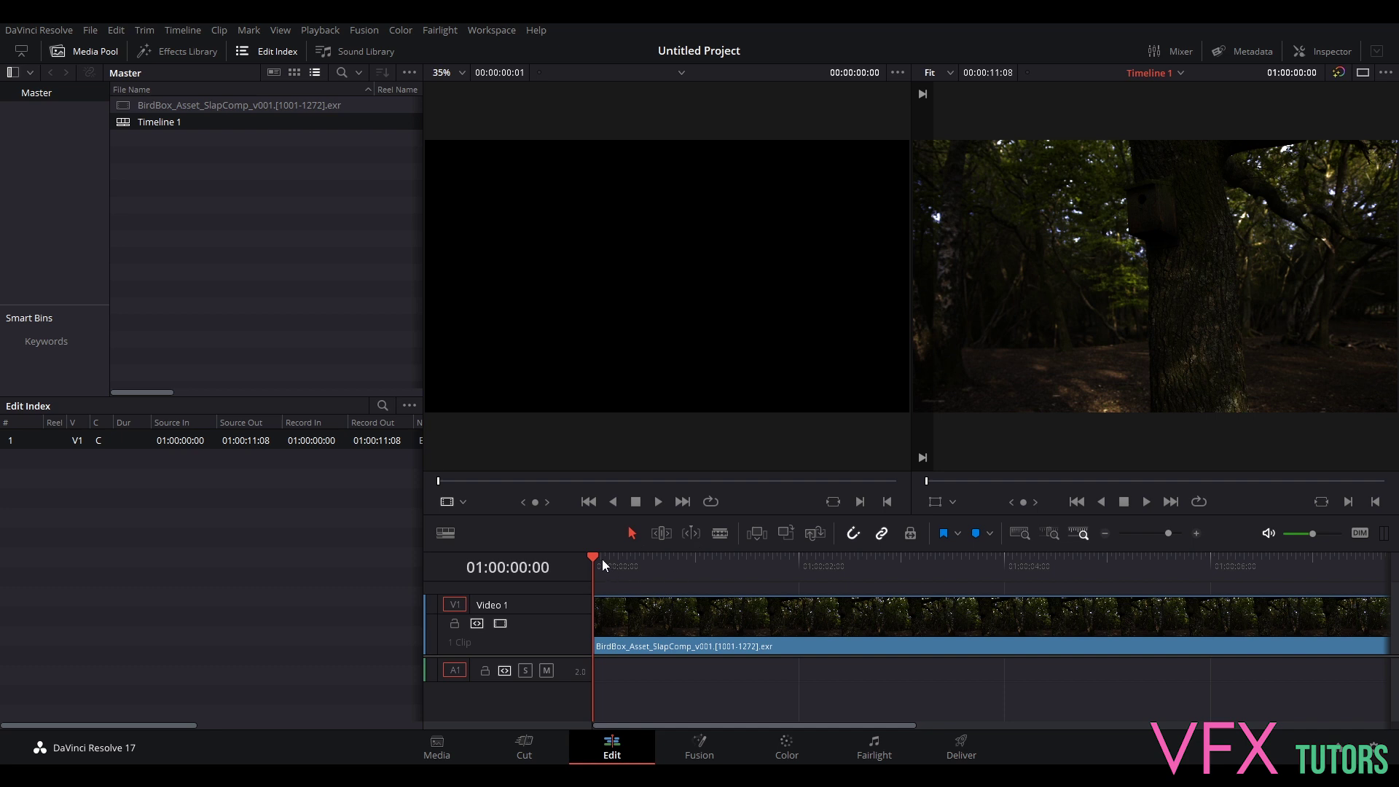
Step: Move the playhead to 01:00:11:01 and trim the end of the BirdBox clip to that frame
{"action": "left_click_drag", "start_coordinate": [614, 570], "coordinate": [1344, 623]}
{"action": "scroll", "coordinate": [1323, 615], "scroll_direction": "down", "scroll_amount": 5}
{"action": "scroll", "coordinate": [803, 560], "scroll_direction": "up", "scroll_amount": 3}
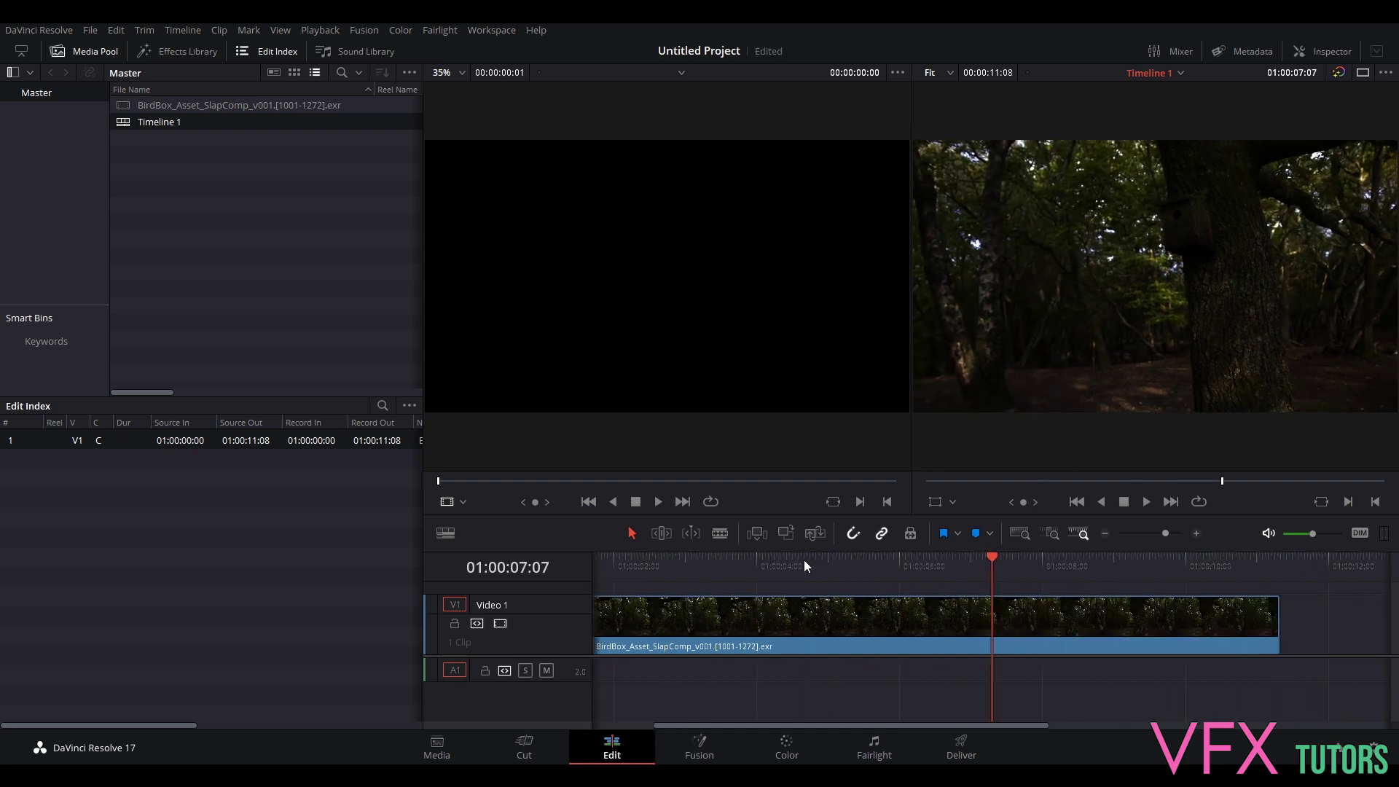
{"action": "scroll", "coordinate": [912, 548], "scroll_direction": "down", "scroll_amount": 2}
{"action": "left_click_drag", "start_coordinate": [883, 558], "coordinate": [1033, 582]}
{"action": "scroll", "coordinate": [1057, 622], "scroll_direction": "up", "scroll_amount": 4}
{"action": "left_click_drag", "start_coordinate": [993, 556], "coordinate": [1009, 559]}
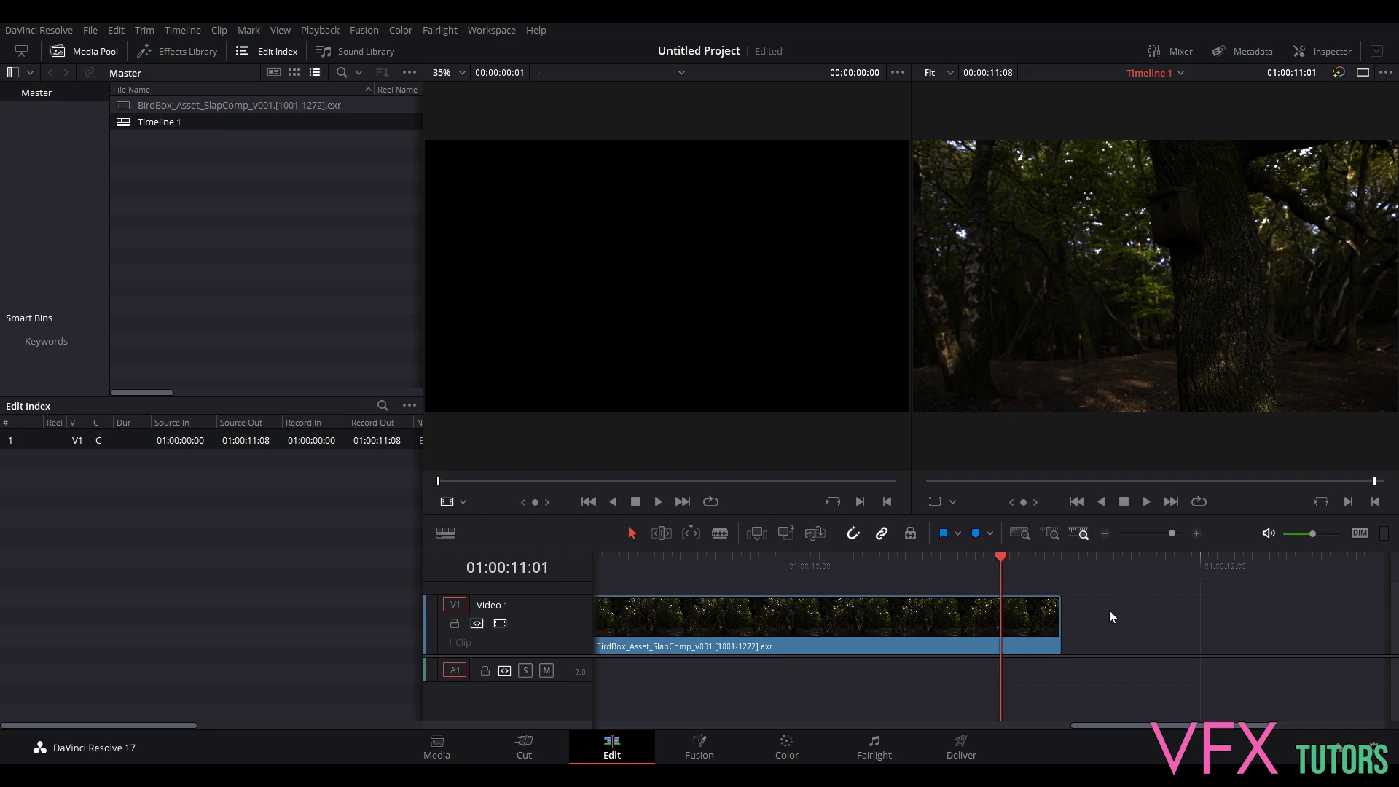
{"action": "key", "text": "Left"}
{"action": "left_click_drag", "start_coordinate": [1059, 616], "coordinate": [1001, 616]}
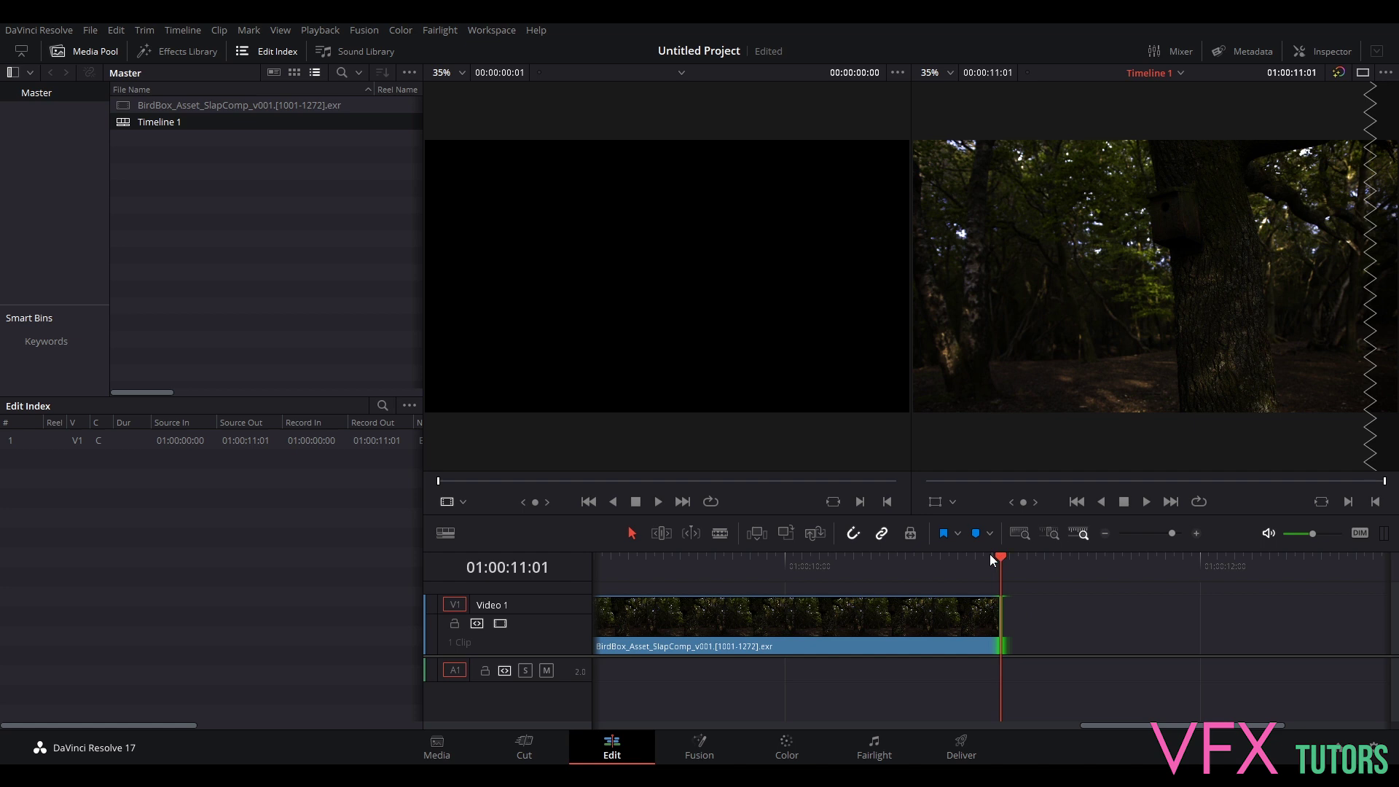
{"action": "key", "text": "ctrl+s"}
Step: Trim the end of the BirdBox clip to 01:00:11:00 and return the playhead to the start of the timeline
{"action": "mouse_move", "coordinate": [1000, 558]}
{"action": "left_mouse_down"}
{"action": "mouse_move", "coordinate": [939, 558]}
{"action": "mouse_move", "coordinate": [1015, 569]}
{"action": "left_mouse_up"}
{"action": "key", "text": "Left"}
{"action": "key", "text": "Right"}
{"action": "key", "text": "Left"}
{"action": "key", "text": "Left"}
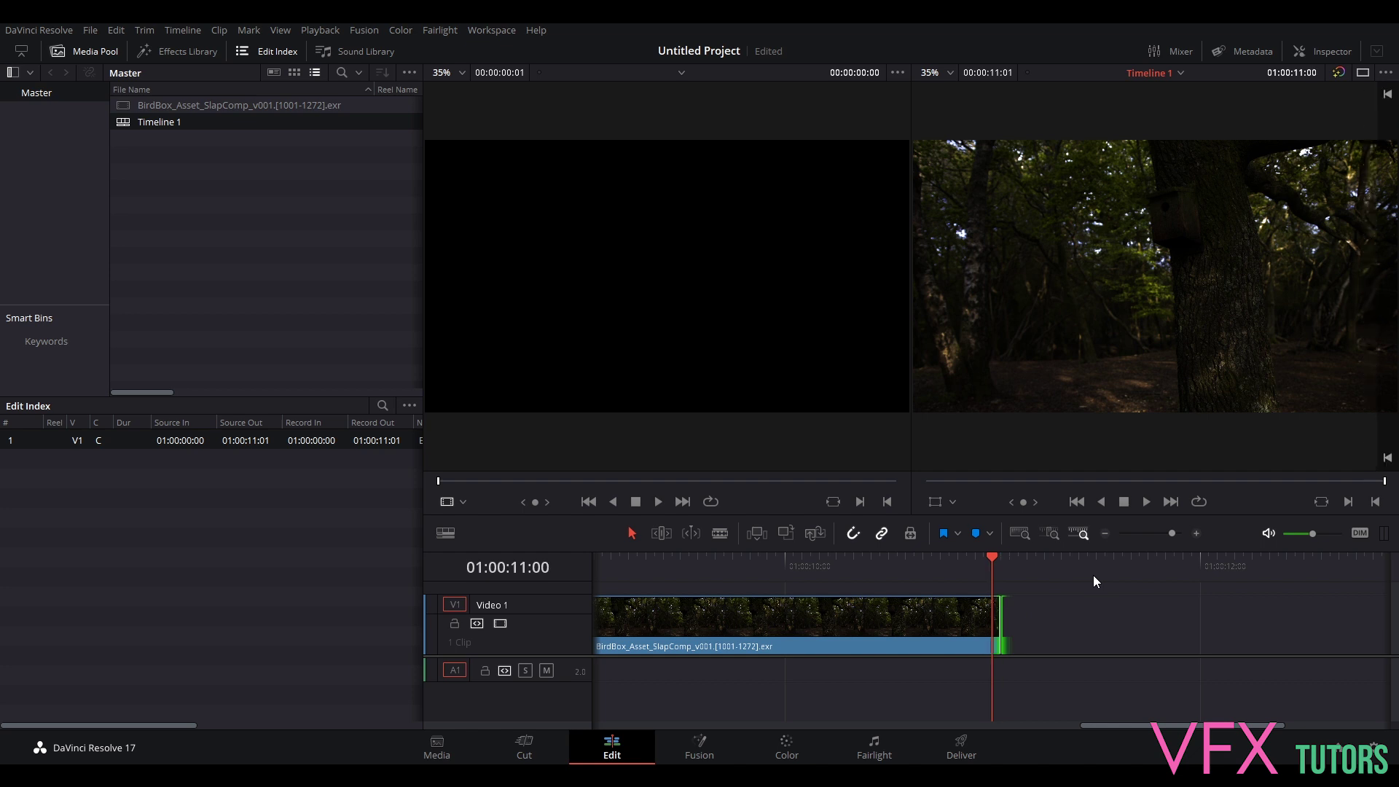
{"action": "key", "text": "Right"}
{"action": "left_click_drag", "start_coordinate": [1007, 621], "coordinate": [997, 615]}
{"action": "left_click_drag", "start_coordinate": [993, 558], "coordinate": [568, 616]}
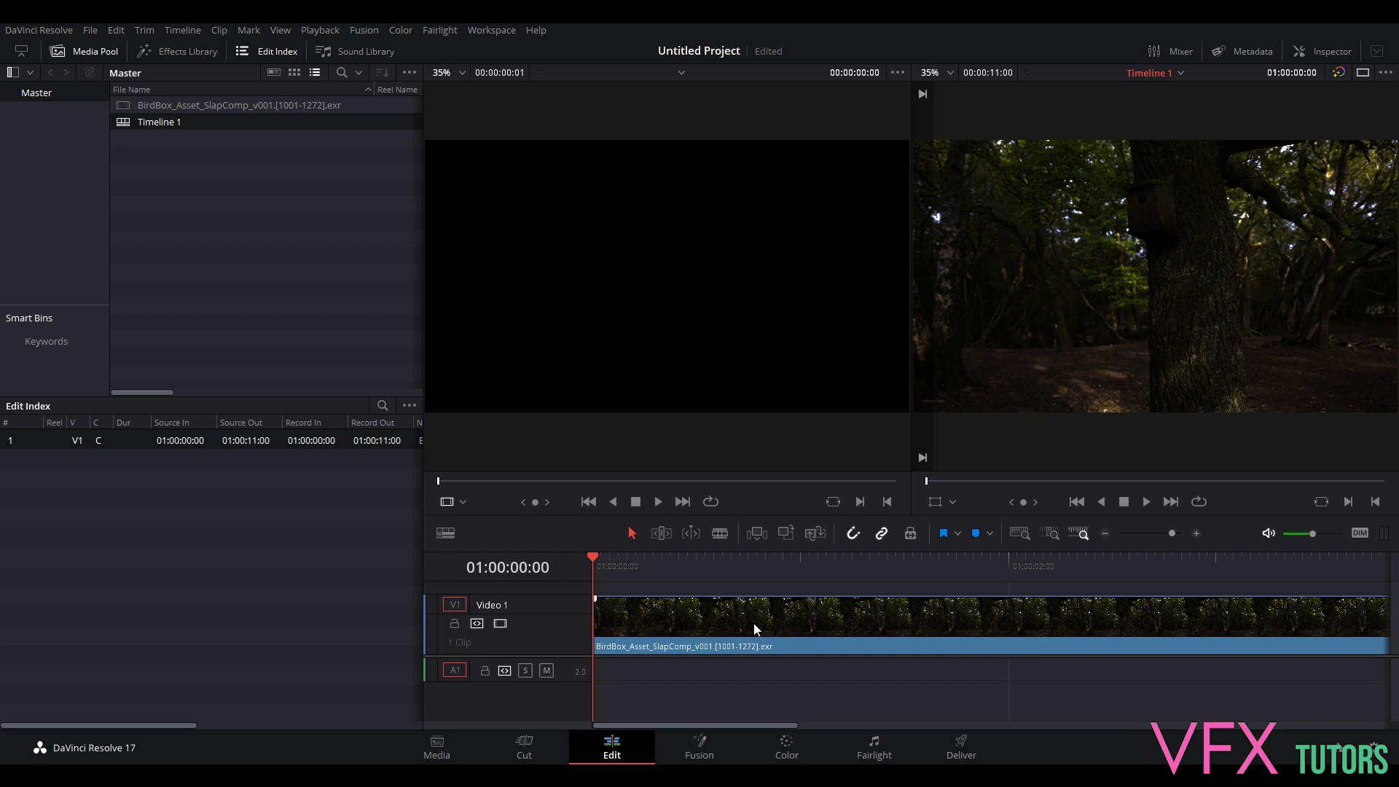
{"action": "scroll", "coordinate": [663, 612], "scroll_direction": "down", "scroll_amount": 5}
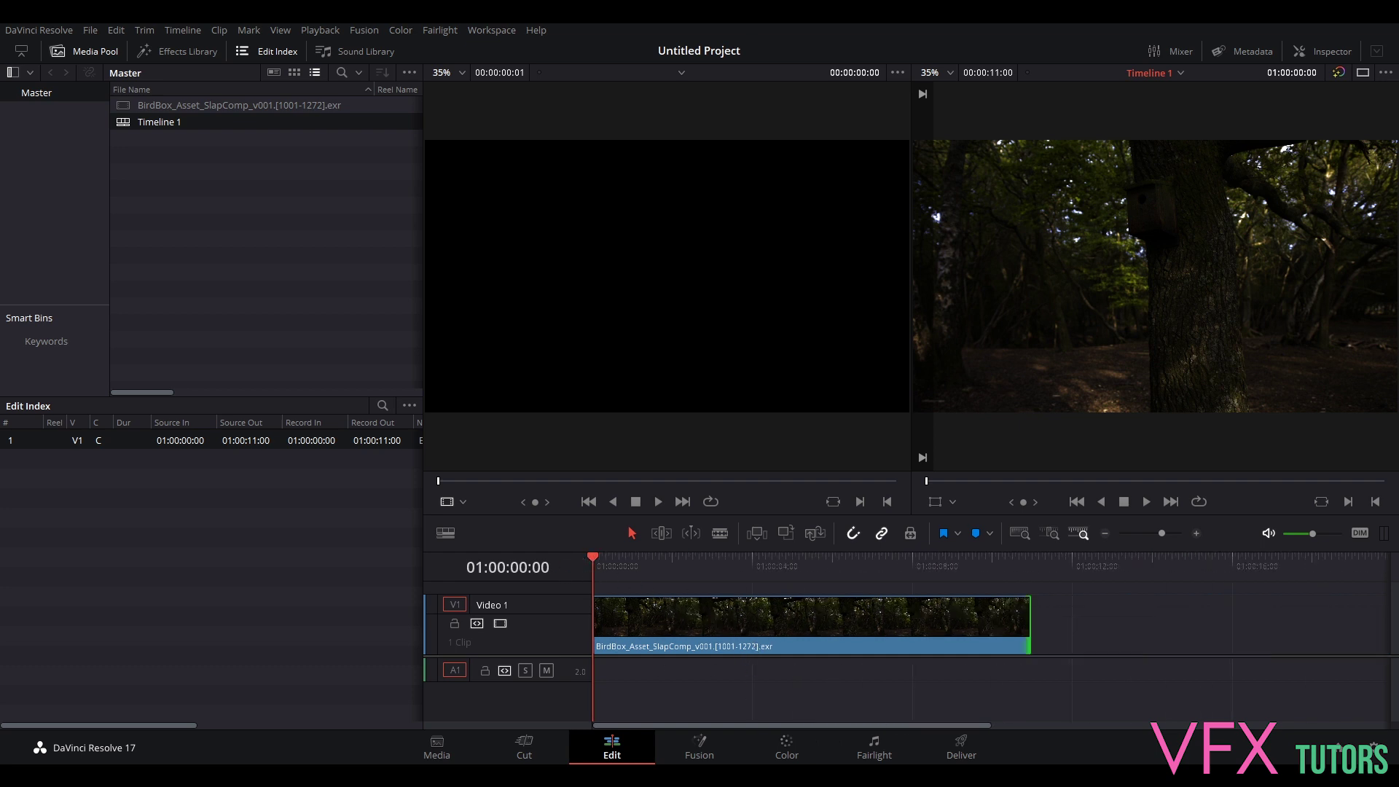
Step: On the Color page, reposition node 01 between input and output and apply a linear conversion LUT from the VFX IO set
{"action": "left_click", "coordinate": [794, 755]}
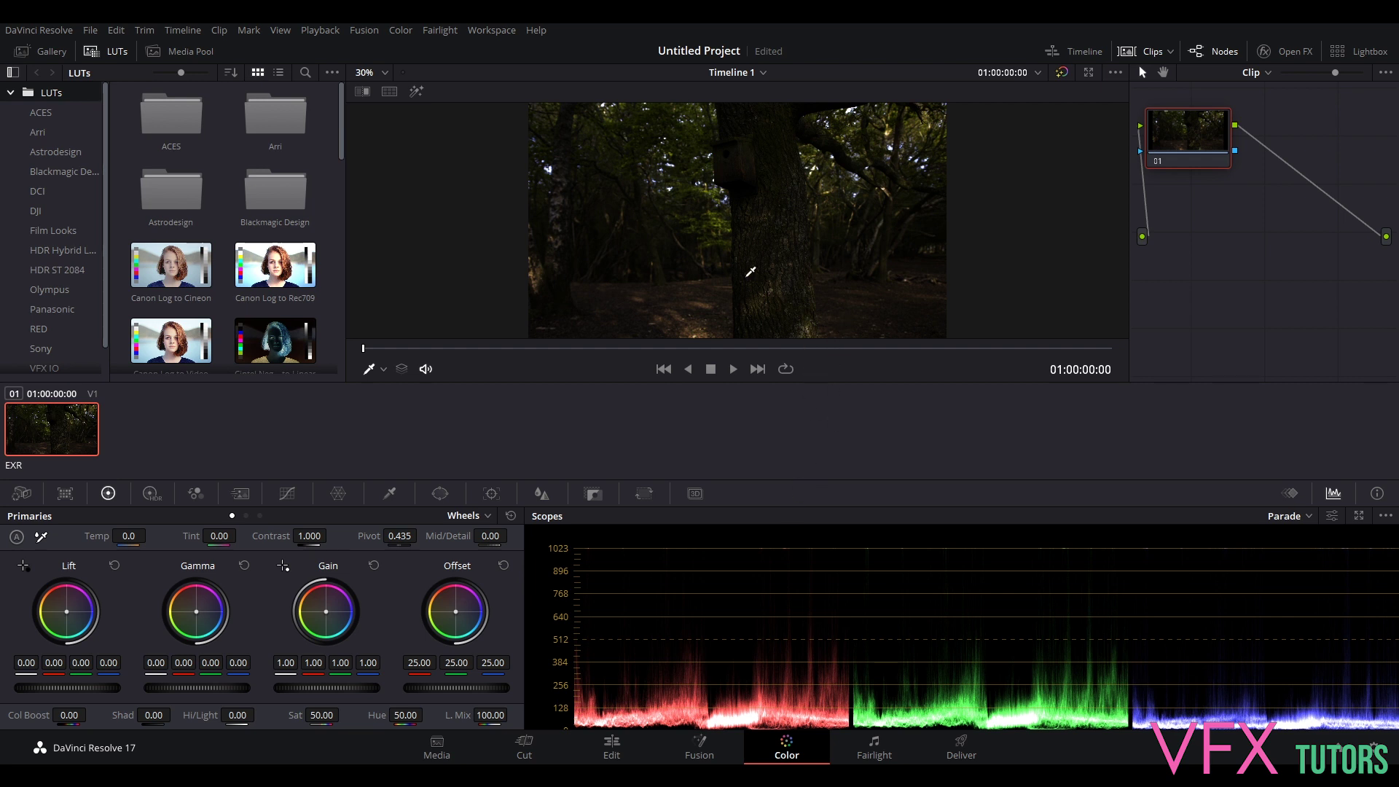
{"action": "scroll", "coordinate": [795, 211], "scroll_direction": "down", "scroll_amount": 2}
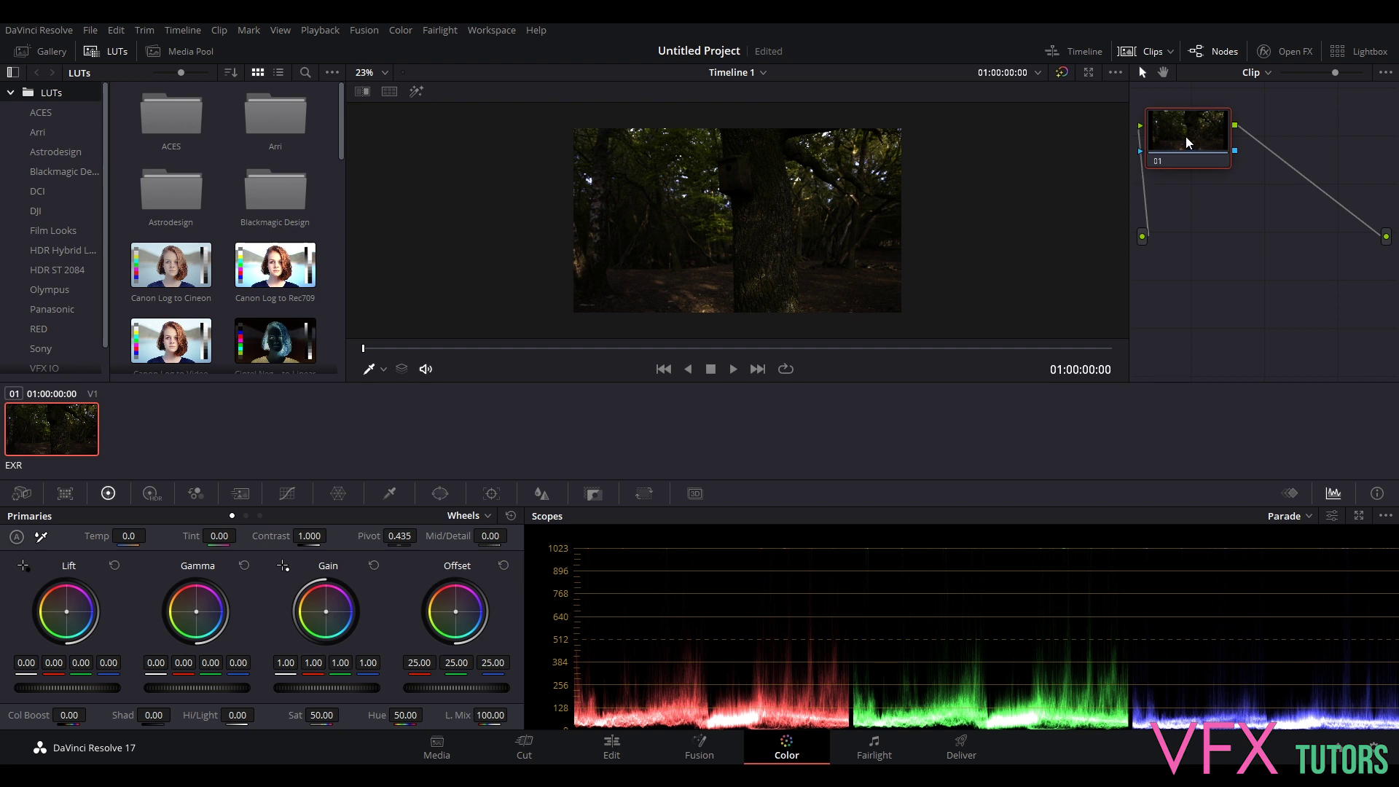
{"action": "left_click_drag", "start_coordinate": [1187, 142], "coordinate": [1209, 194]}
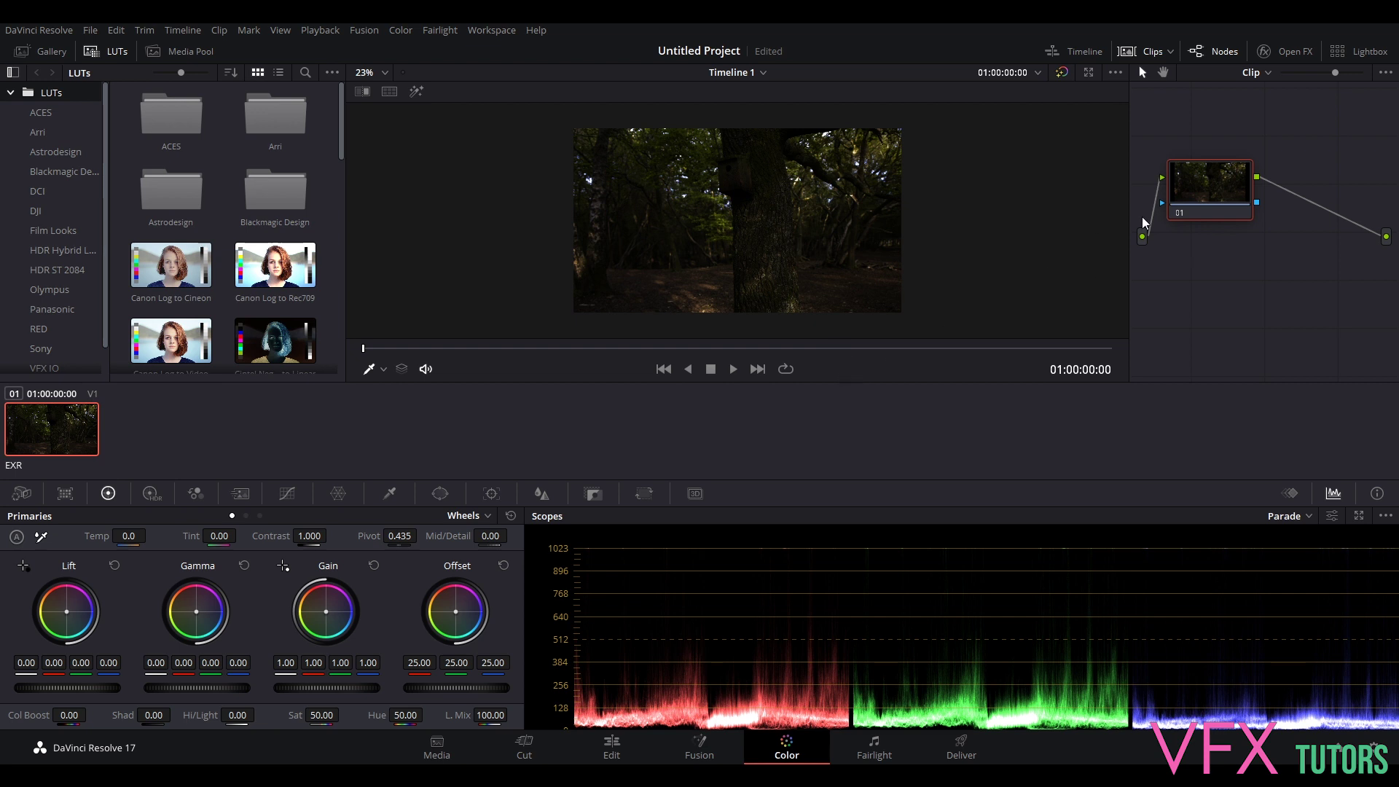
{"action": "left_click_drag", "start_coordinate": [1208, 198], "coordinate": [1210, 211]}
{"action": "right_click", "coordinate": [1213, 201]}
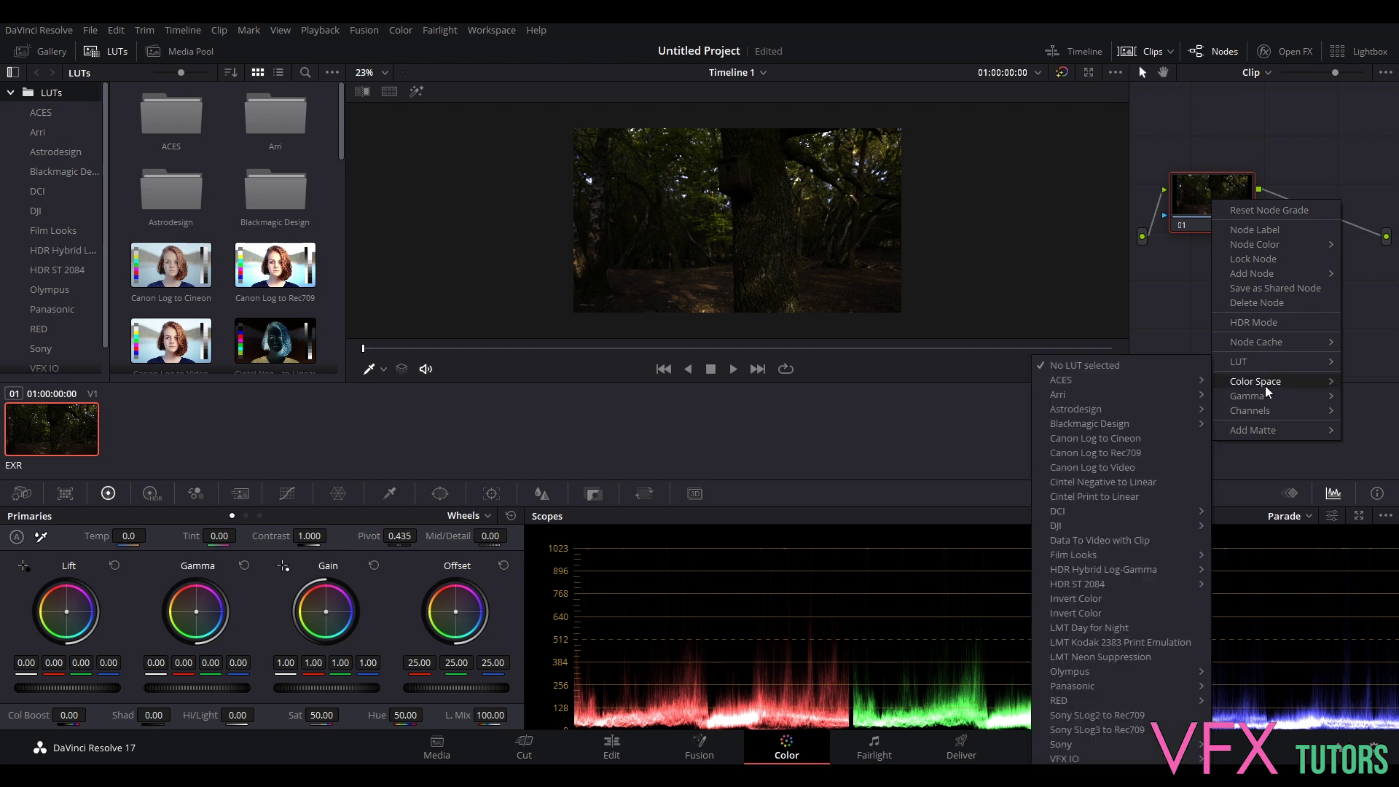
{"action": "mouse_move", "coordinate": [1241, 362]}
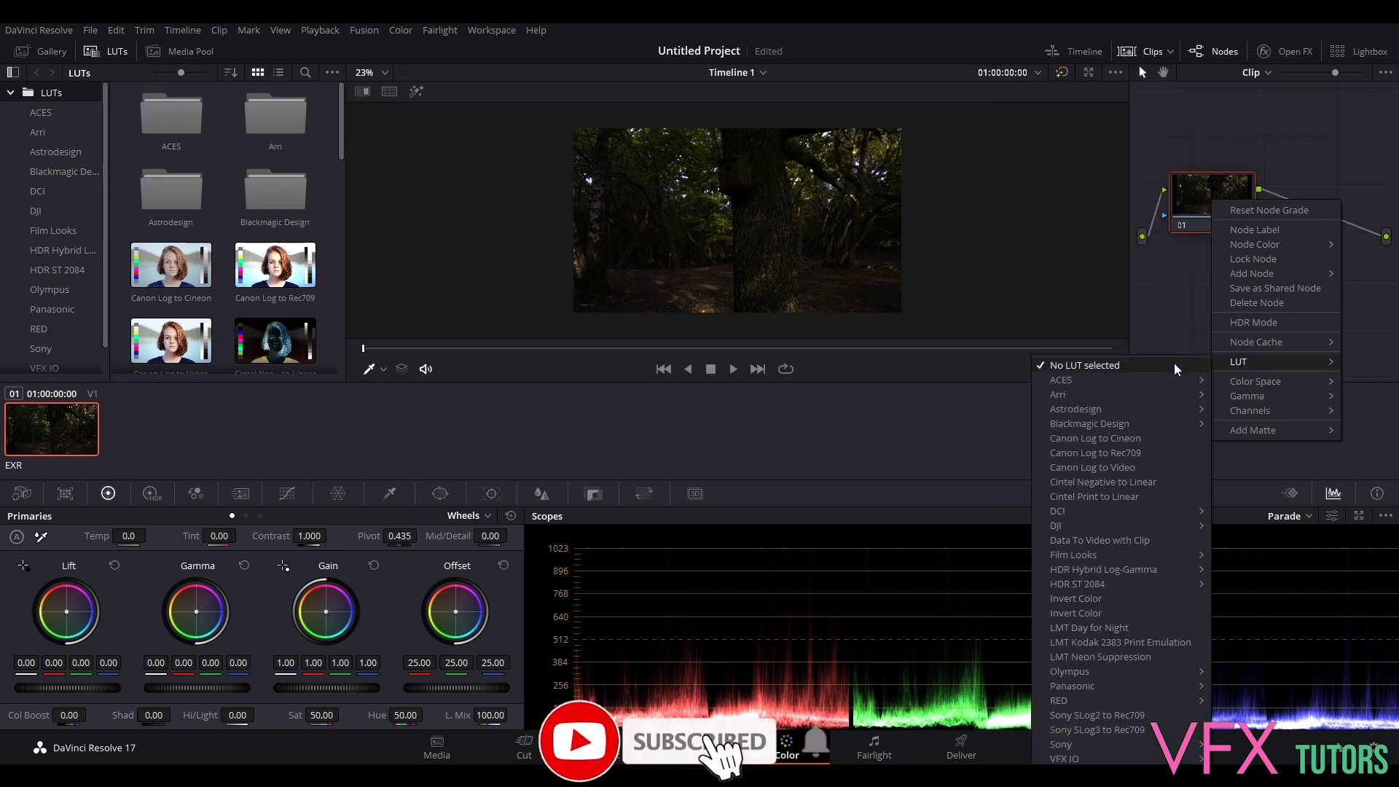
{"action": "mouse_move", "coordinate": [1148, 390]}
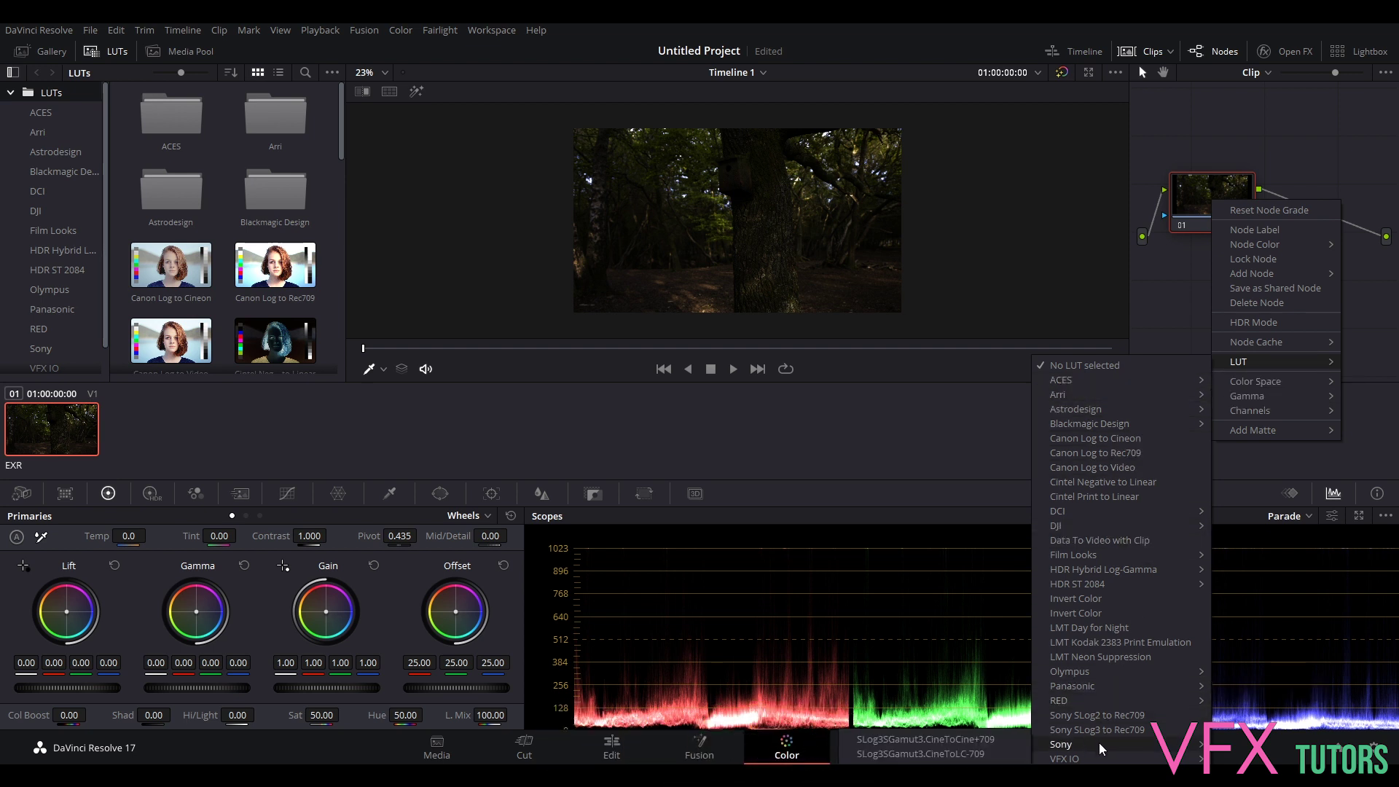
{"action": "mouse_move", "coordinate": [1103, 762]}
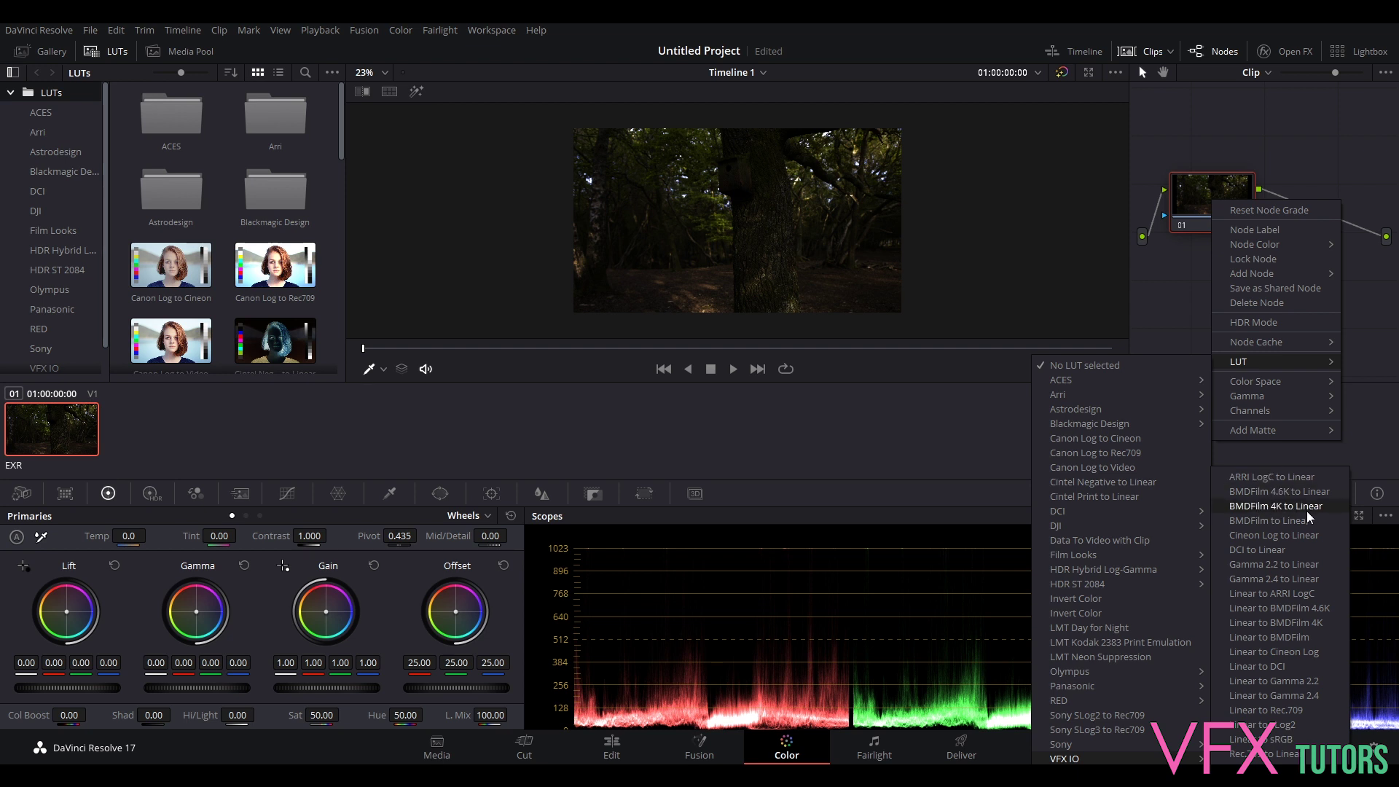
{"action": "left_click", "coordinate": [1284, 629]}
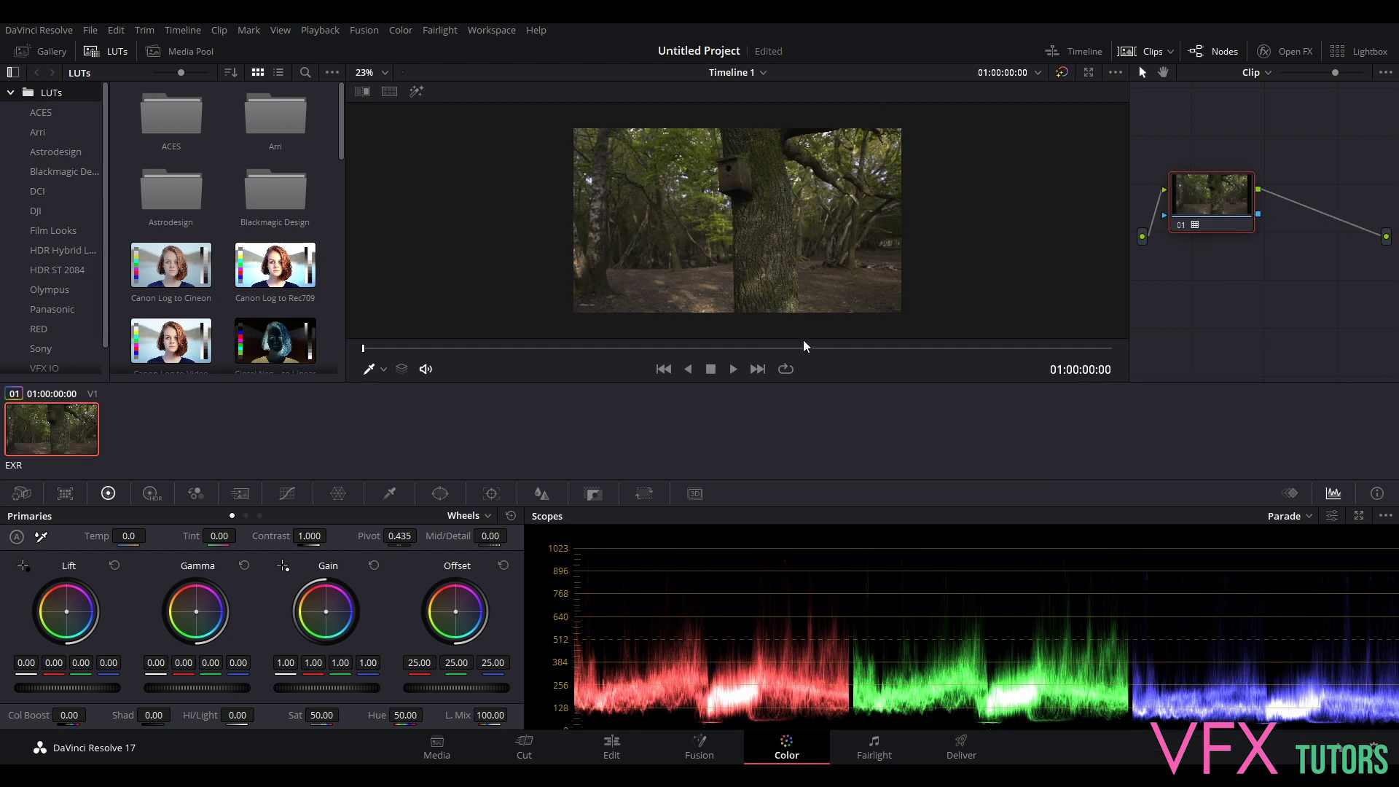
Step: Examine the birdbox and tree up close with the LUT applied at 01:00:06:17 on both the Color and Edit pages
{"action": "scroll", "coordinate": [736, 182], "scroll_direction": "up", "scroll_amount": 5}
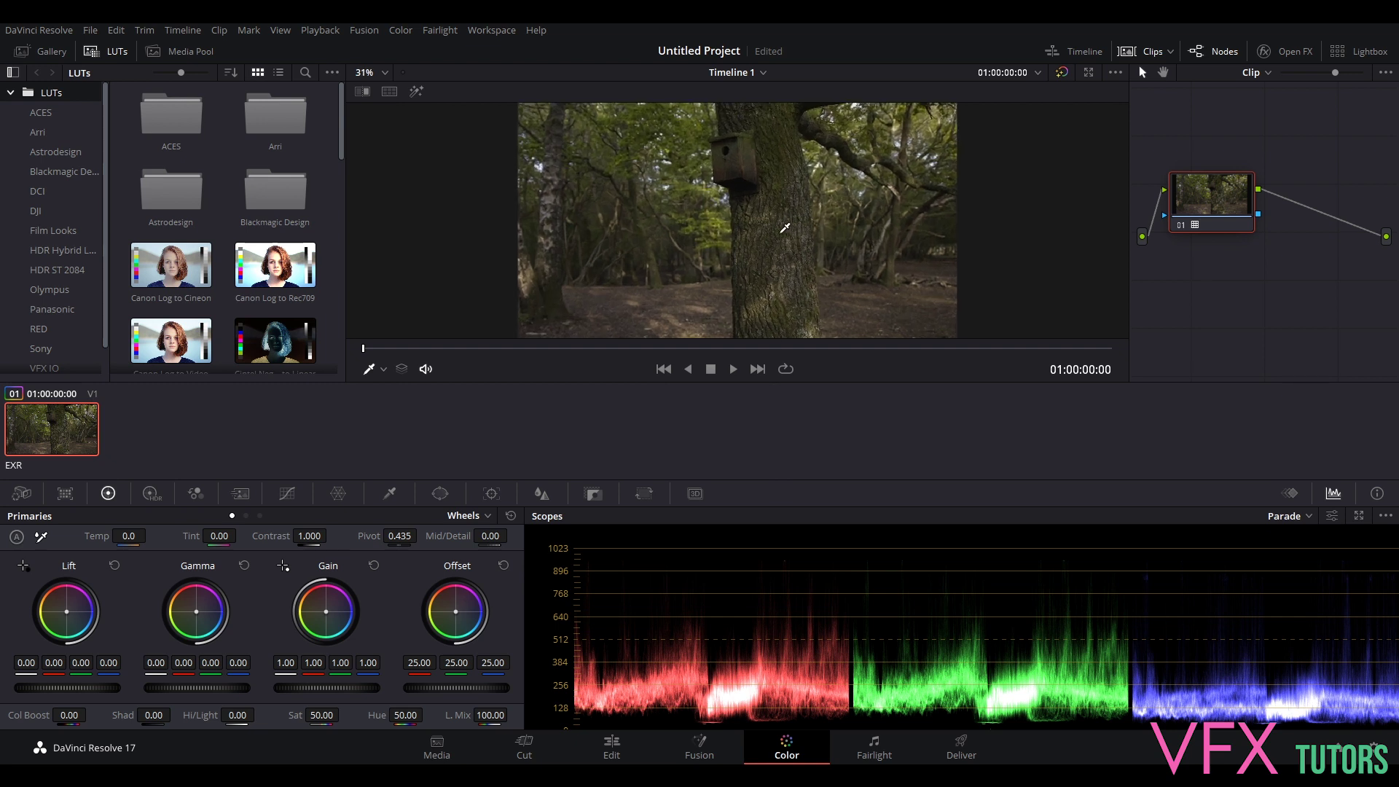
{"action": "left_click_drag", "start_coordinate": [849, 145], "coordinate": [683, 294]}
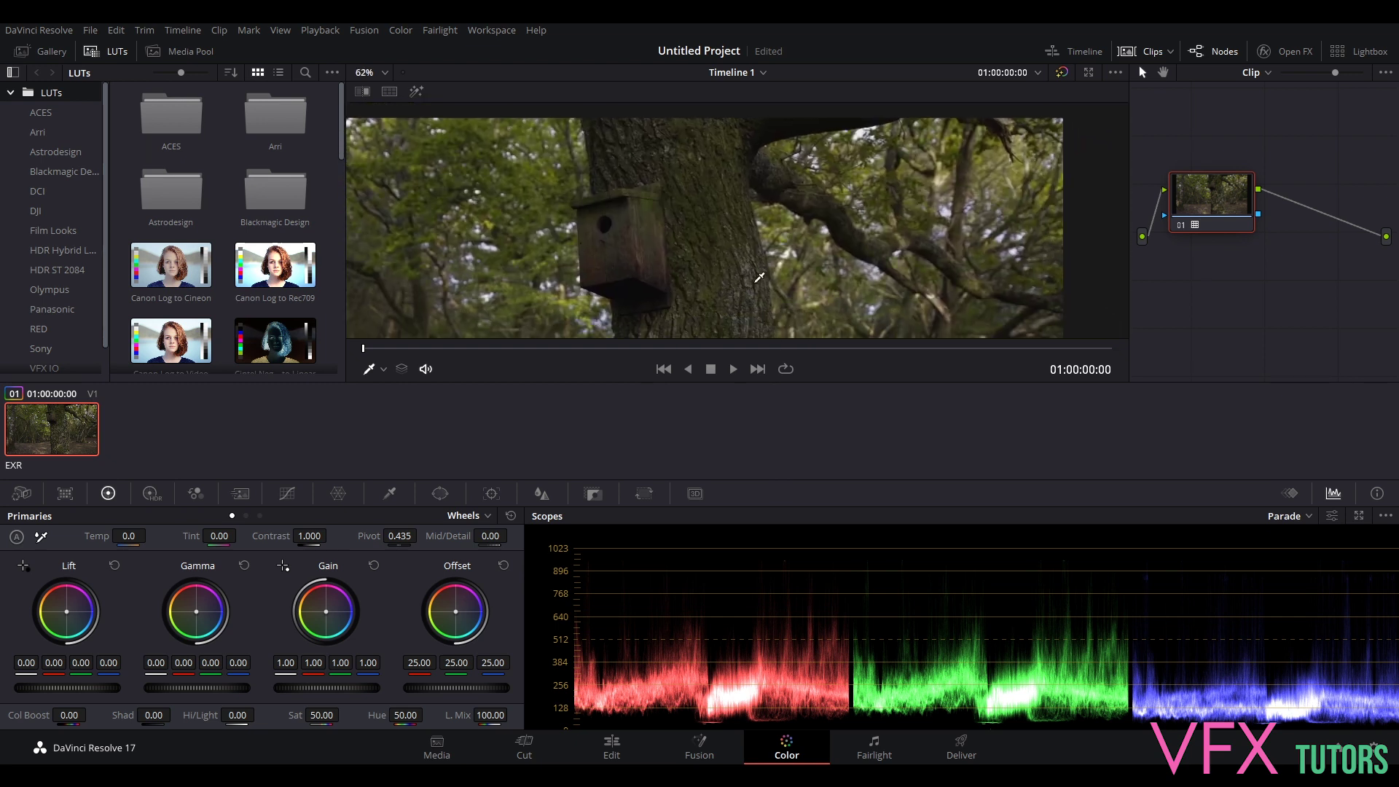
{"action": "left_click_drag", "start_coordinate": [525, 348], "coordinate": [821, 348]}
{"action": "scroll", "coordinate": [850, 314], "scroll_direction": "down", "scroll_amount": 5}
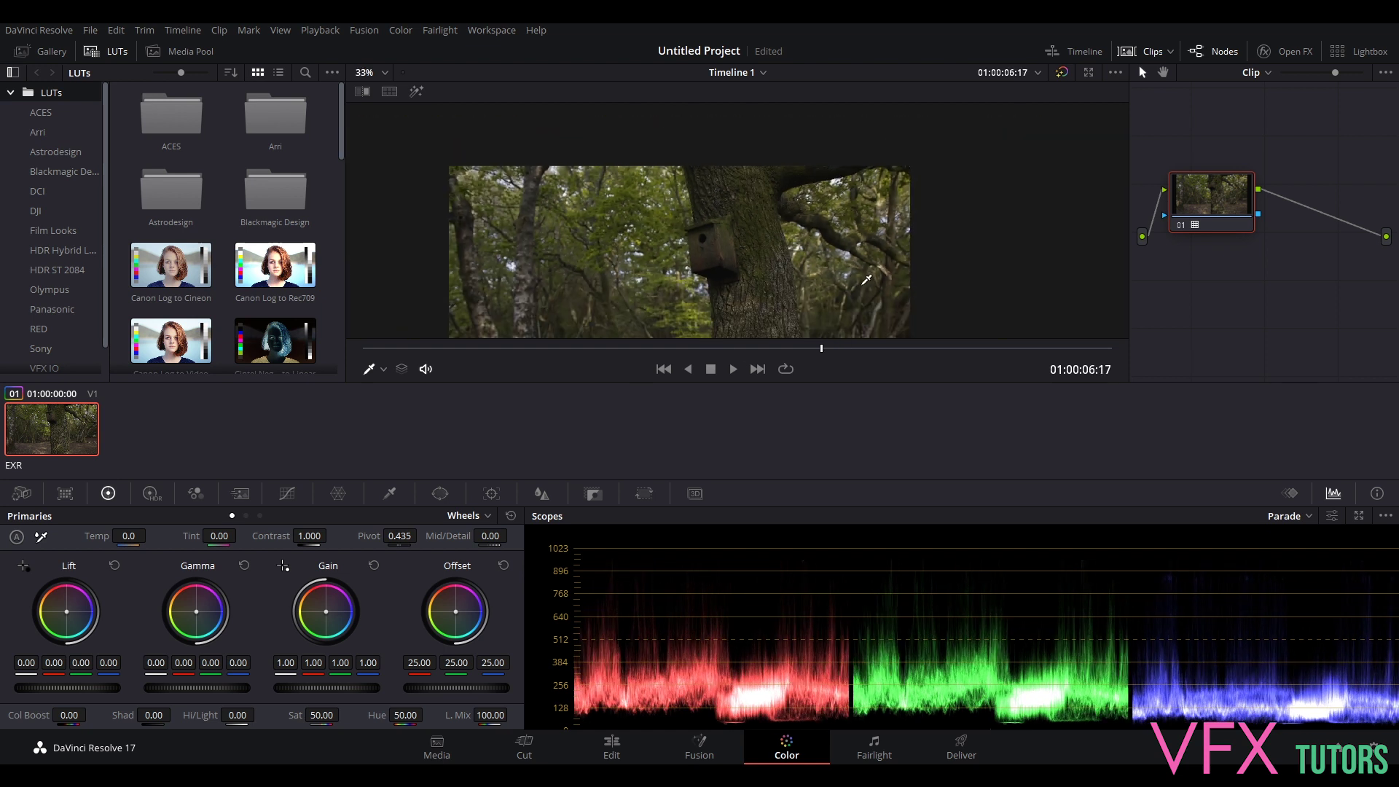
{"action": "scroll", "coordinate": [800, 225], "scroll_direction": "up", "scroll_amount": 5}
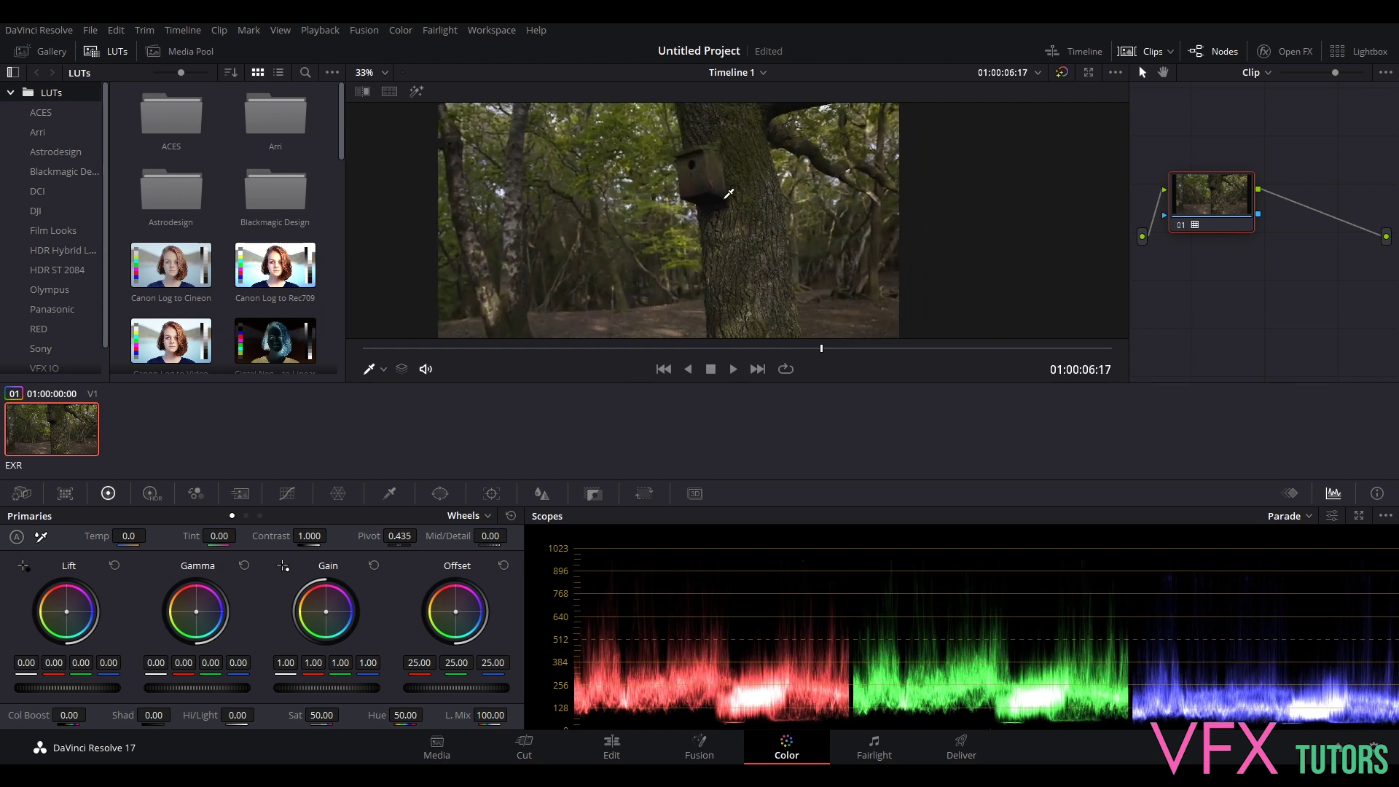
{"action": "scroll", "coordinate": [796, 148], "scroll_direction": "up", "scroll_amount": 3}
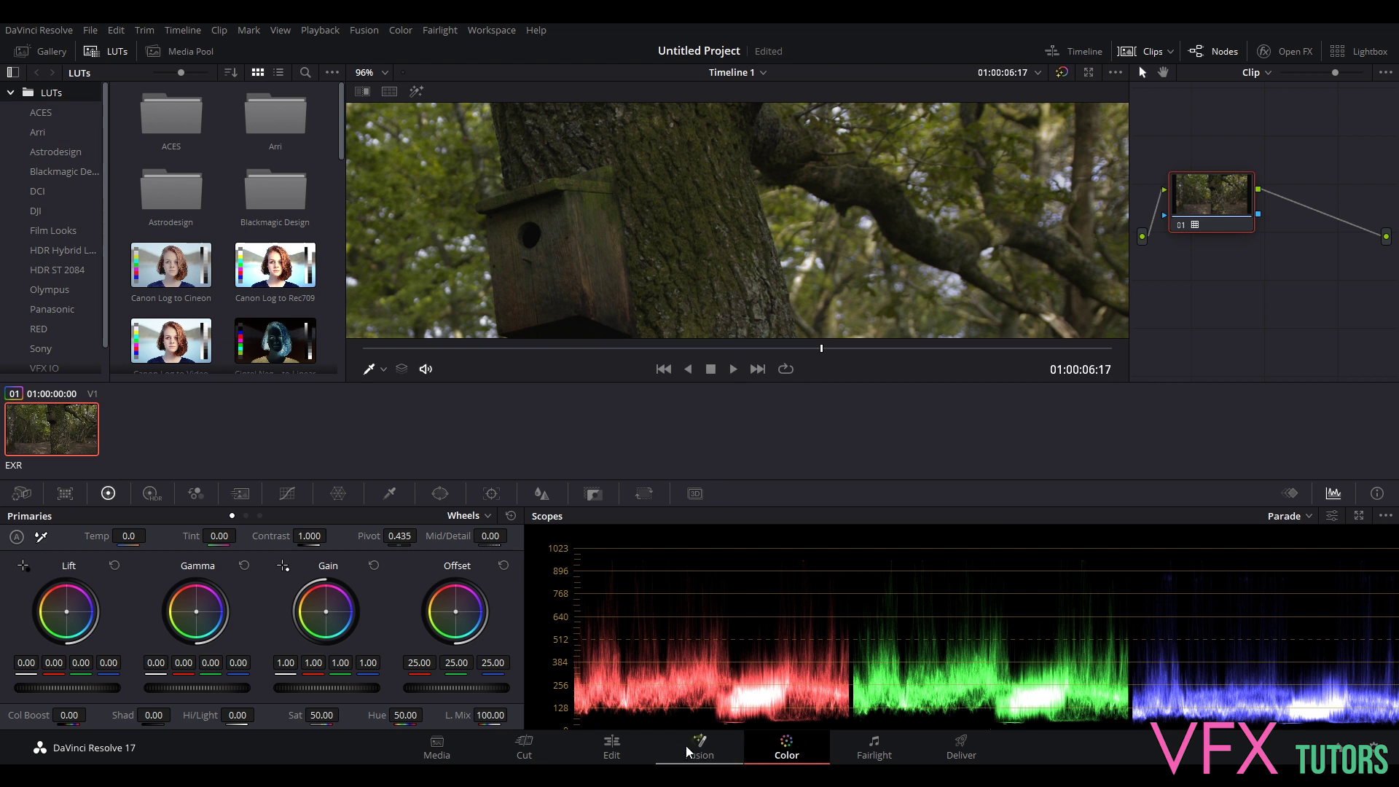
{"action": "left_click", "coordinate": [613, 756]}
{"action": "scroll", "coordinate": [1181, 270], "scroll_direction": "up", "scroll_amount": 5}
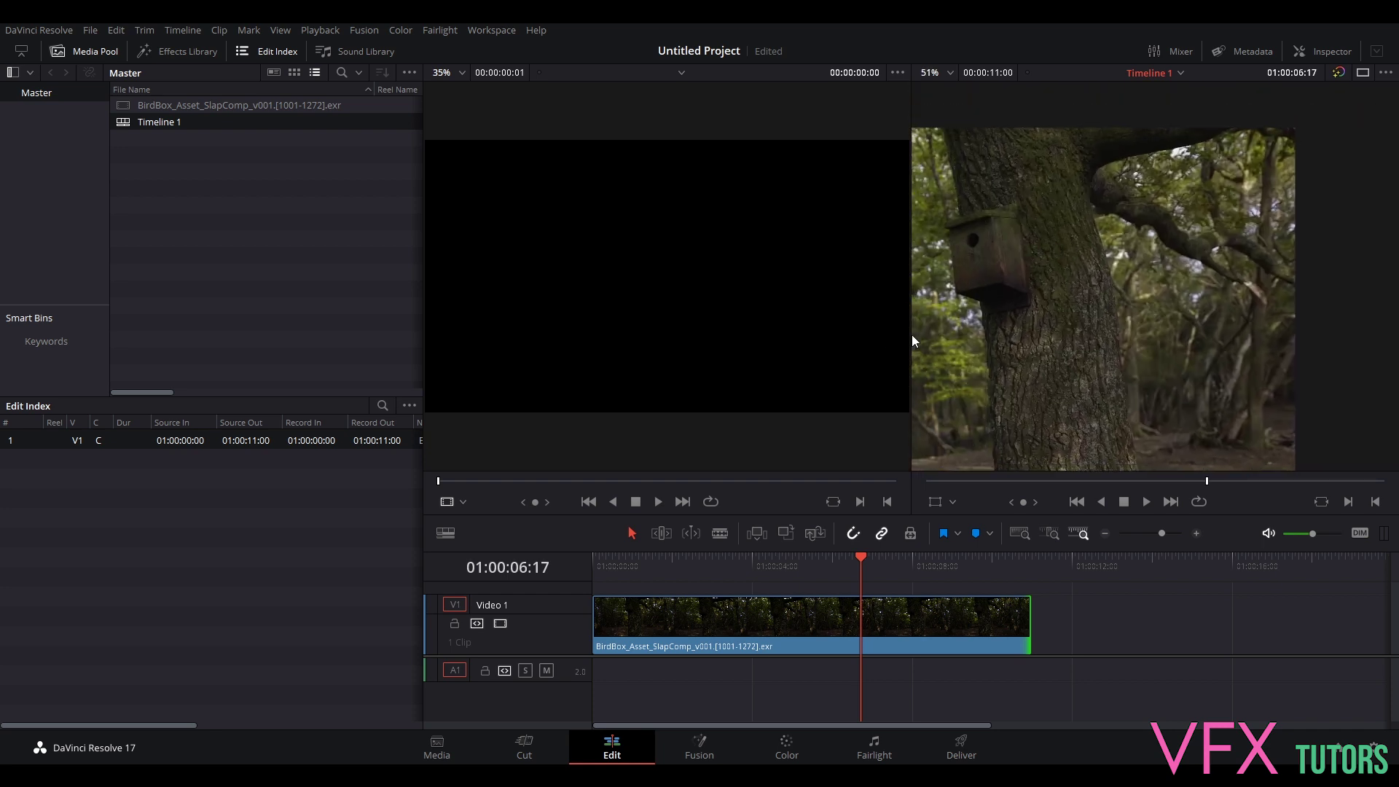
{"action": "left_click", "coordinate": [789, 751]}
{"action": "scroll", "coordinate": [662, 306], "scroll_direction": "up", "scroll_amount": 3}
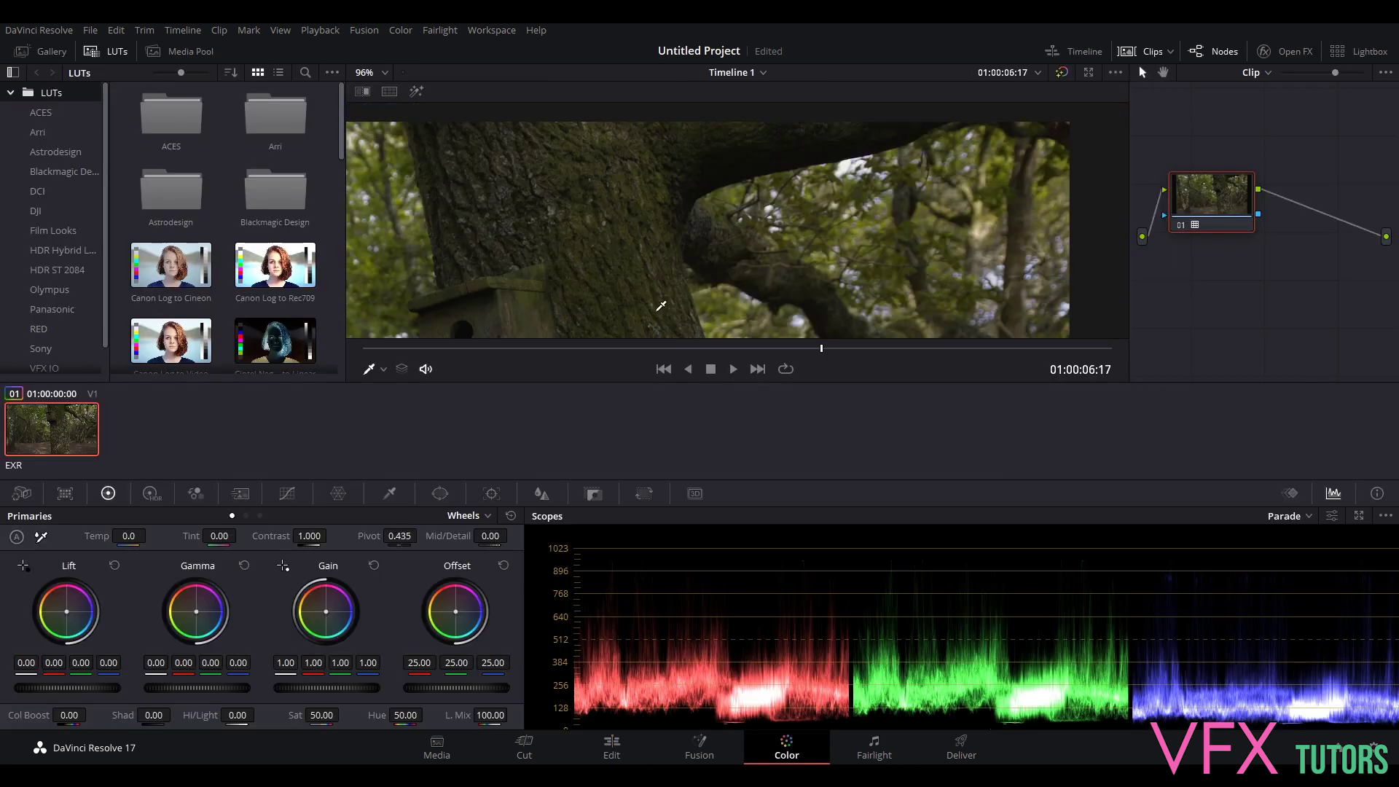
Step: Examine the tree trunk, overhanging branch and birdbox up close, and view the whole frame at 01:00:06:17 with the LUT applied
{"action": "scroll", "coordinate": [489, 204], "scroll_direction": "up", "scroll_amount": 1}
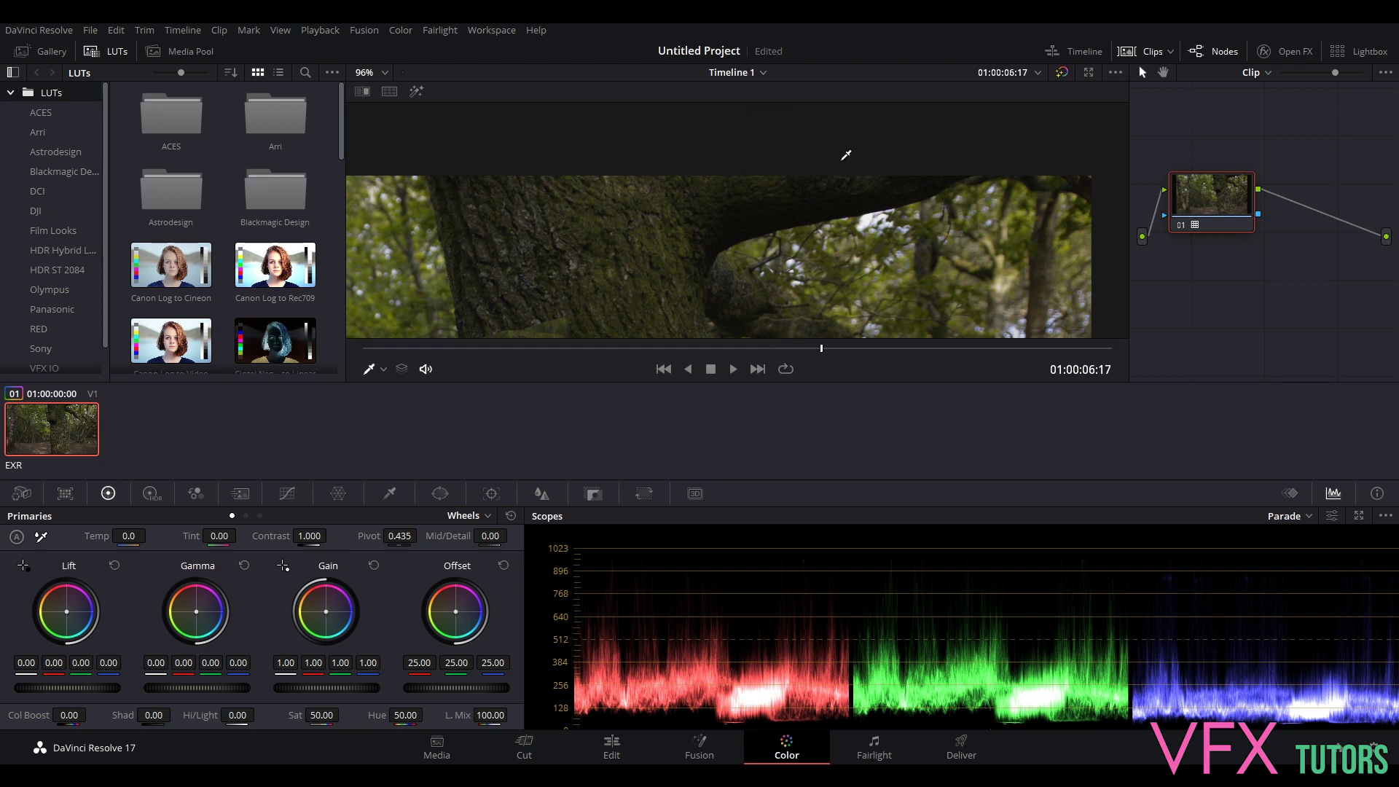
{"action": "scroll", "coordinate": [802, 190], "scroll_direction": "up", "scroll_amount": 3}
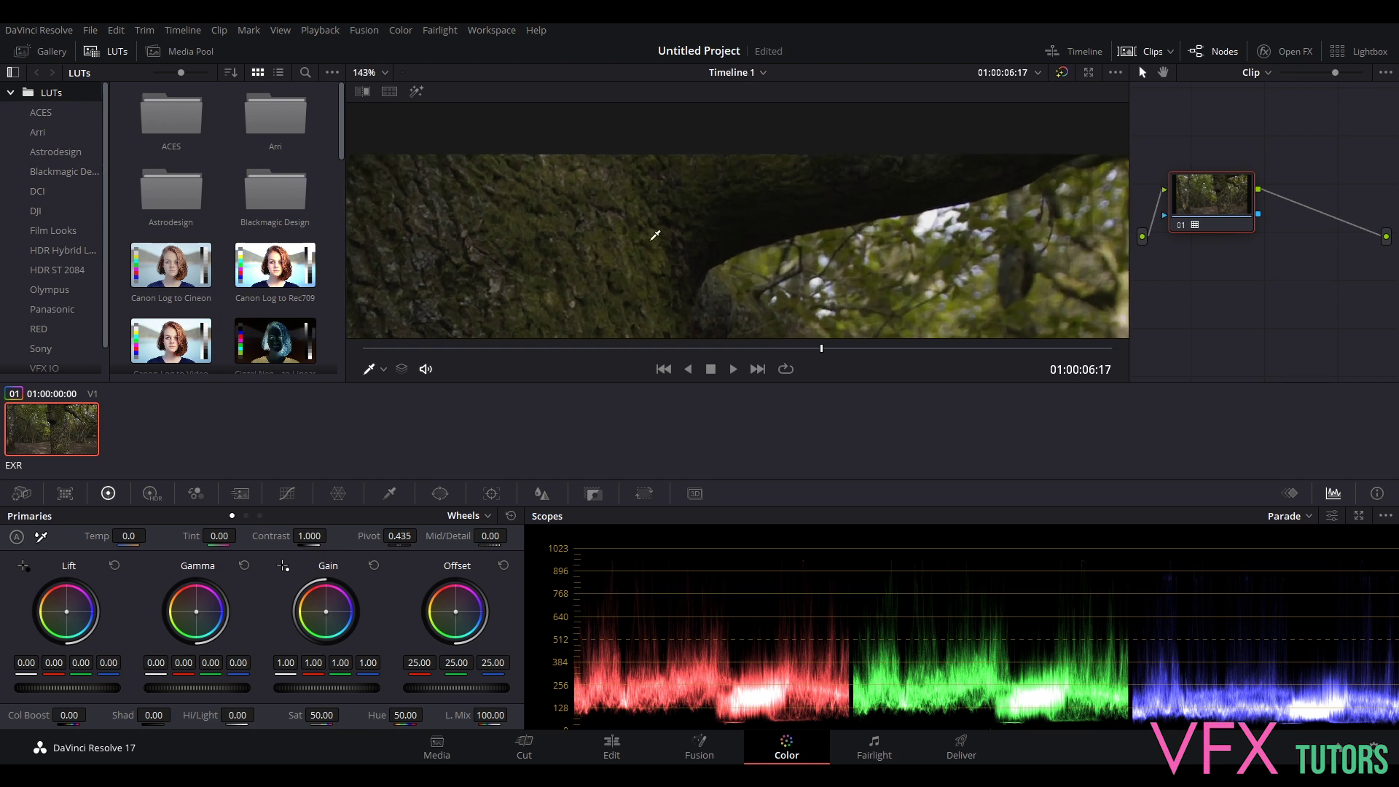
{"action": "scroll", "coordinate": [849, 222], "scroll_direction": "down", "scroll_amount": 2}
{"action": "scroll", "coordinate": [847, 216], "scroll_direction": "down", "scroll_amount": 2}
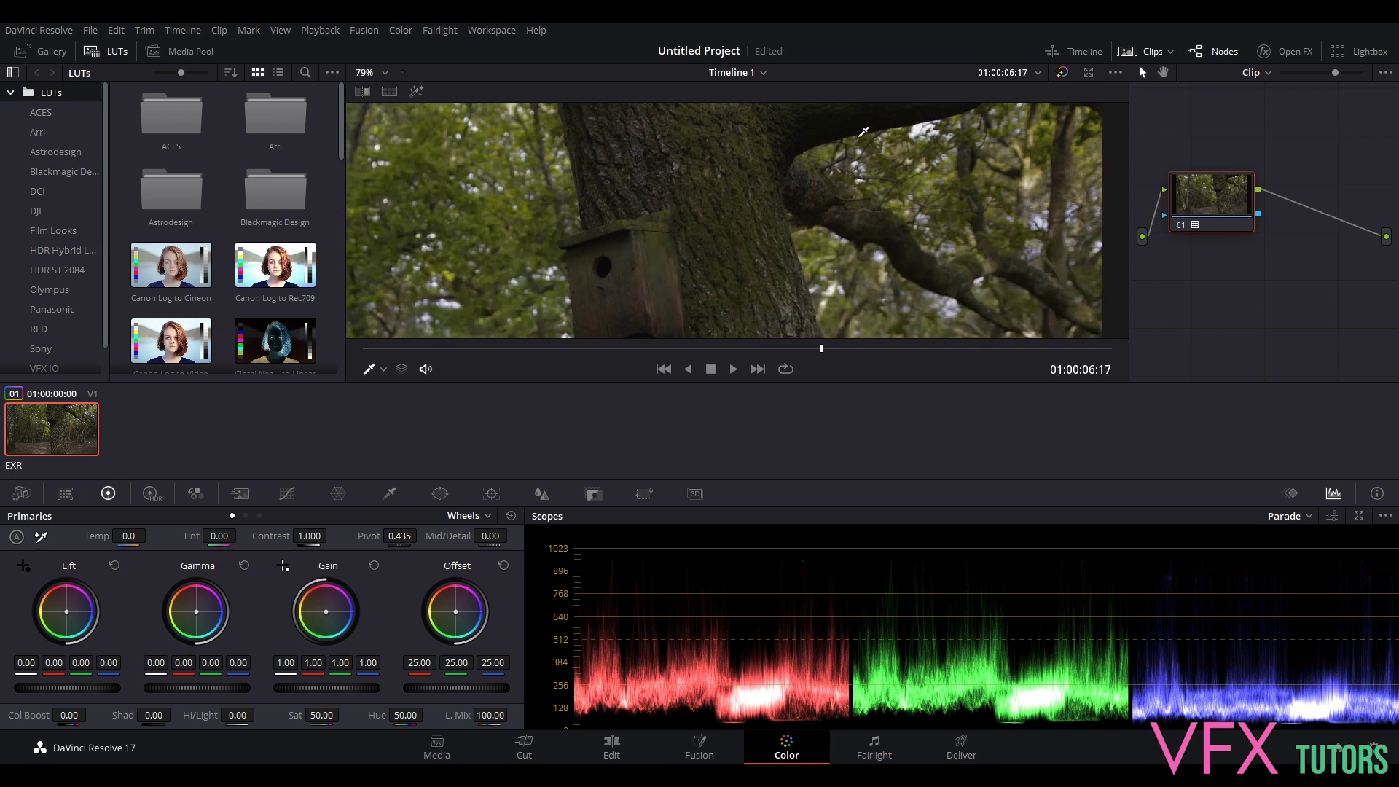
{"action": "scroll", "coordinate": [787, 178], "scroll_direction": "down", "scroll_amount": 1}
{"action": "scroll", "coordinate": [704, 219], "scroll_direction": "up", "scroll_amount": 2}
{"action": "scroll", "coordinate": [715, 244], "scroll_direction": "up", "scroll_amount": 2}
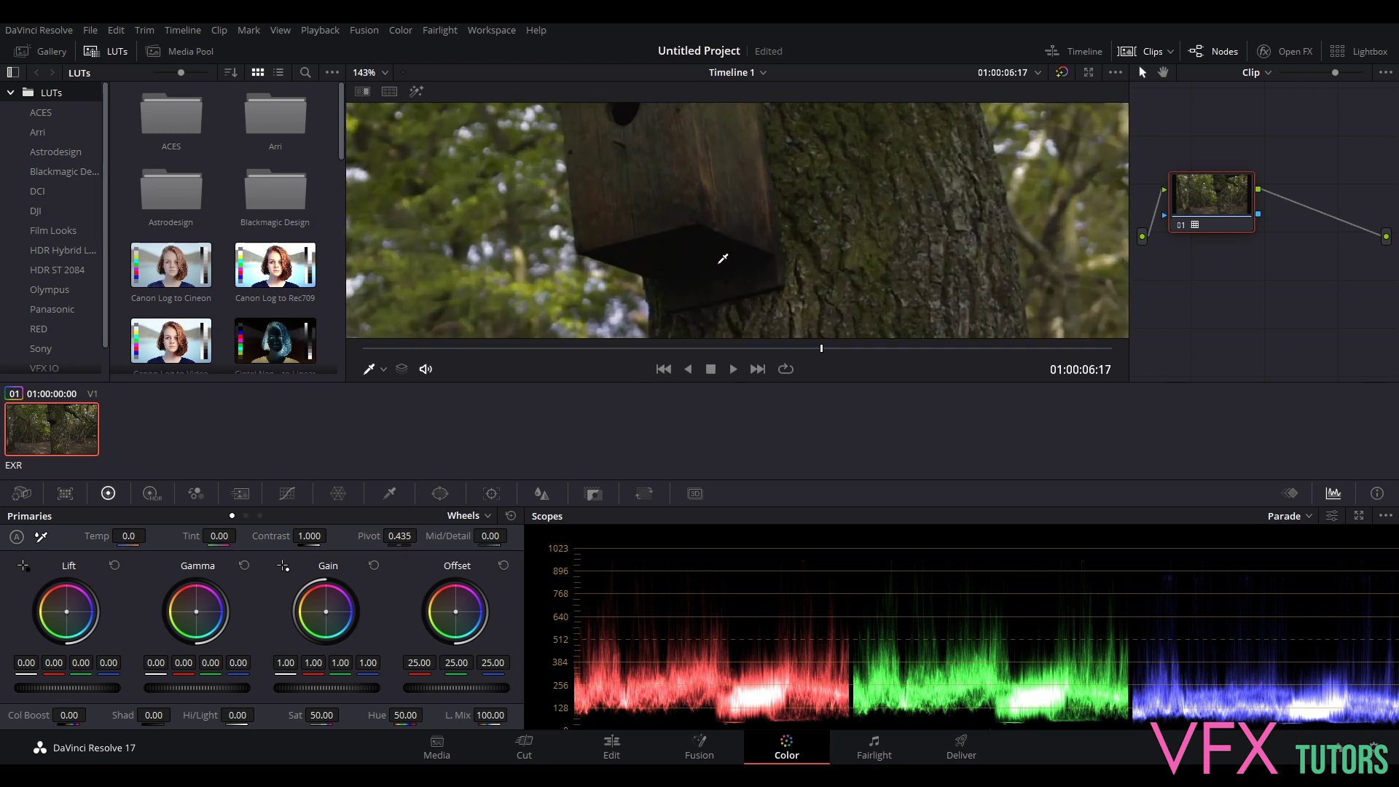
{"action": "scroll", "coordinate": [868, 189], "scroll_direction": "down", "scroll_amount": 6}
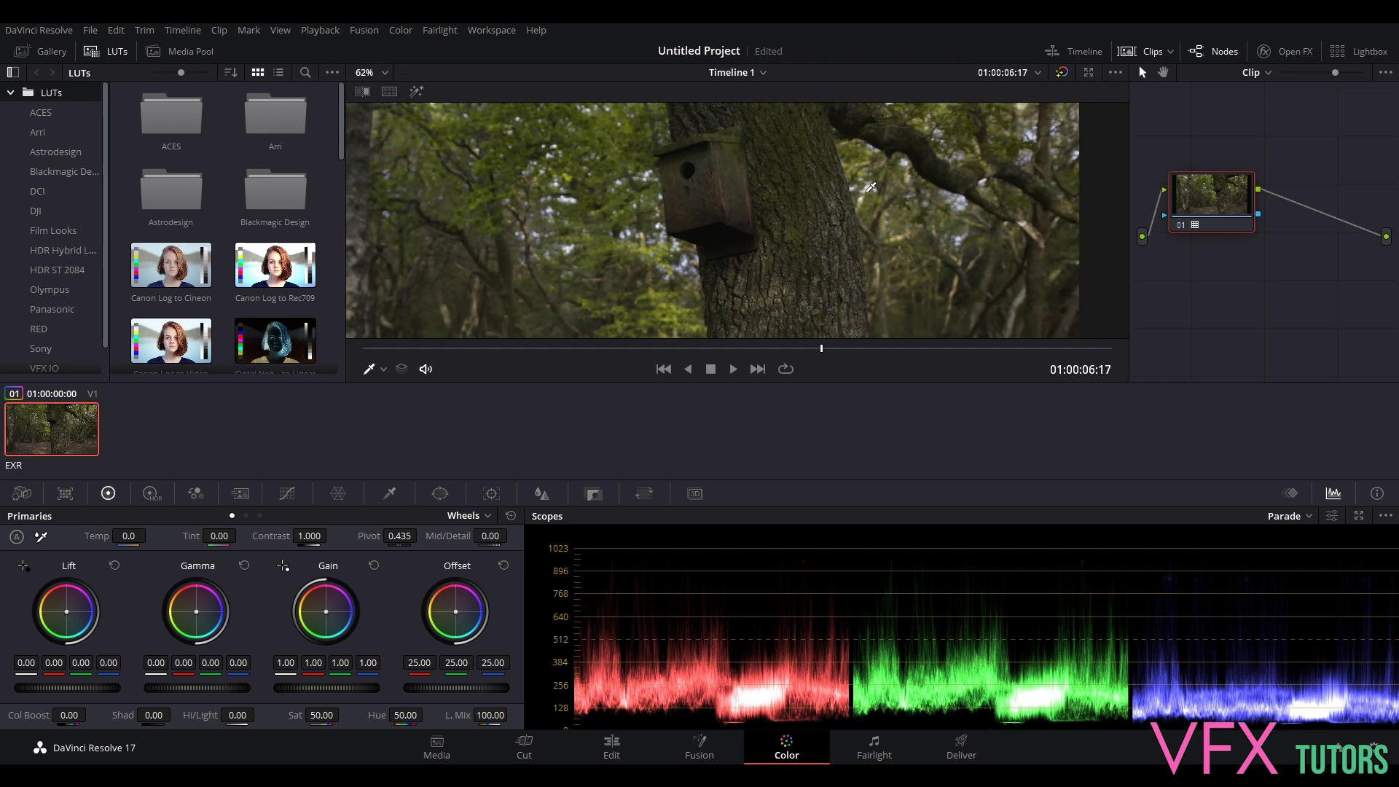
{"action": "scroll", "coordinate": [898, 212], "scroll_direction": "down", "scroll_amount": 3}
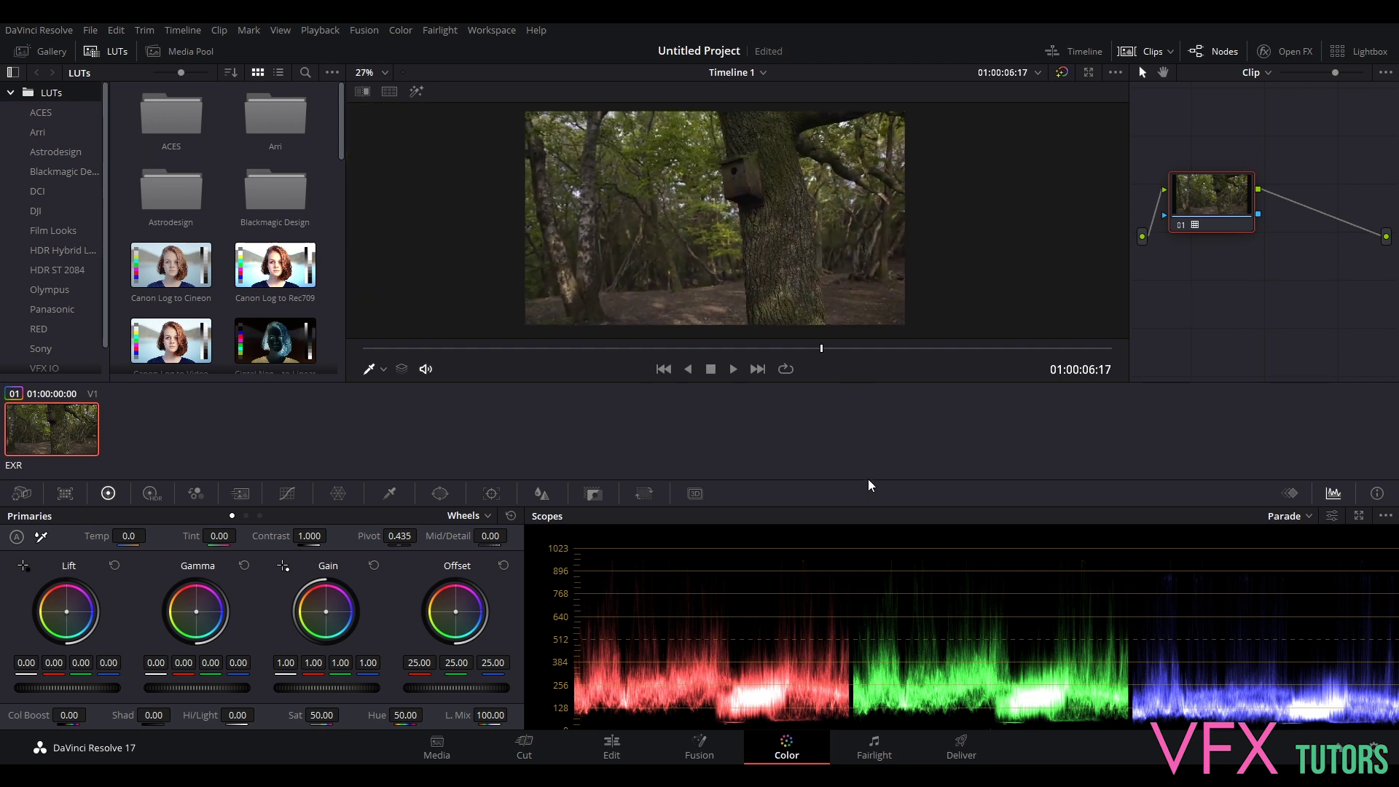
Step: Move the playhead to 01:00:05:12 and bring up the Primaries colour wheels for node 01
{"action": "left_click_drag", "start_coordinate": [799, 353], "coordinate": [737, 352]}
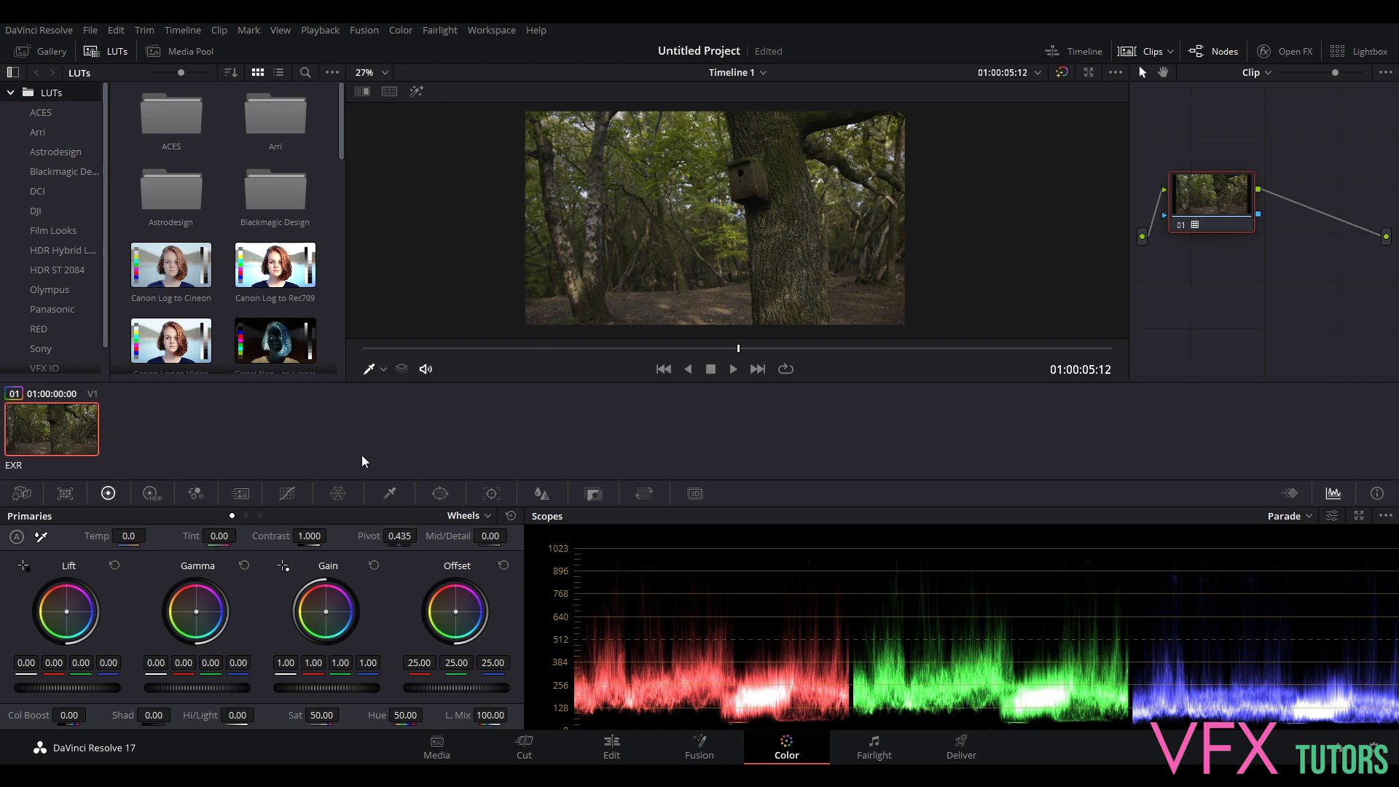
{"action": "left_click", "coordinate": [151, 494]}
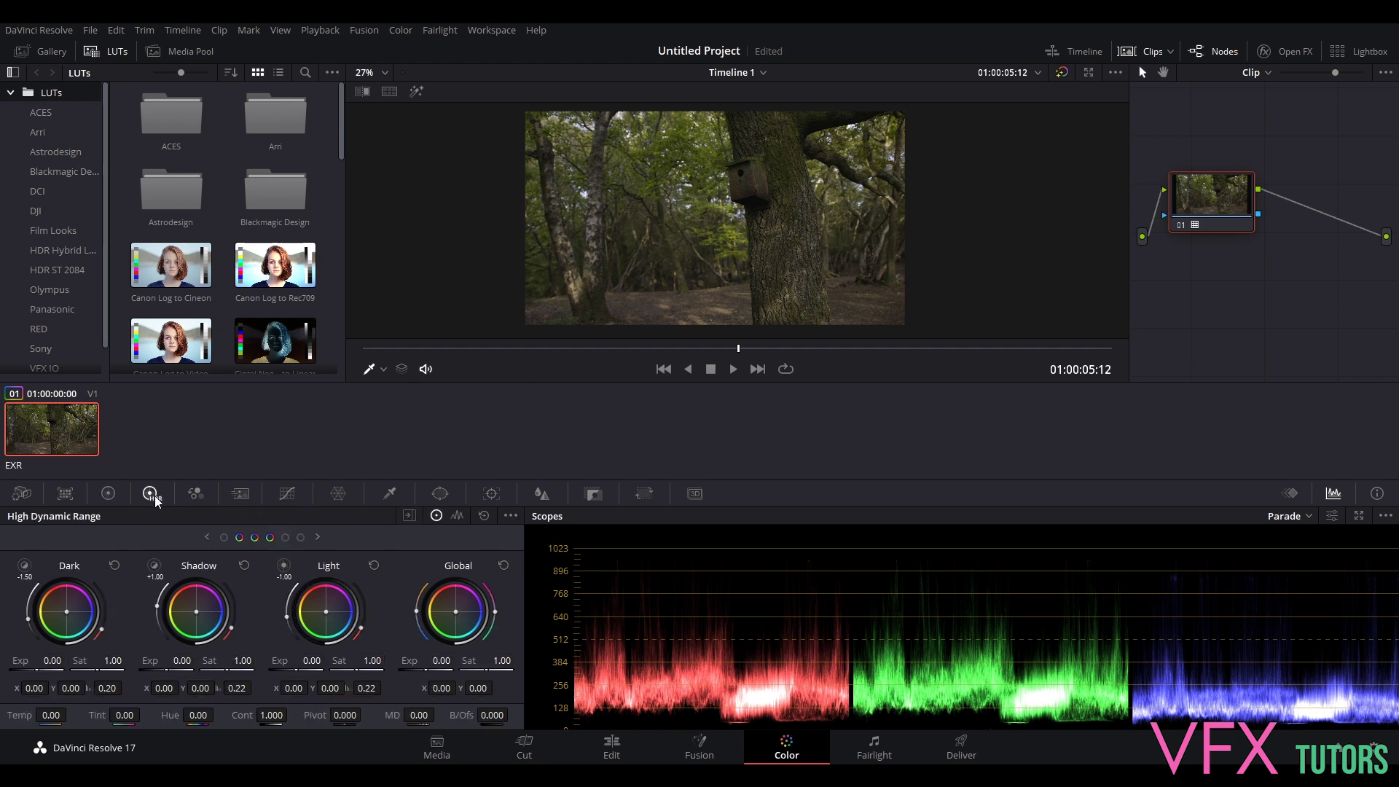
{"action": "left_click", "coordinate": [108, 494]}
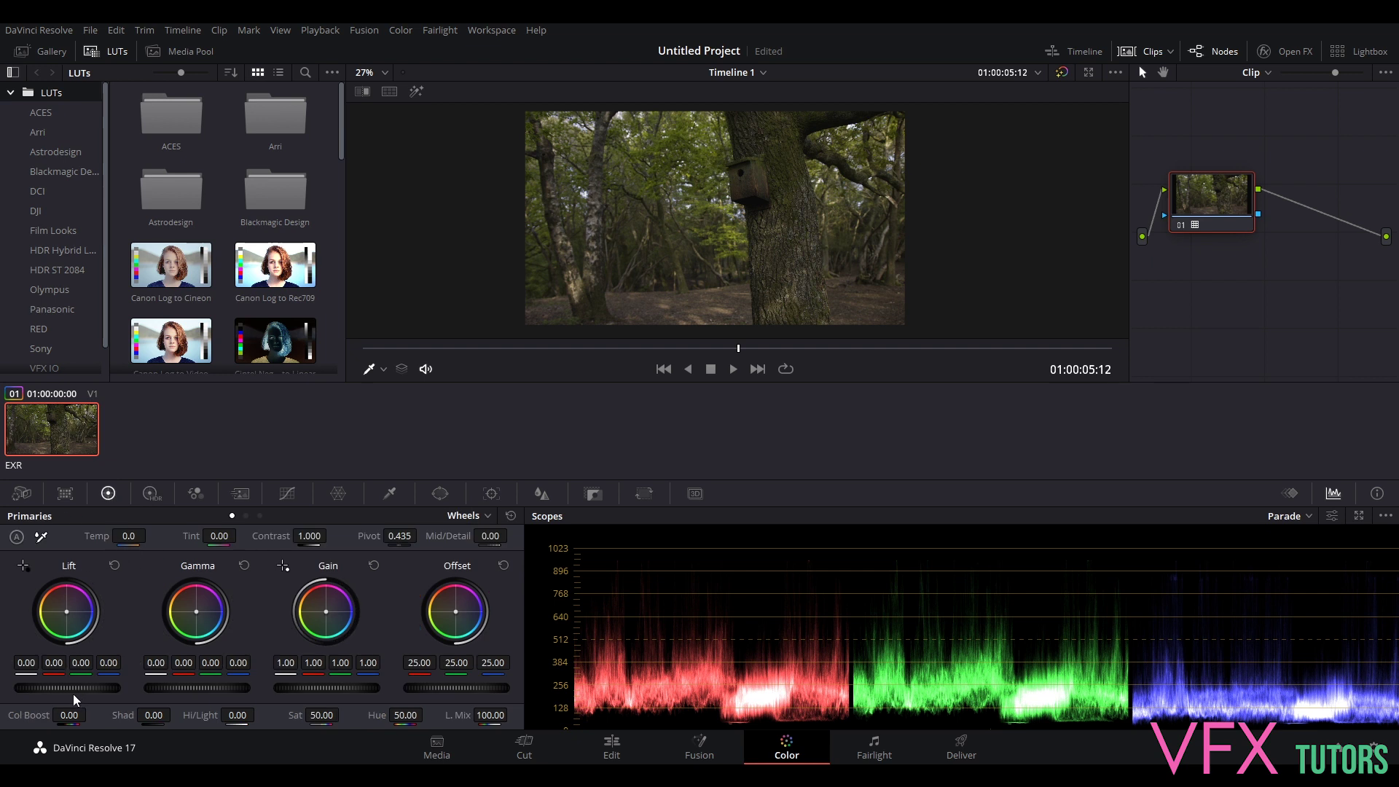
Step: Try raising the gamma of node 01 to 0.23 and 0.33 while inspecting the birdbox, and reset the gamma
{"action": "left_click_drag", "start_coordinate": [186, 685], "coordinate": [231, 685]}
{"action": "scroll", "coordinate": [901, 187], "scroll_direction": "up", "scroll_amount": 2}
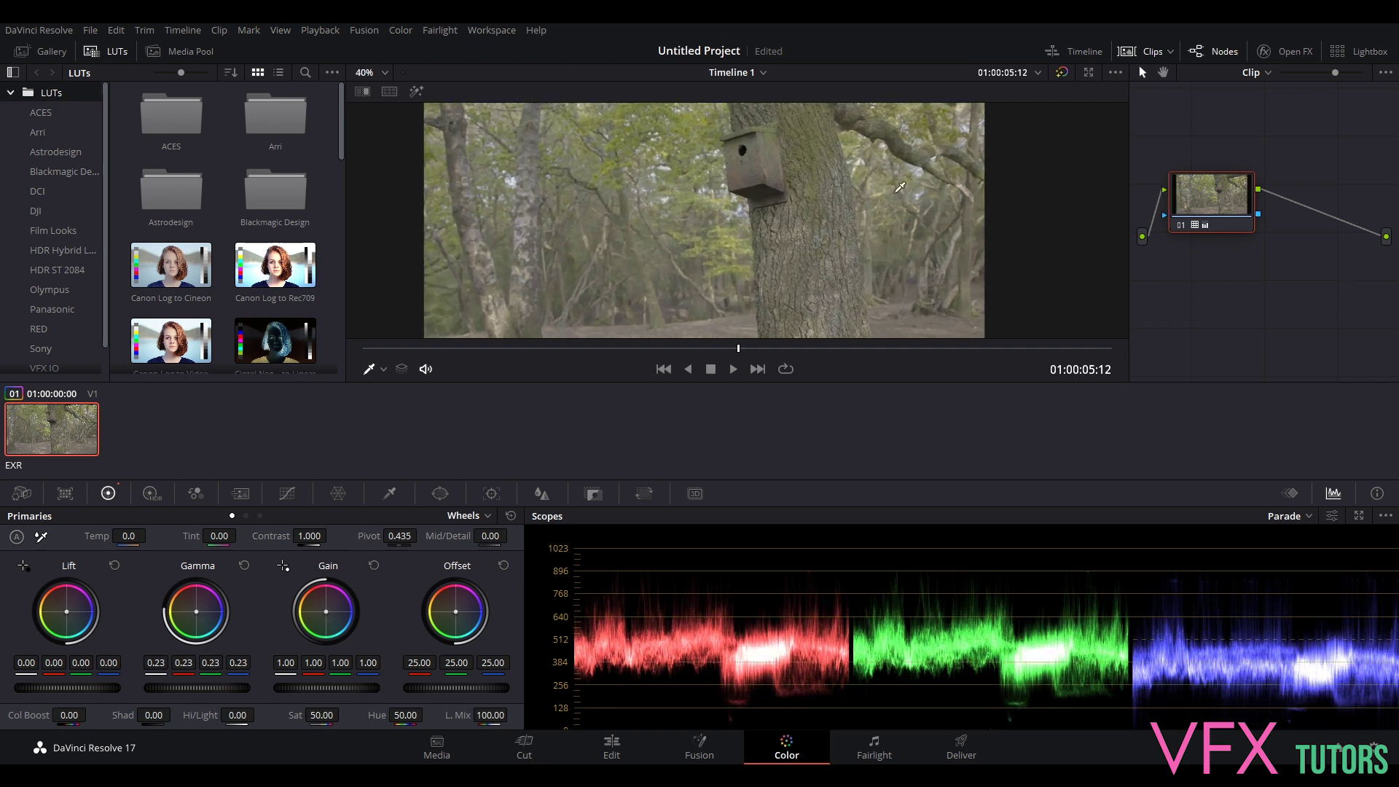
{"action": "scroll", "coordinate": [900, 187], "scroll_direction": "up", "scroll_amount": 2}
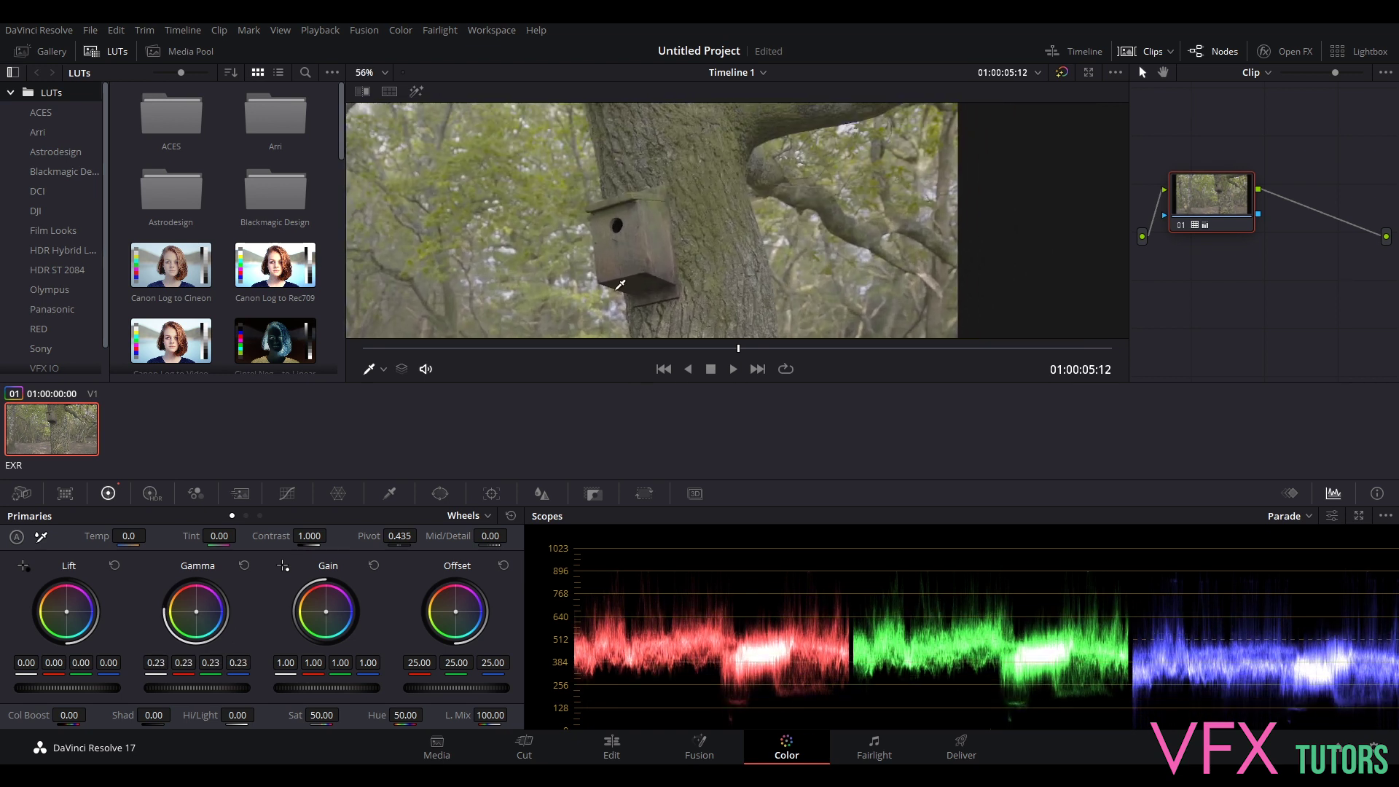
{"action": "scroll", "coordinate": [648, 209], "scroll_direction": "up", "scroll_amount": 2}
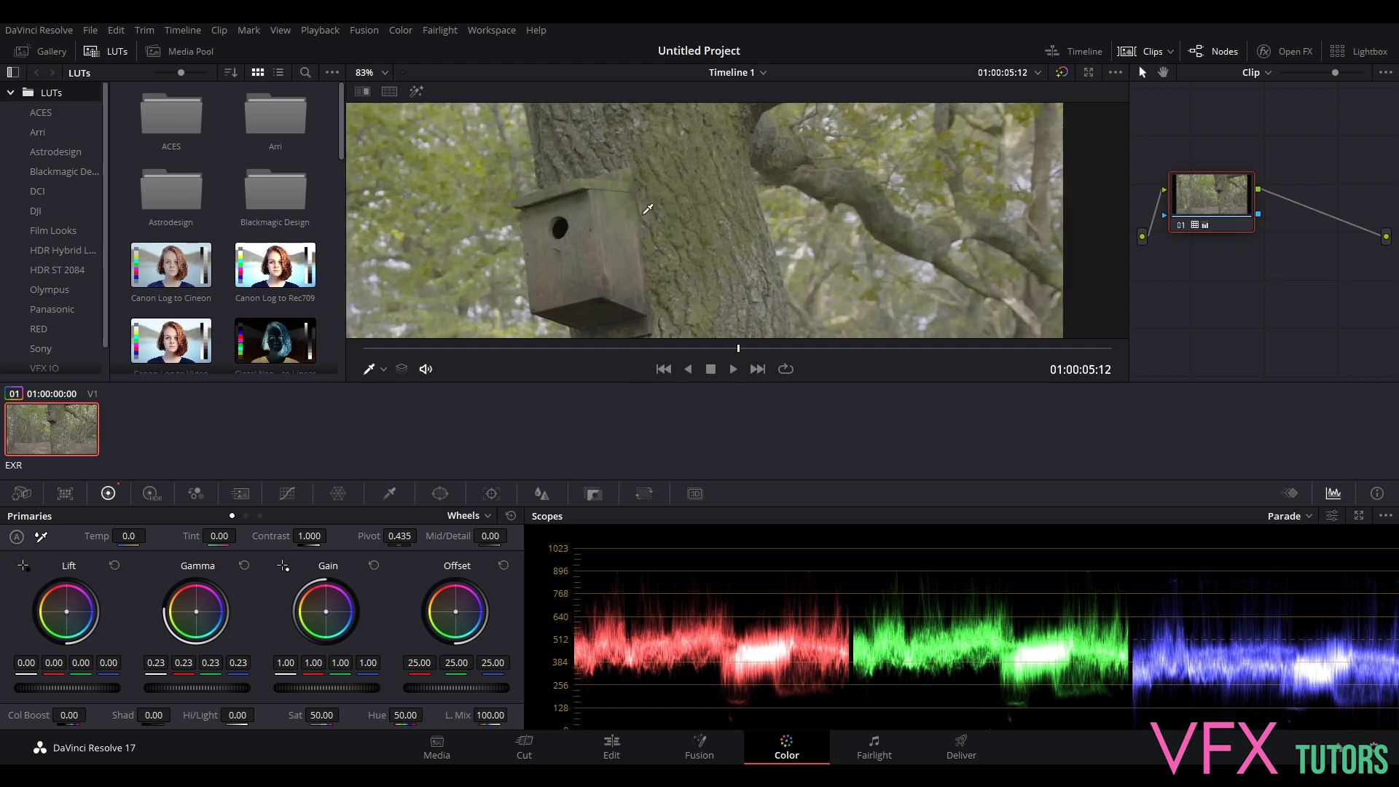
{"action": "left_click_drag", "start_coordinate": [192, 689], "coordinate": [226, 688]}
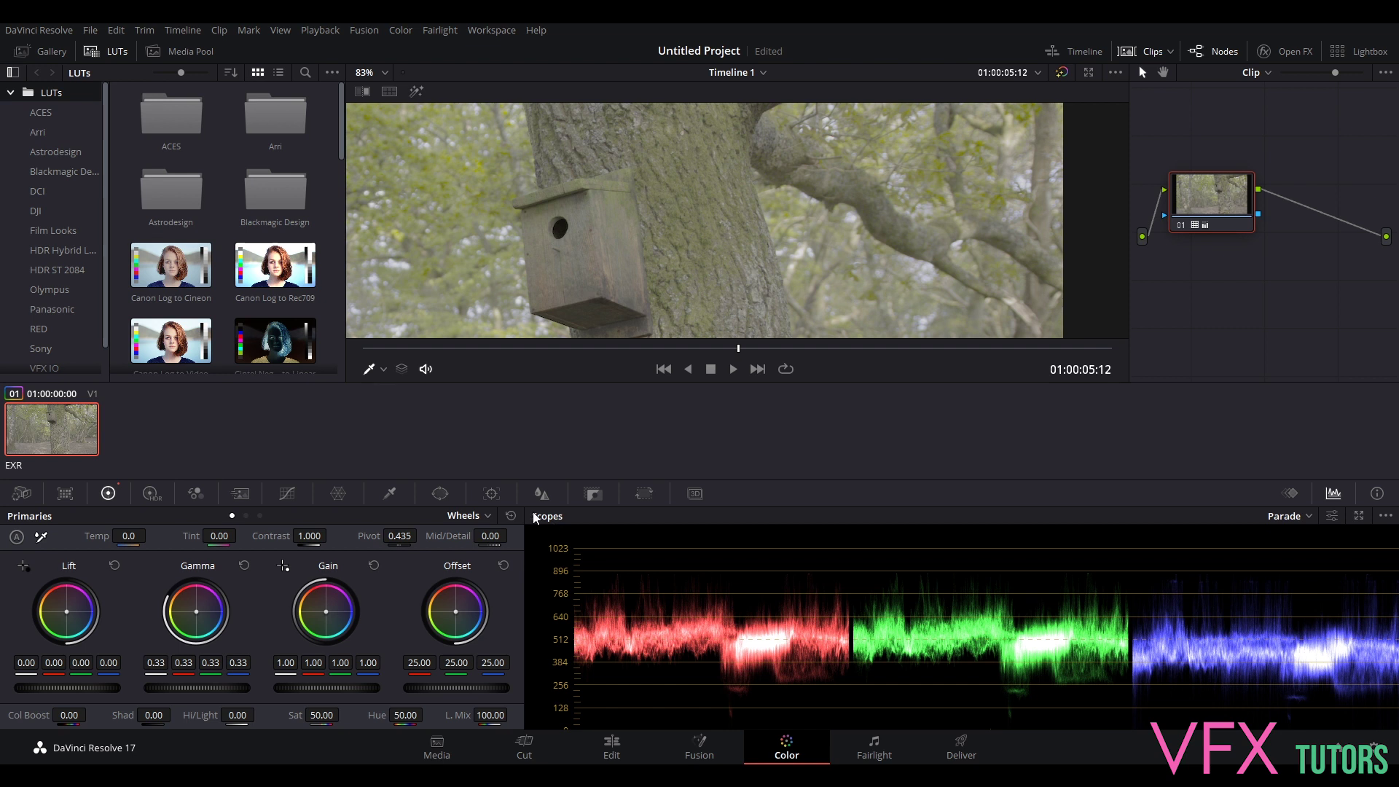
{"action": "left_click", "coordinate": [245, 566]}
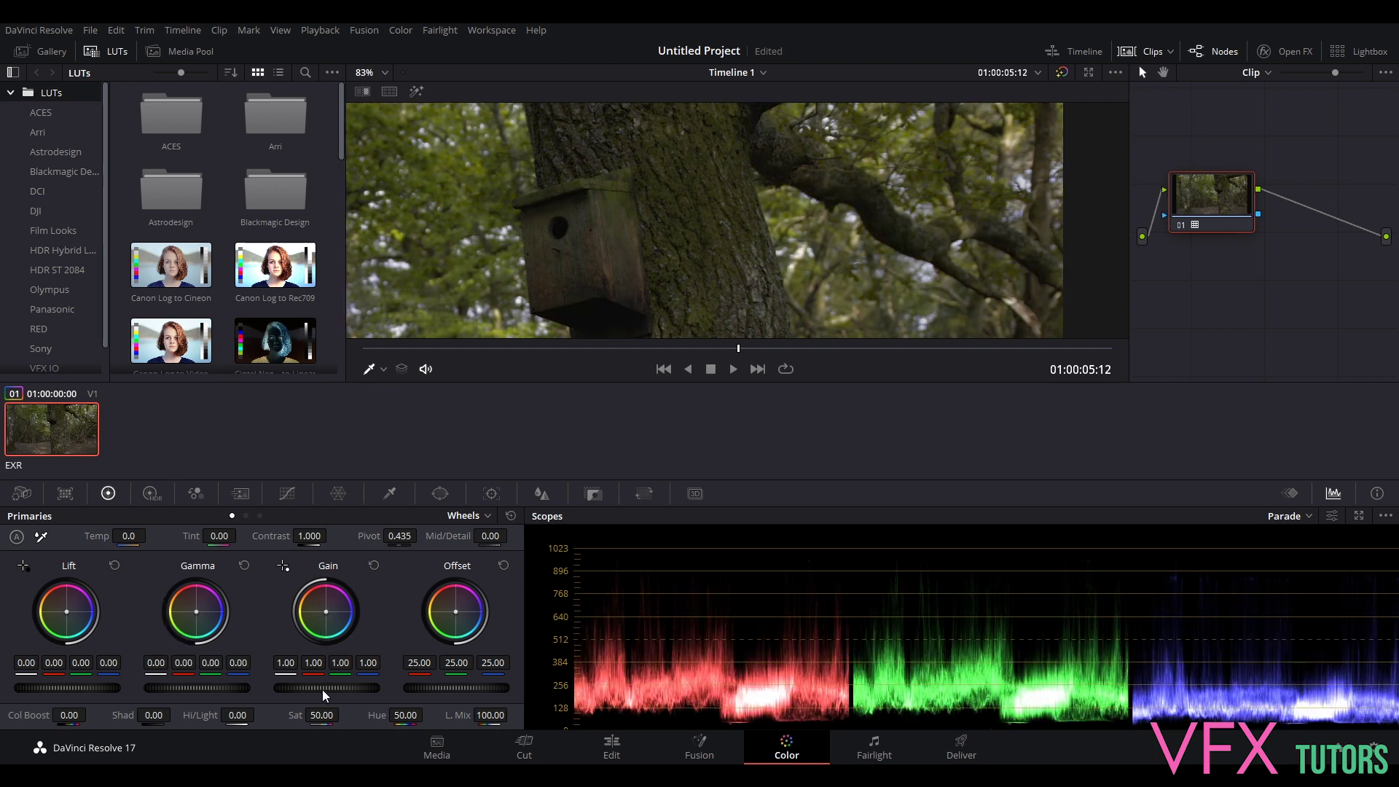
Step: Raise the gain of node 01 to about 2.15 on all channels to brighten the shot
{"action": "mouse_move", "coordinate": [287, 688]}
{"action": "left_mouse_down"}
{"action": "mouse_move", "coordinate": [328, 688]}
{"action": "mouse_move", "coordinate": [286, 684]}
{"action": "left_mouse_up"}
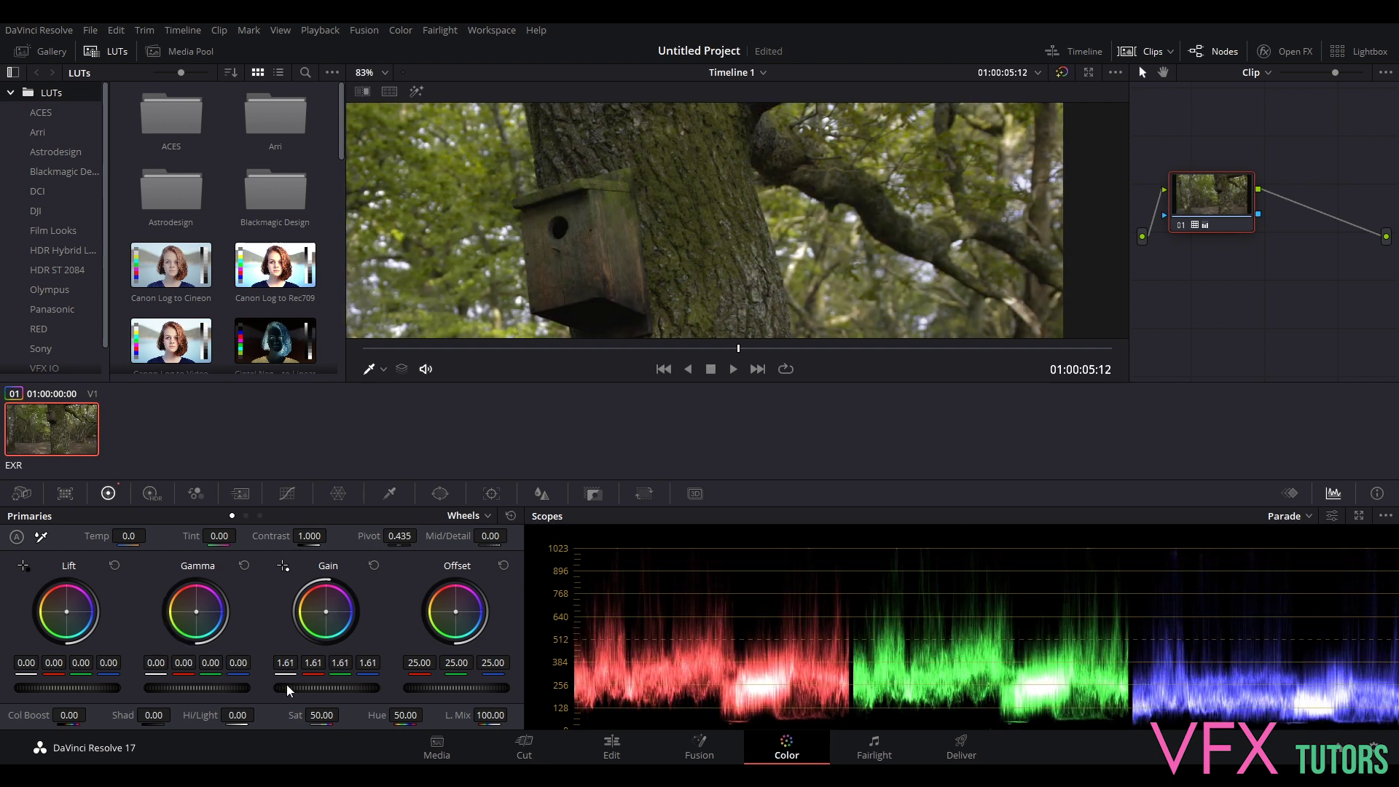
{"action": "scroll", "coordinate": [582, 222], "scroll_direction": "down", "scroll_amount": 5}
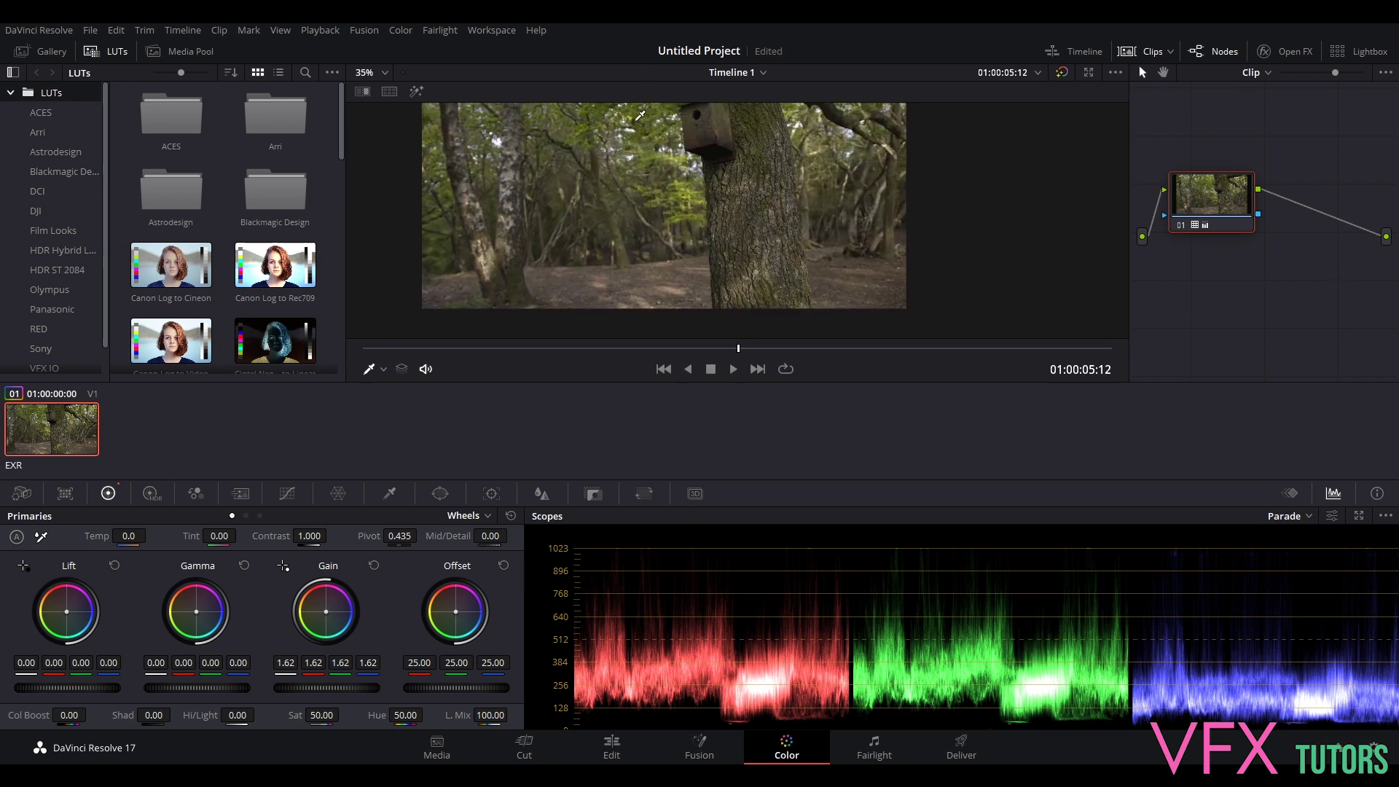
{"action": "left_click_drag", "start_coordinate": [327, 688], "coordinate": [368, 688]}
{"action": "scroll", "coordinate": [804, 109], "scroll_direction": "up", "scroll_amount": 2}
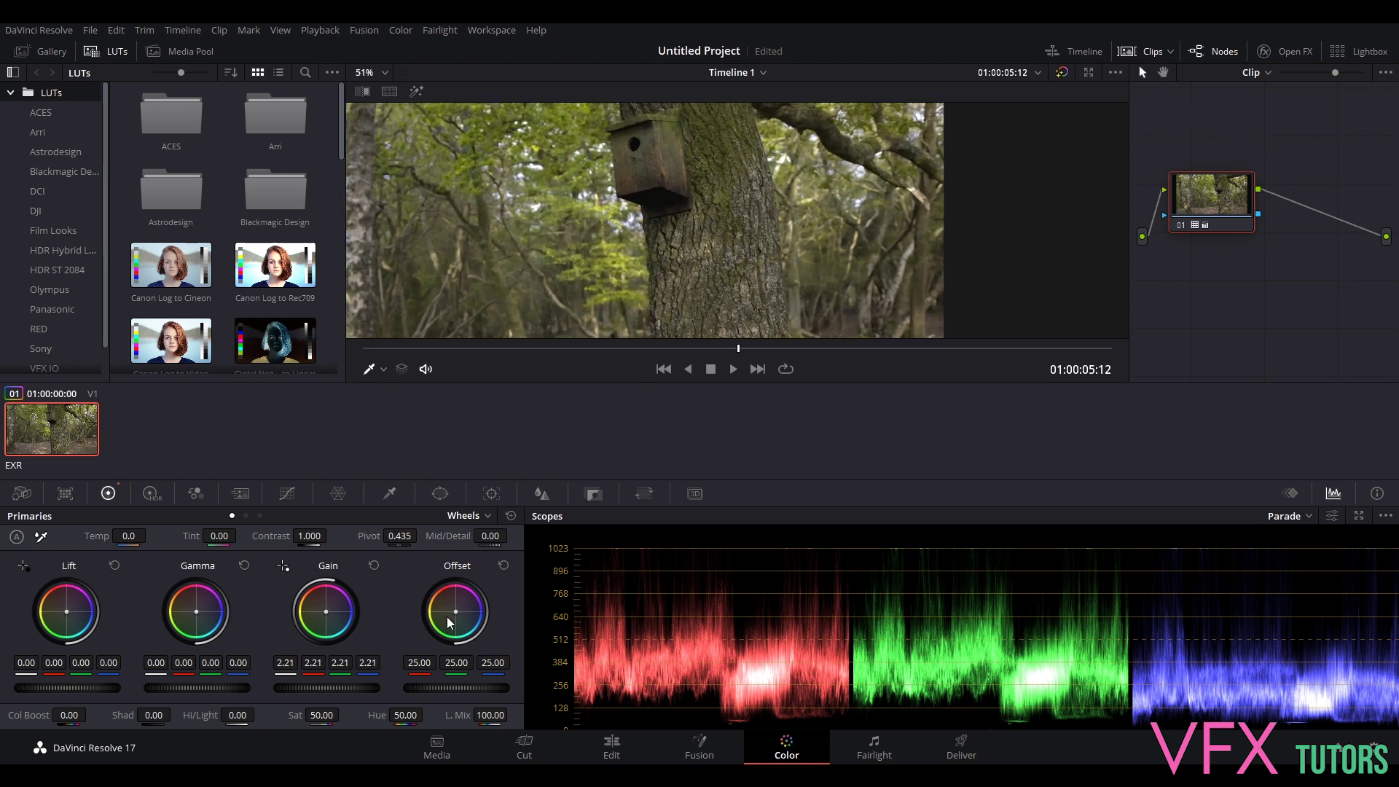
{"action": "left_click_drag", "start_coordinate": [327, 688], "coordinate": [320, 689]}
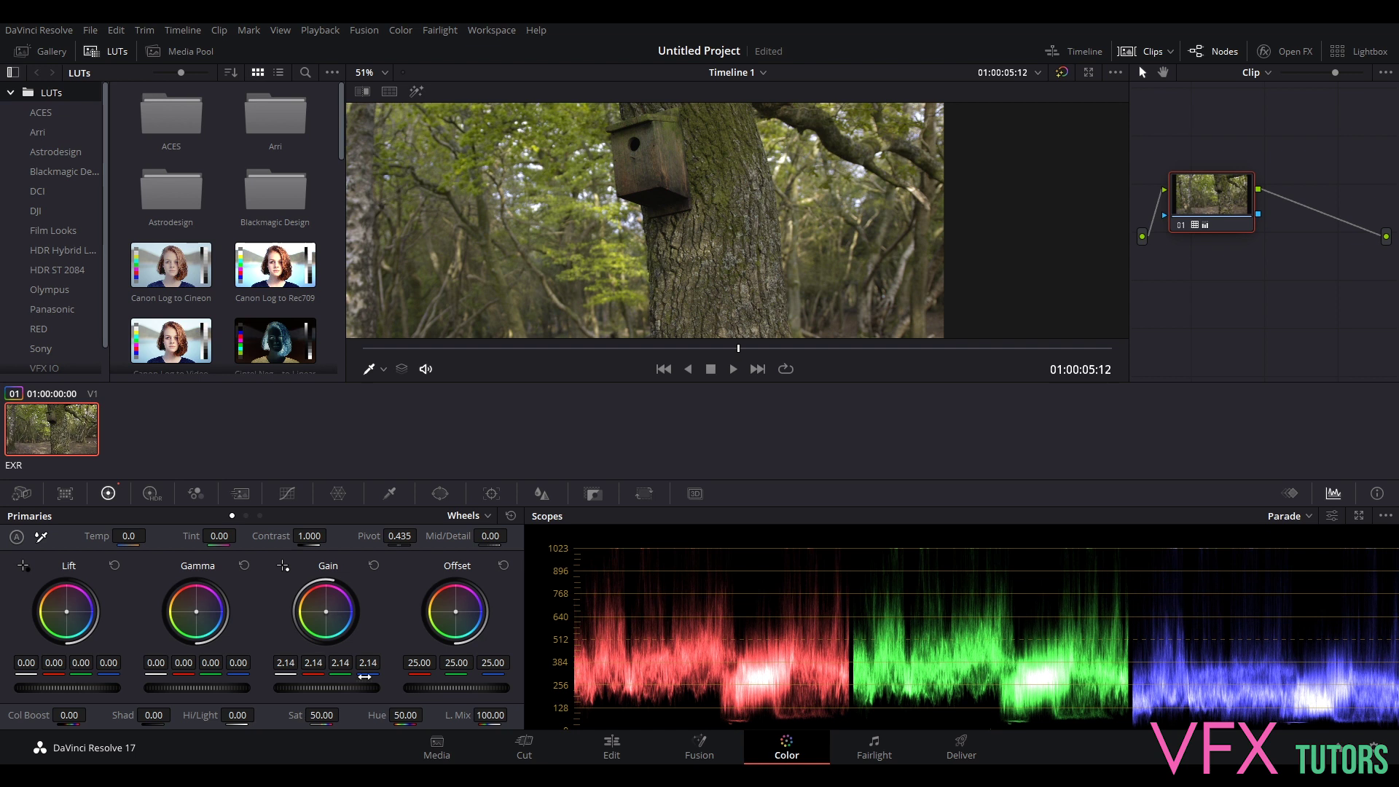
Step: Set the gamma of node 01 to 0.01, try a lift of 0.02, and reset the lift
{"action": "left_click_drag", "start_coordinate": [178, 682], "coordinate": [184, 682]}
{"action": "left_click_drag", "start_coordinate": [68, 682], "coordinate": [72, 682]}
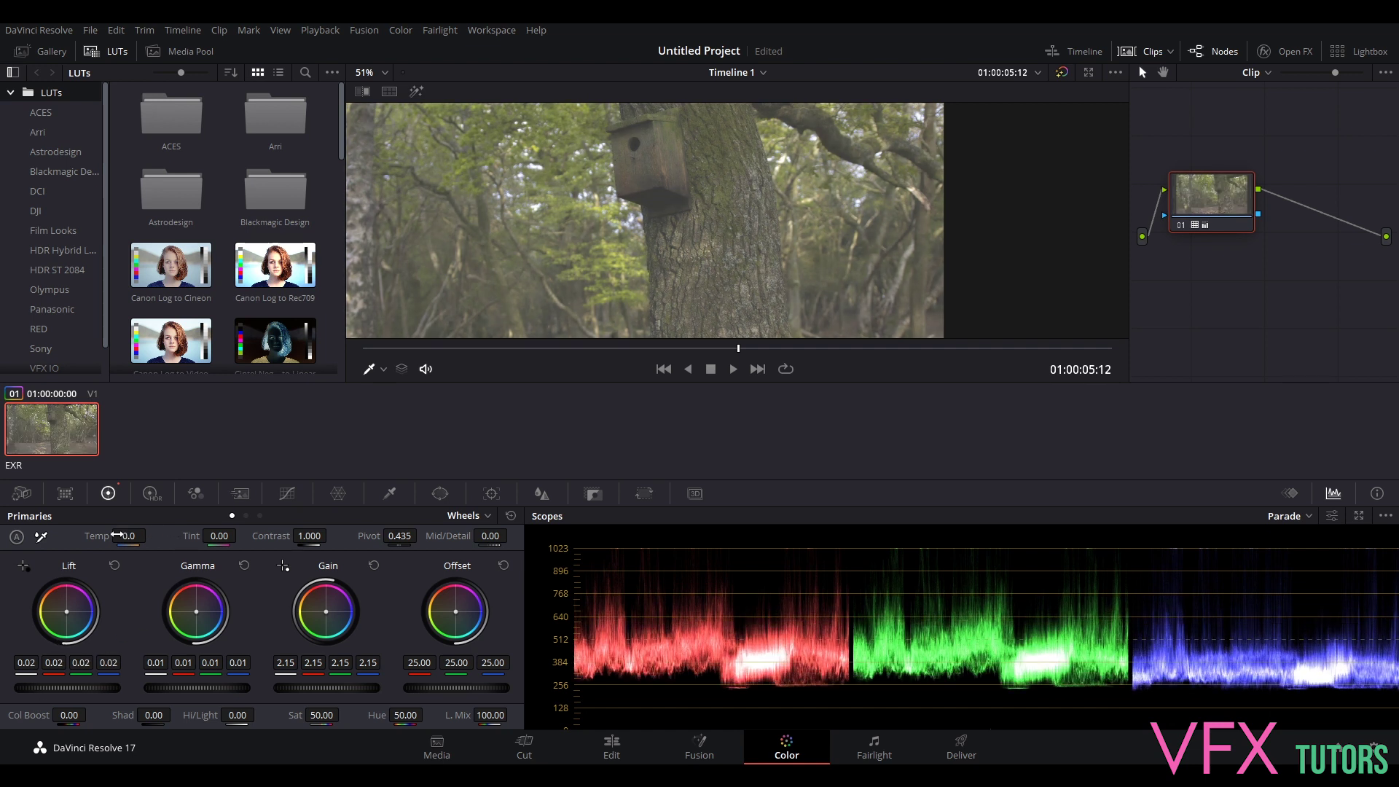
{"action": "left_click", "coordinate": [115, 566]}
{"action": "scroll", "coordinate": [729, 168], "scroll_direction": "down", "scroll_amount": 4}
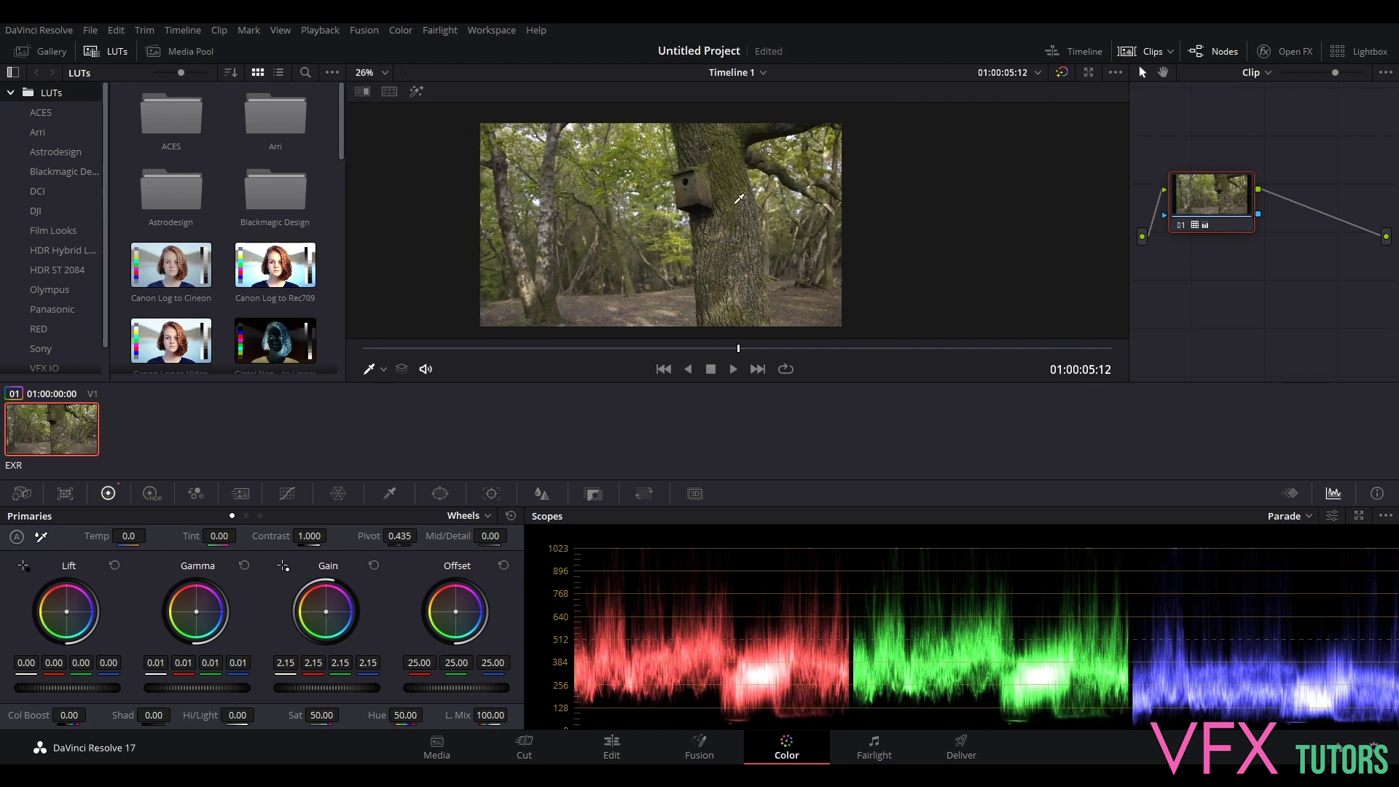
Step: Cool the image by setting the temperature of node 01 to -890, and inspect the birdbox and trunk
{"action": "left_click_drag", "start_coordinate": [130, 539], "coordinate": [161, 535]}
{"action": "scroll", "coordinate": [714, 164], "scroll_direction": "up", "scroll_amount": 4}
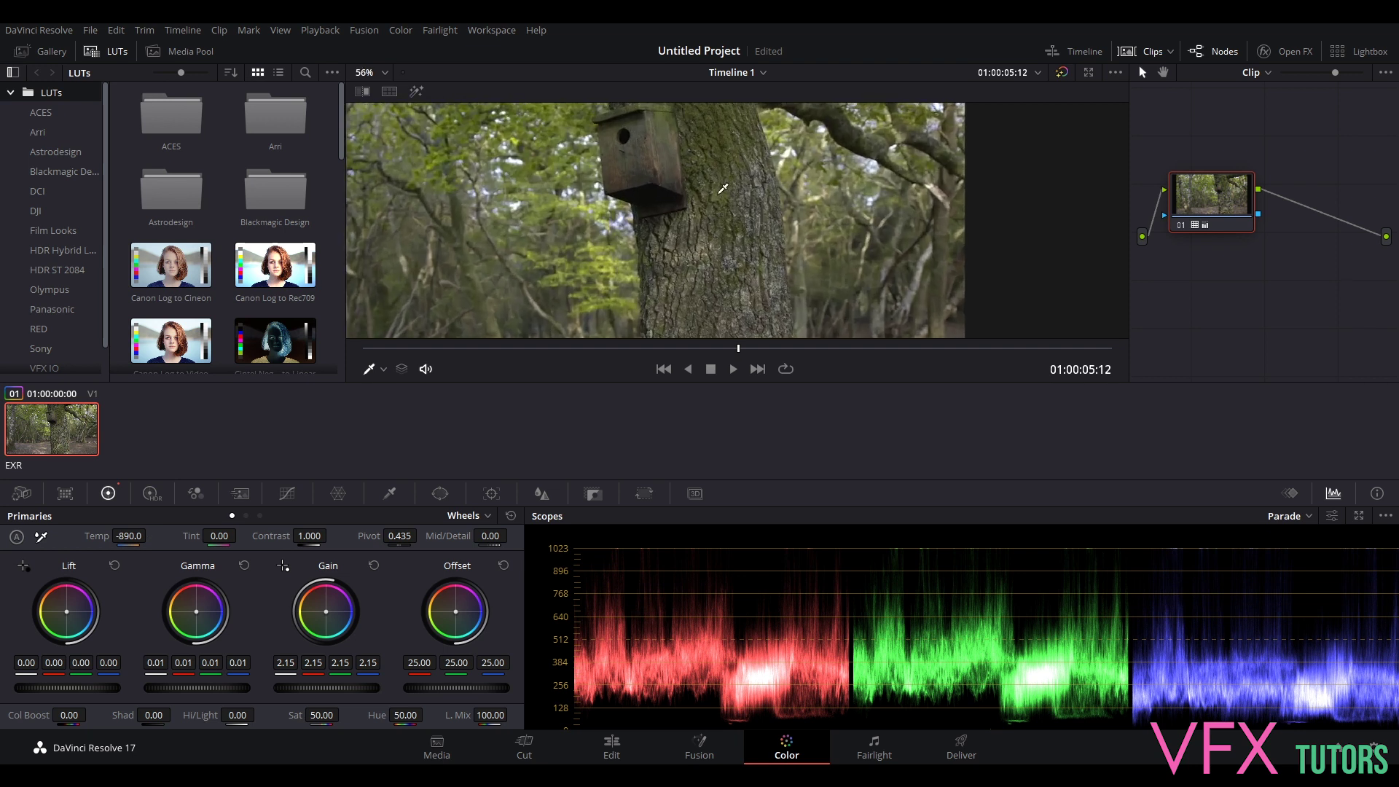
{"action": "scroll", "coordinate": [690, 205], "scroll_direction": "up", "scroll_amount": 1}
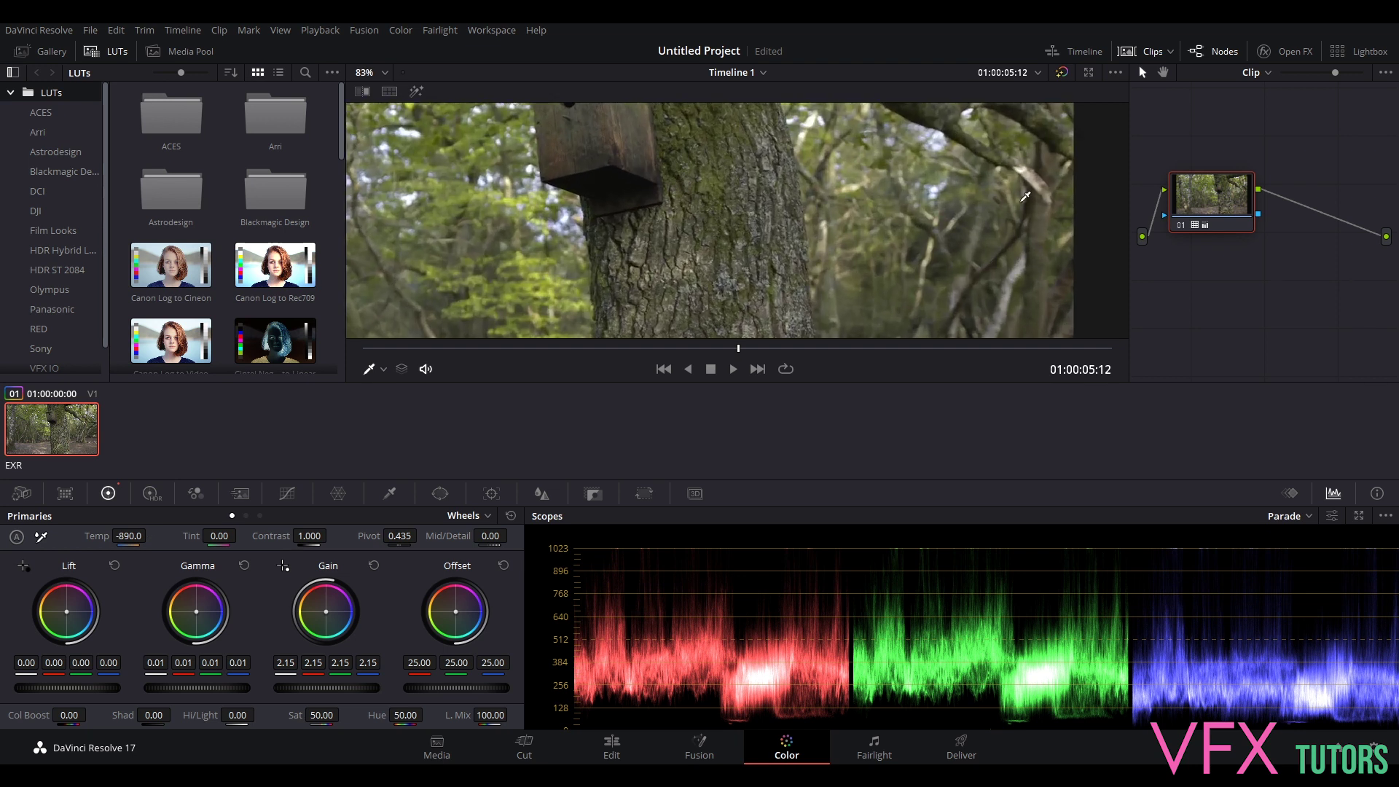
{"action": "scroll", "coordinate": [745, 187], "scroll_direction": "down", "scroll_amount": 2}
{"action": "scroll", "coordinate": [745, 187], "scroll_direction": "down", "scroll_amount": 1}
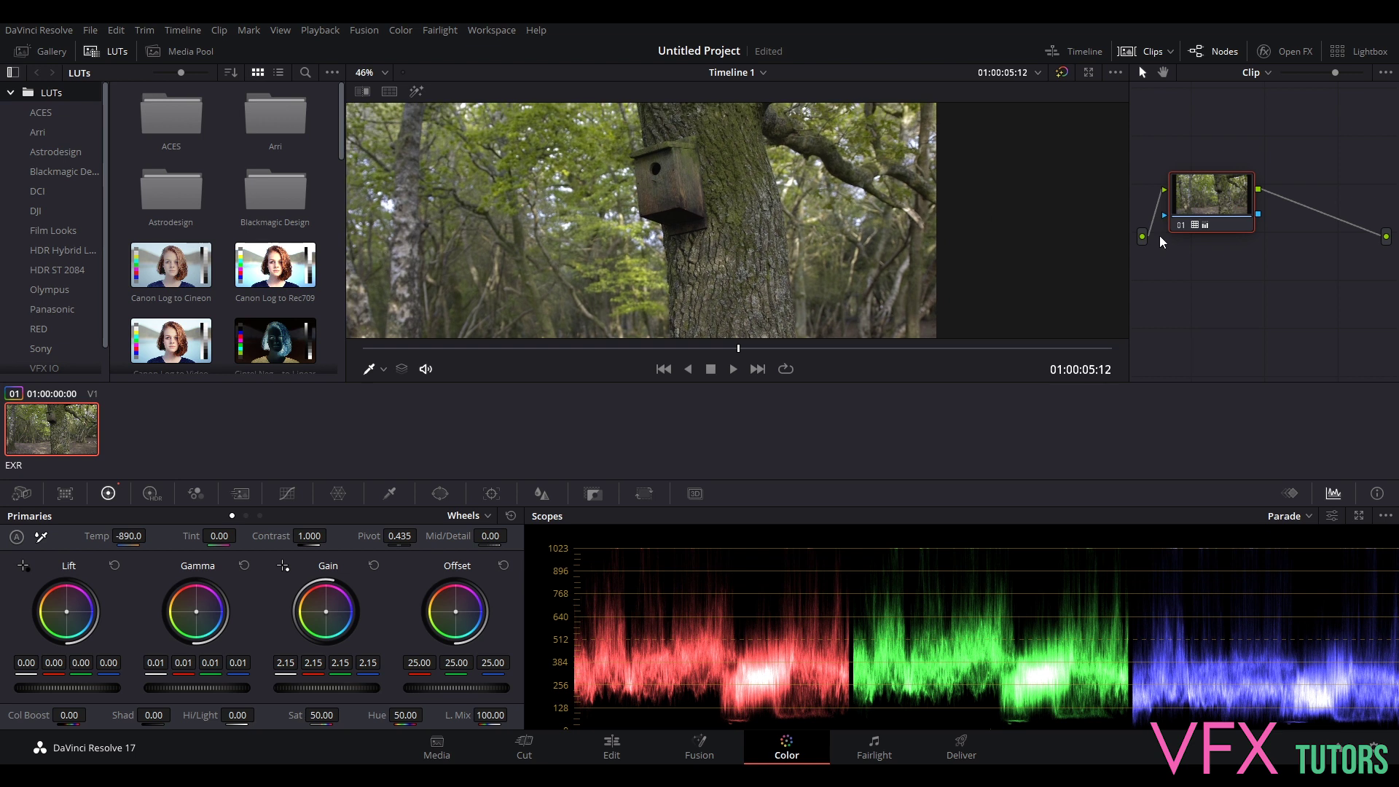
Step: Move node 01 slightly down in the node graph and add a serial node after it
{"action": "left_click_drag", "start_coordinate": [1221, 200], "coordinate": [1225, 214]}
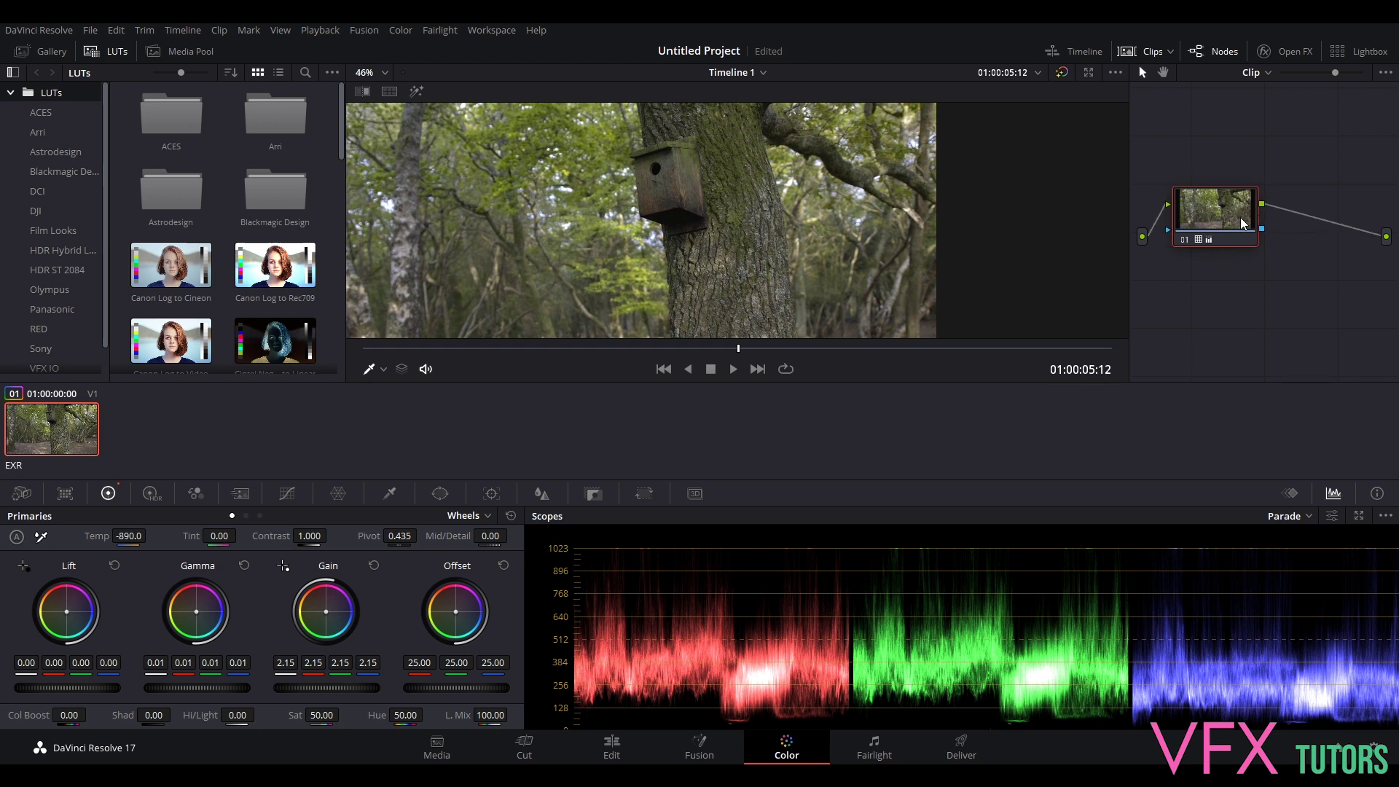
{"action": "scroll", "coordinate": [716, 211], "scroll_direction": "up", "scroll_amount": 3}
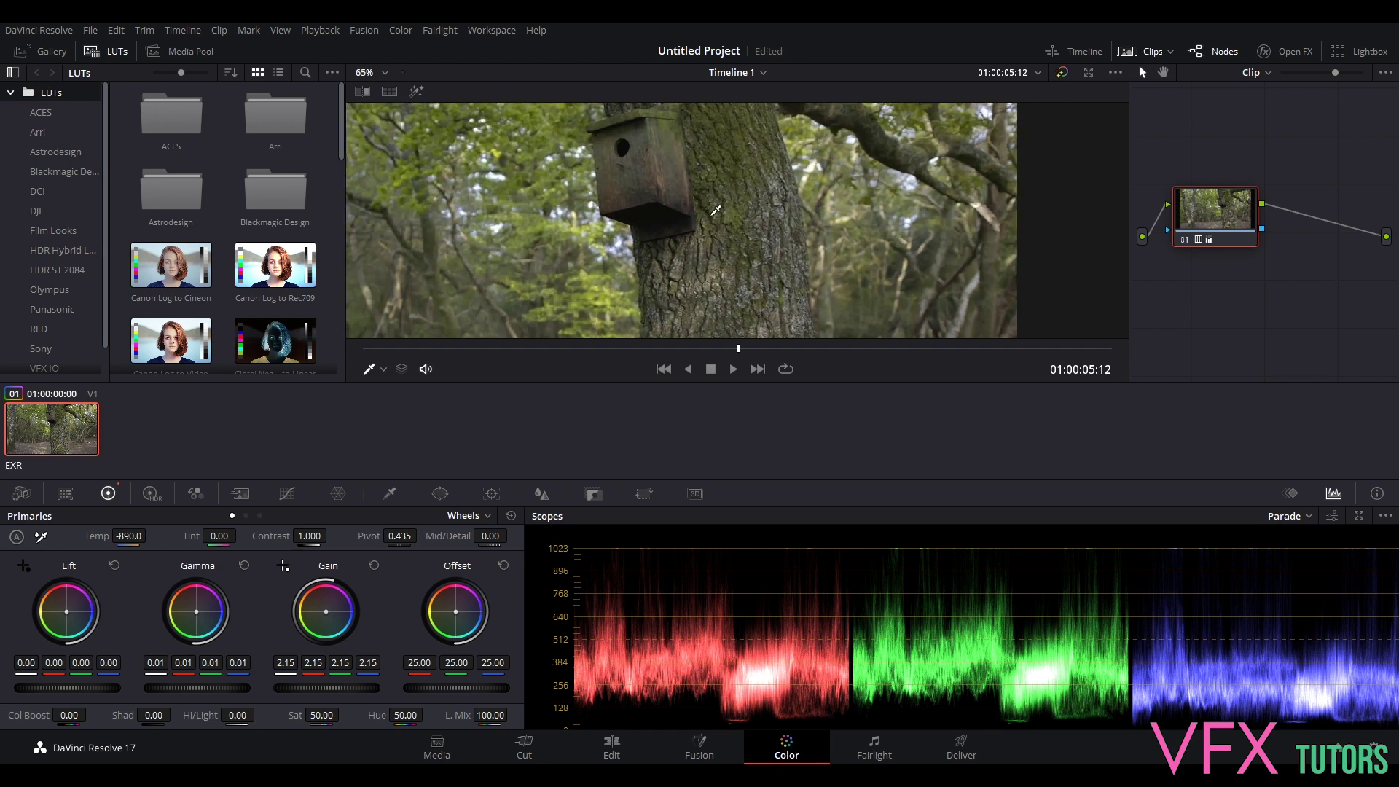
{"action": "right_click", "coordinate": [1208, 207]}
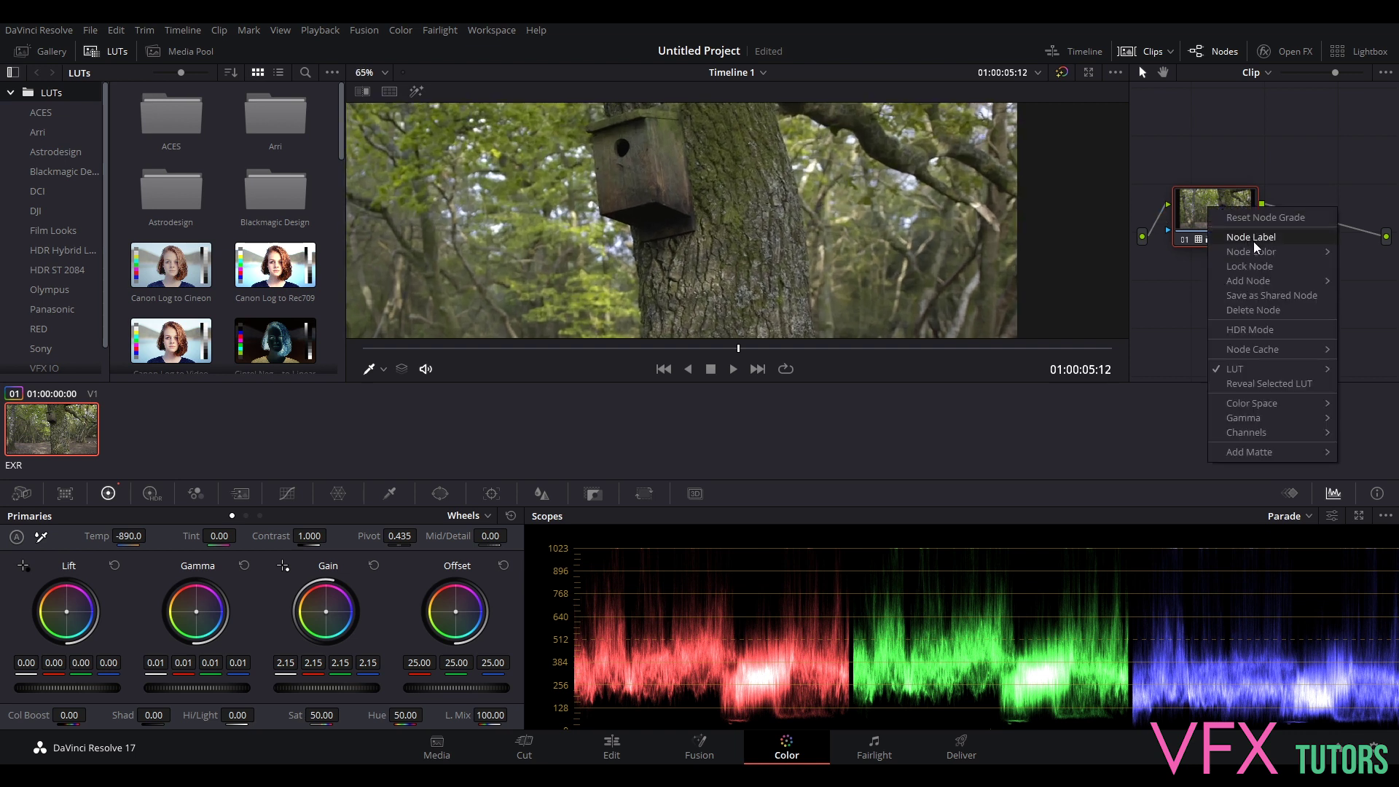
{"action": "mouse_move", "coordinate": [1263, 278]}
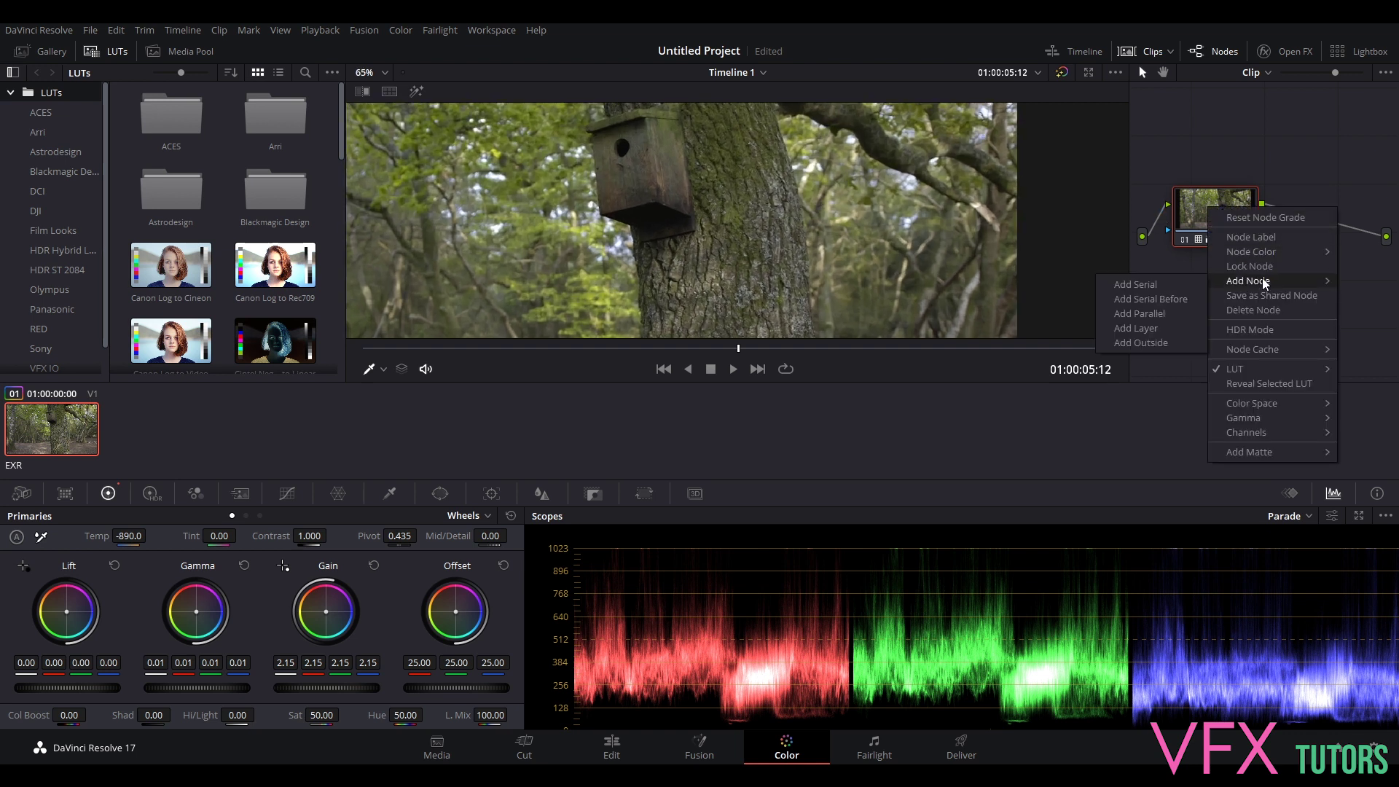
{"action": "left_click", "coordinate": [1148, 283]}
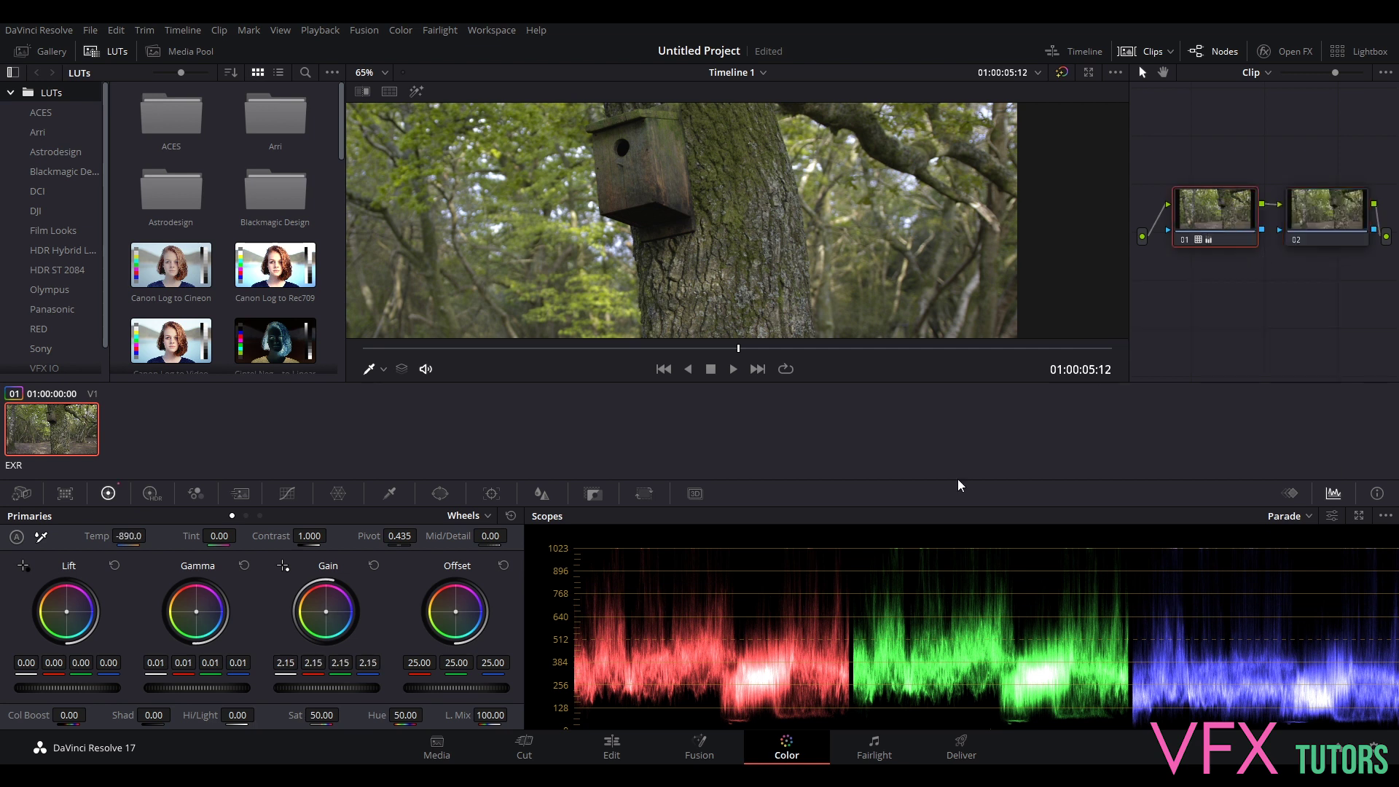
Step: Remove the LUT from node 01
{"action": "right_click", "coordinate": [1211, 218]}
{"action": "mouse_move", "coordinate": [1299, 384]}
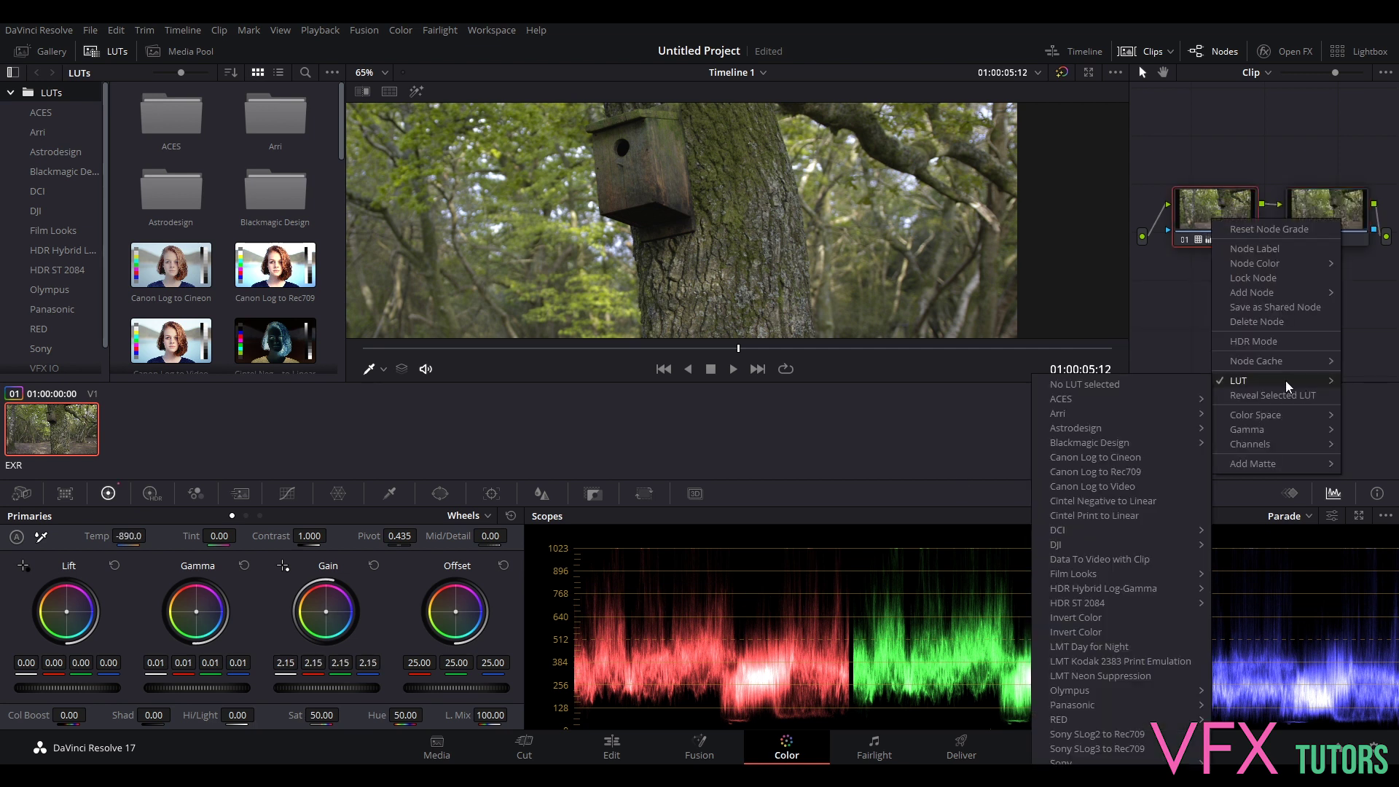
{"action": "left_click", "coordinate": [1156, 385]}
Step: Apply the Linear to BMDFilm 4K LUT to node 02
{"action": "left_click", "coordinate": [1331, 205]}
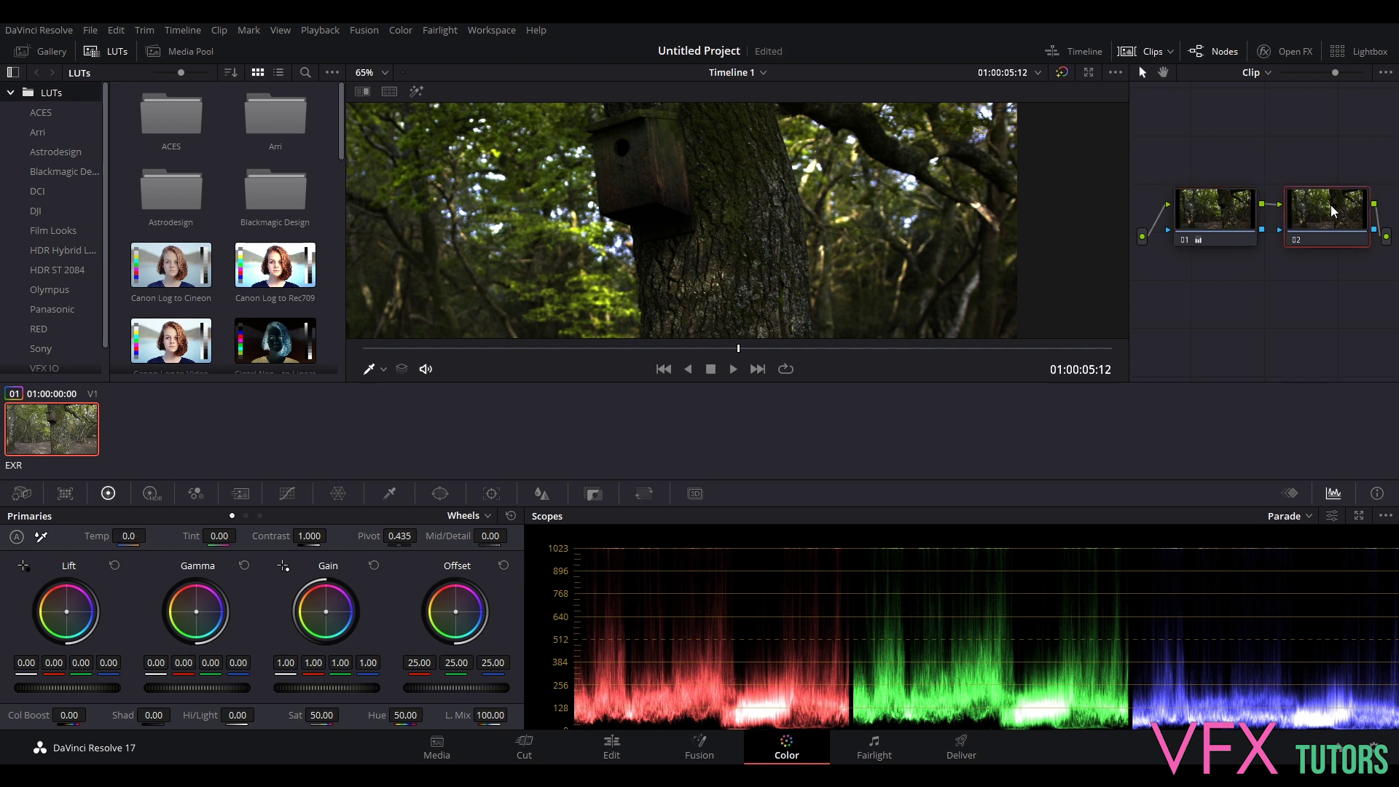
{"action": "right_click", "coordinate": [1329, 214]}
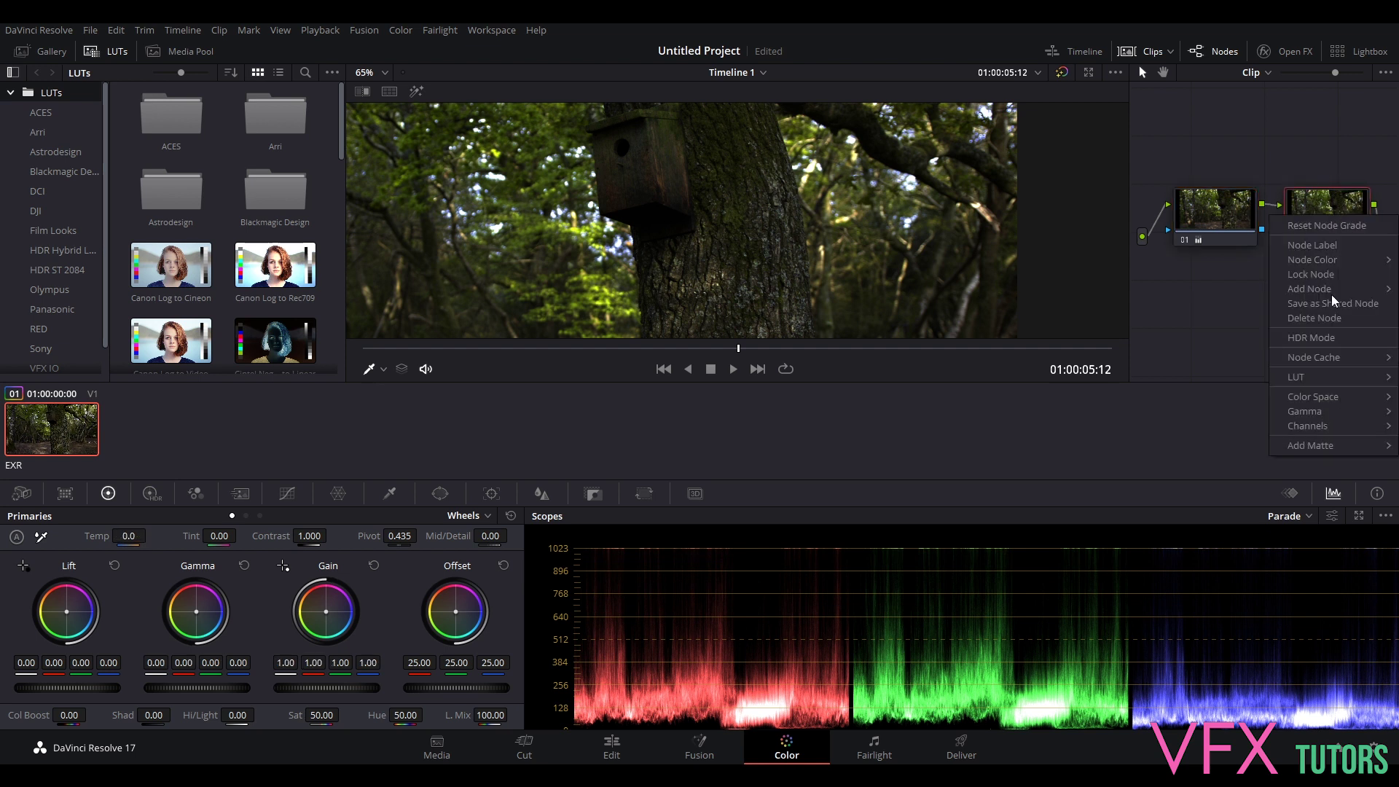
{"action": "mouse_move", "coordinate": [1333, 379]}
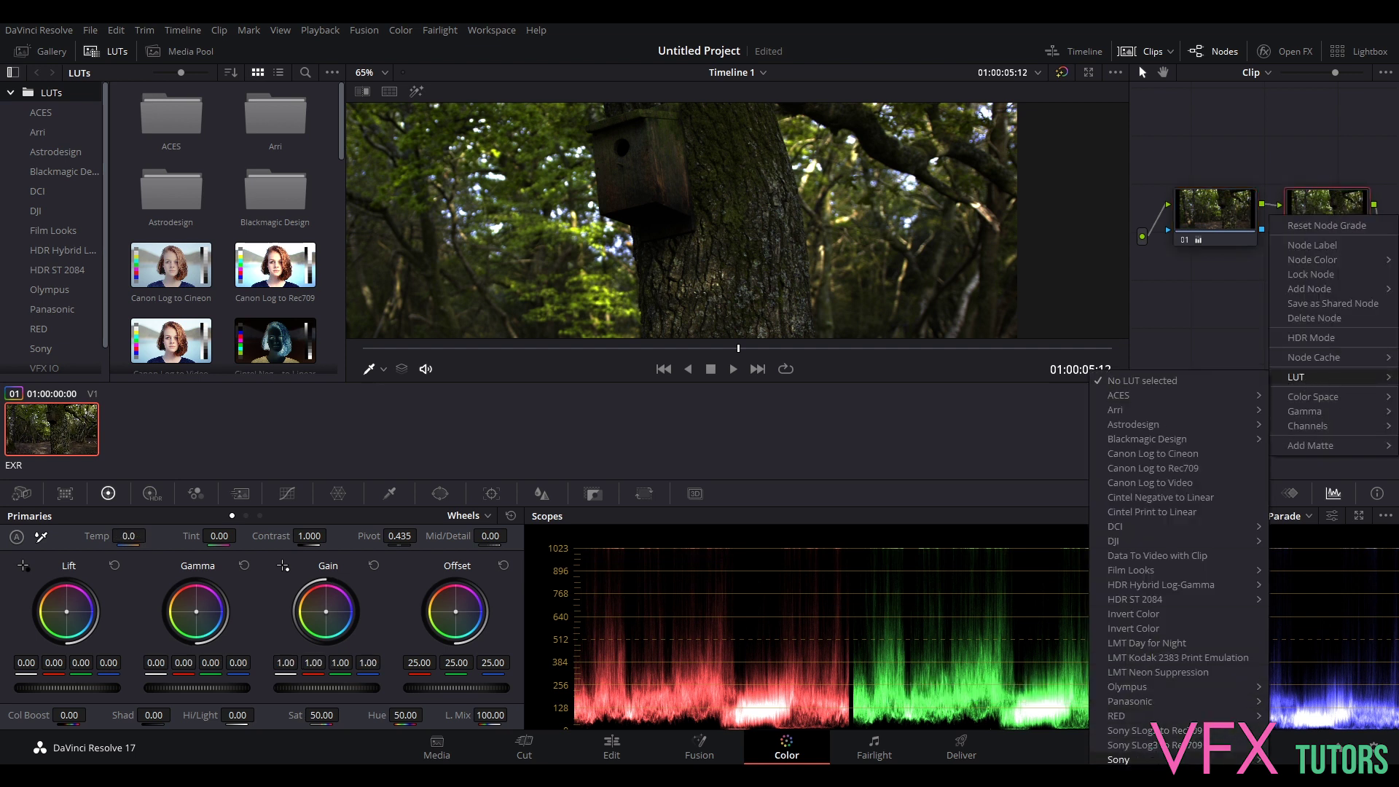
{"action": "mouse_move", "coordinate": [1122, 759]}
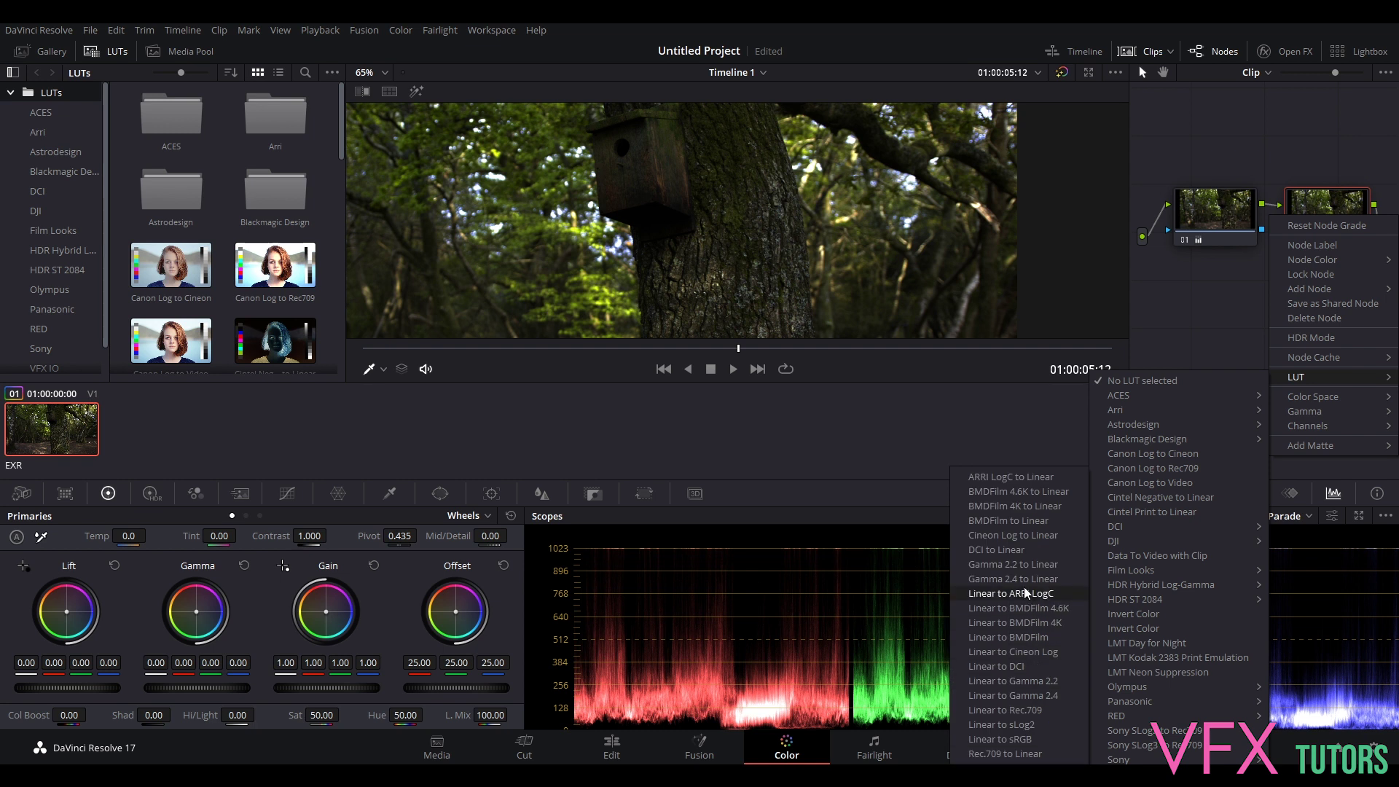
{"action": "left_click", "coordinate": [1035, 622]}
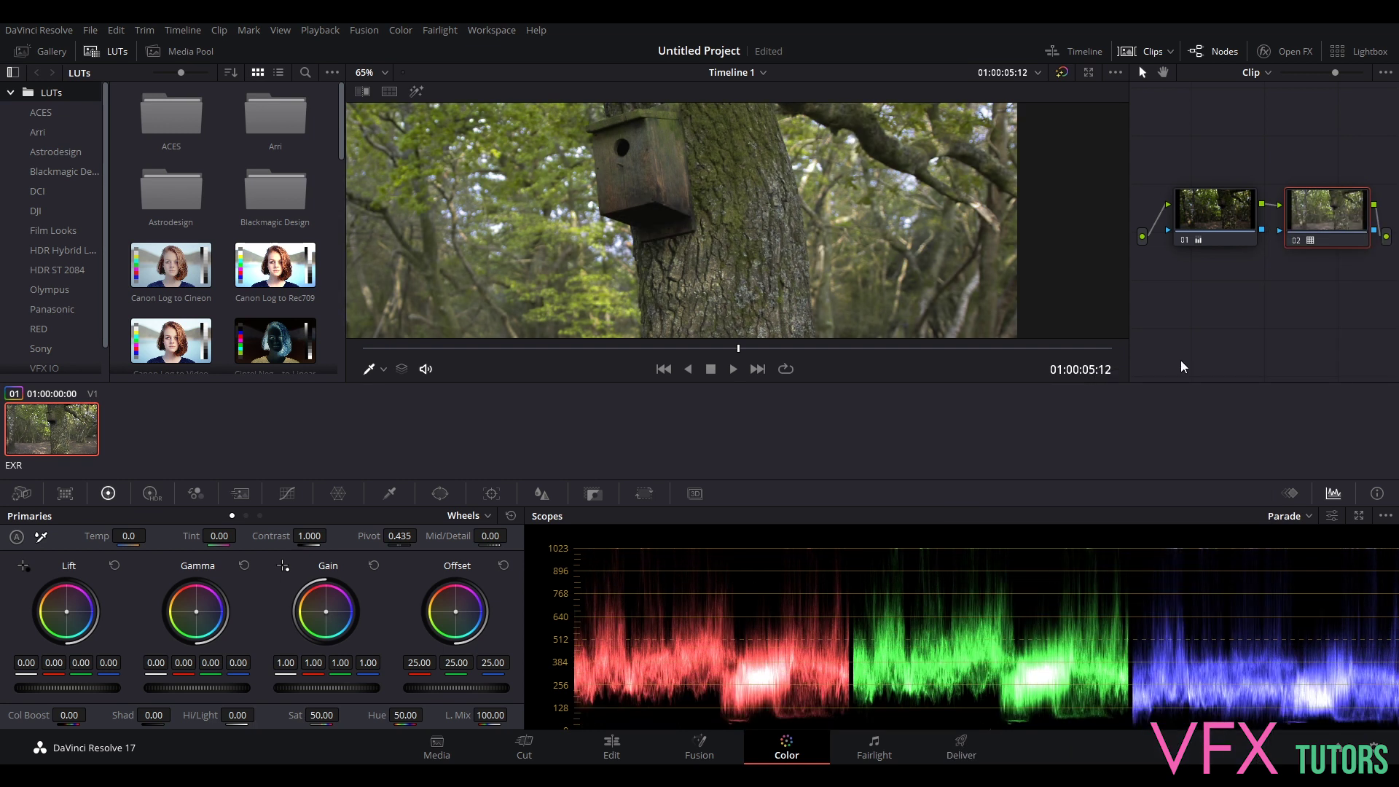
Step: Compare the grade settings of nodes 01 and 02, leaving node 01 selected
{"action": "scroll", "coordinate": [775, 194], "scroll_direction": "down", "scroll_amount": 2}
{"action": "left_click", "coordinate": [1224, 217]}
{"action": "left_click", "coordinate": [1323, 213]}
{"action": "left_click", "coordinate": [1216, 214]}
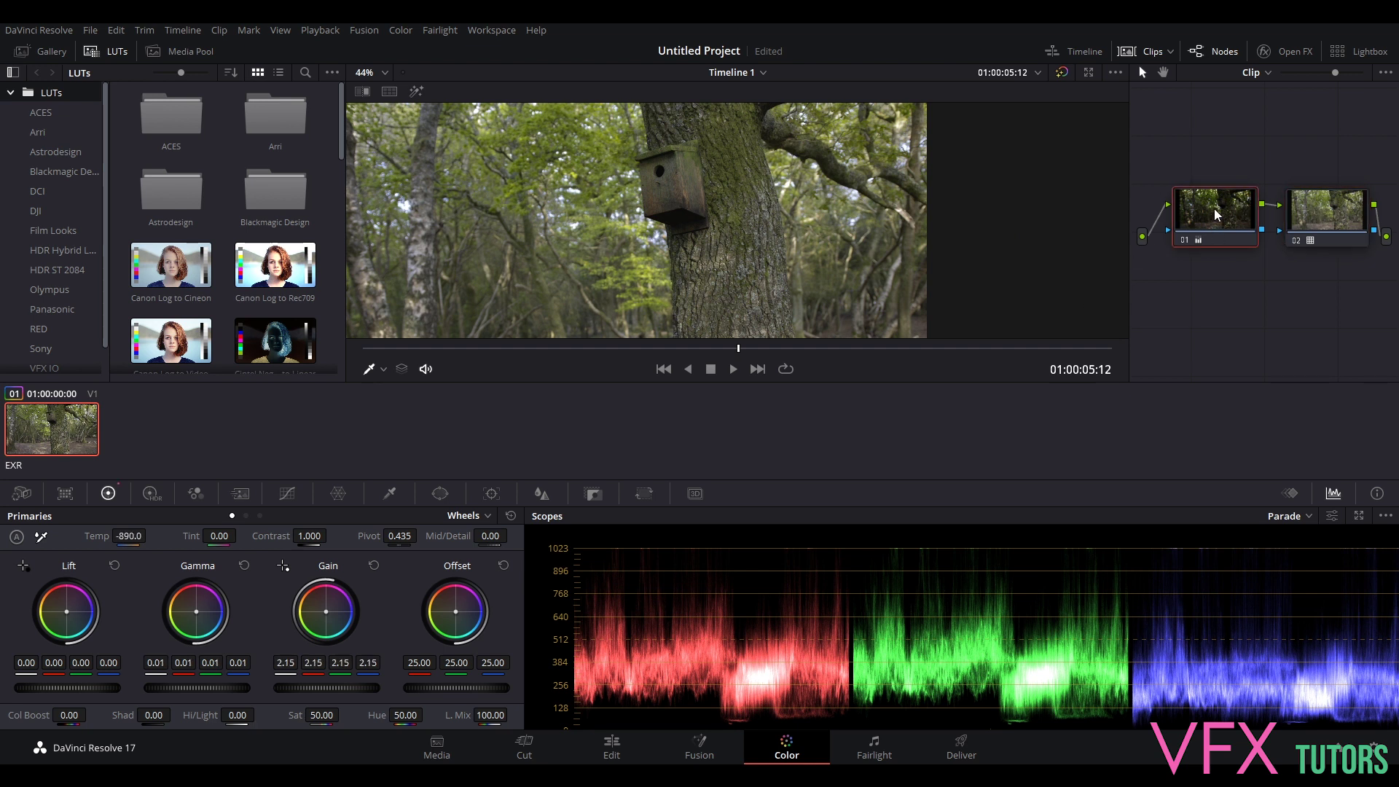
Step: Reset the primary adjustments on node 01 and select node 02
{"action": "left_click", "coordinate": [511, 517]}
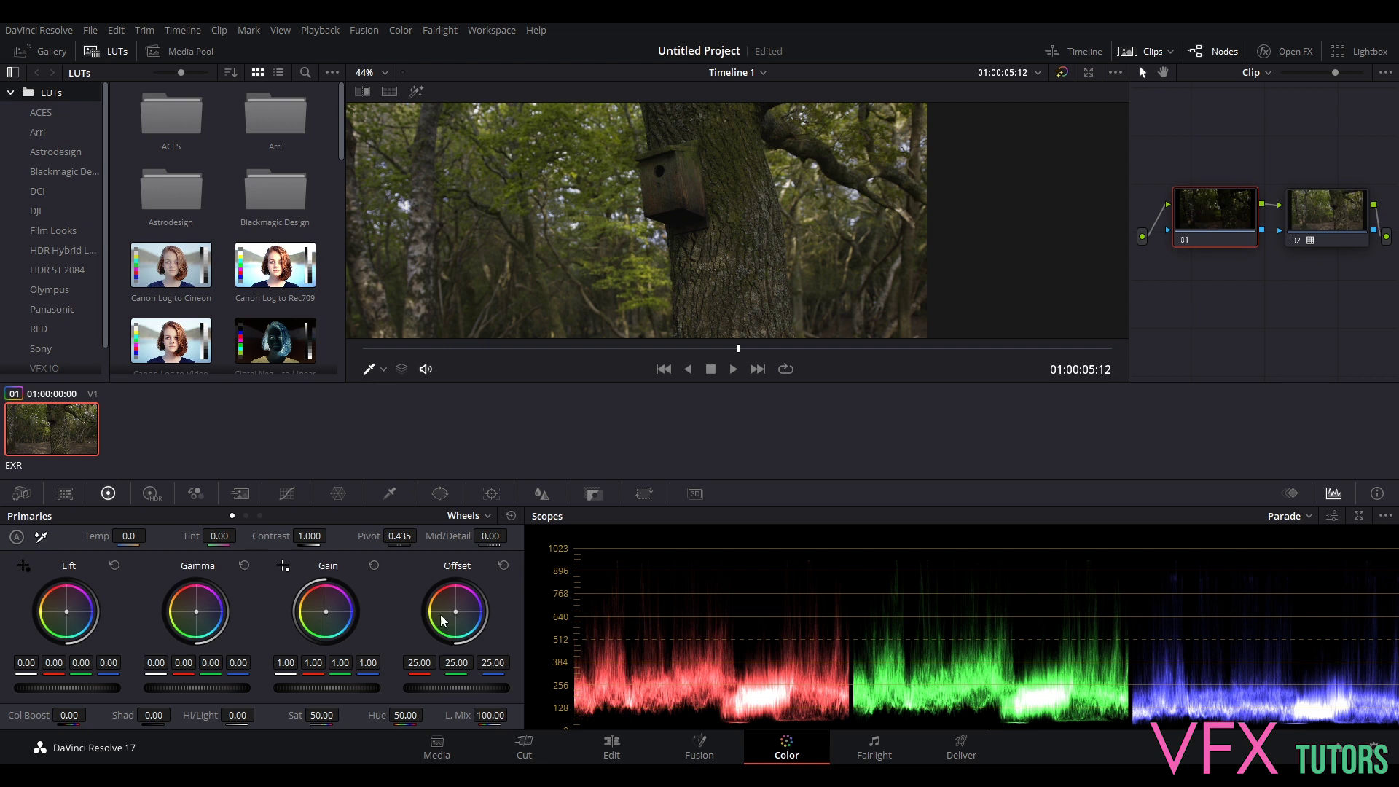
{"action": "left_click", "coordinate": [1349, 213]}
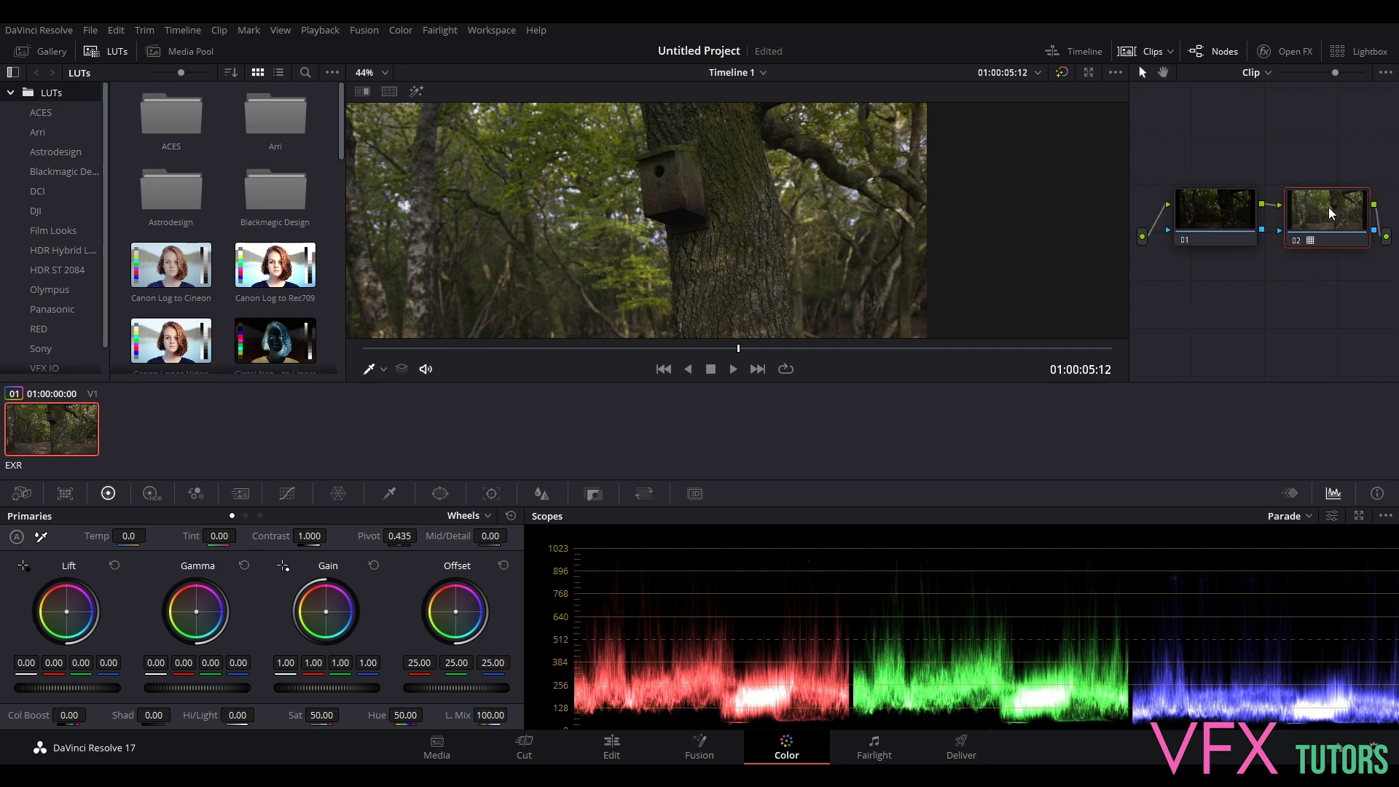
Step: Try a Gain of about 1.87 and an Offset of 26.10 on node 02, then reset both wheels
{"action": "scroll", "coordinate": [712, 207], "scroll_direction": "down", "scroll_amount": 4}
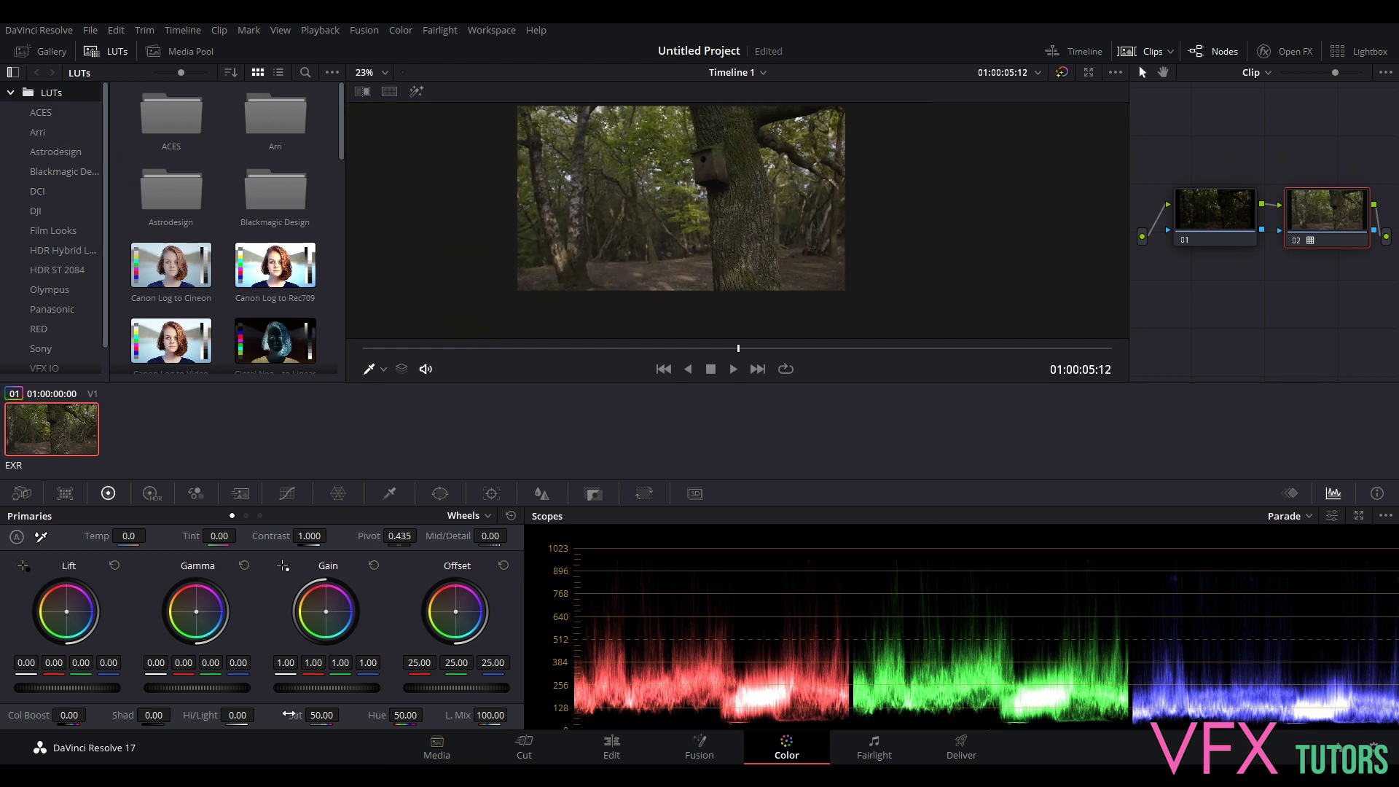
{"action": "left_click_drag", "start_coordinate": [313, 687], "coordinate": [364, 687]}
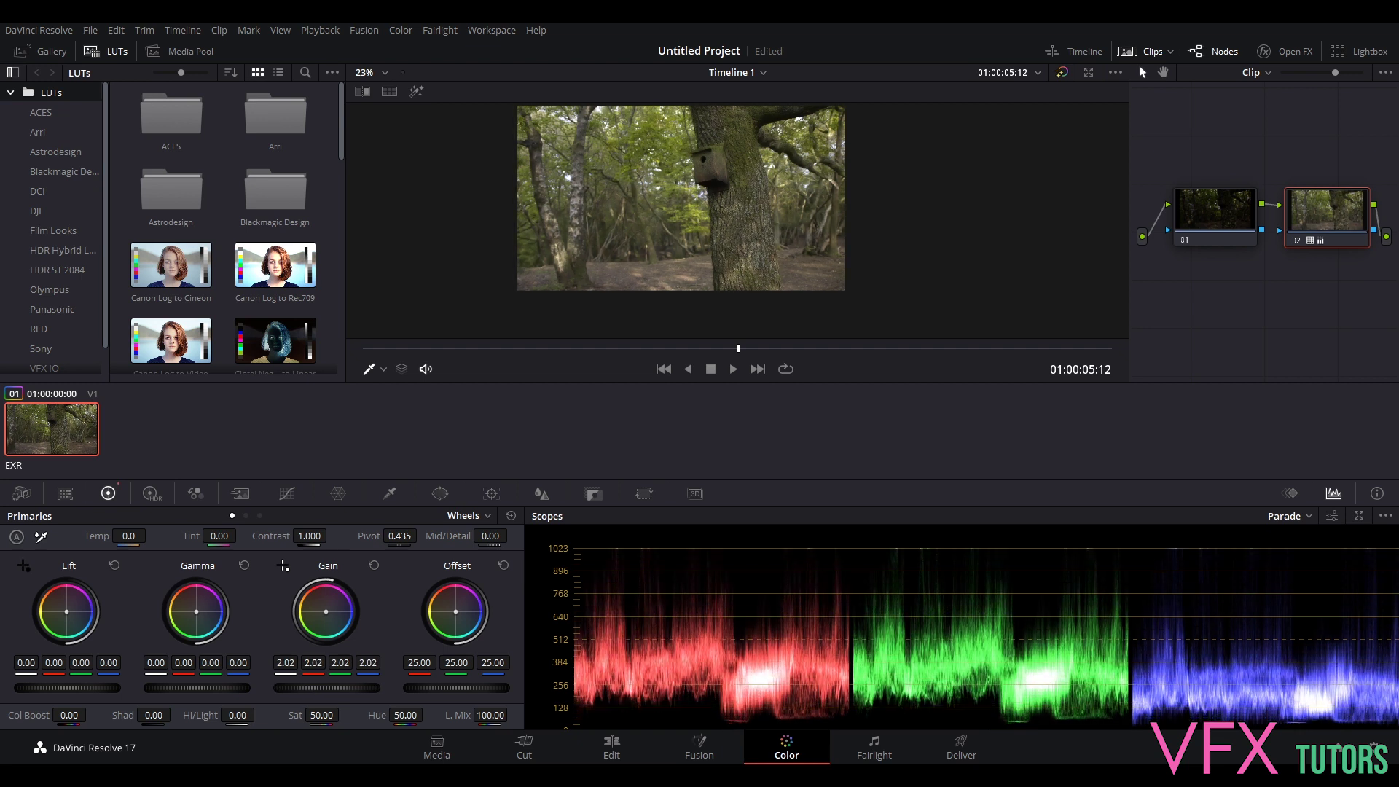
{"action": "scroll", "coordinate": [635, 306], "scroll_direction": "up", "scroll_amount": 6}
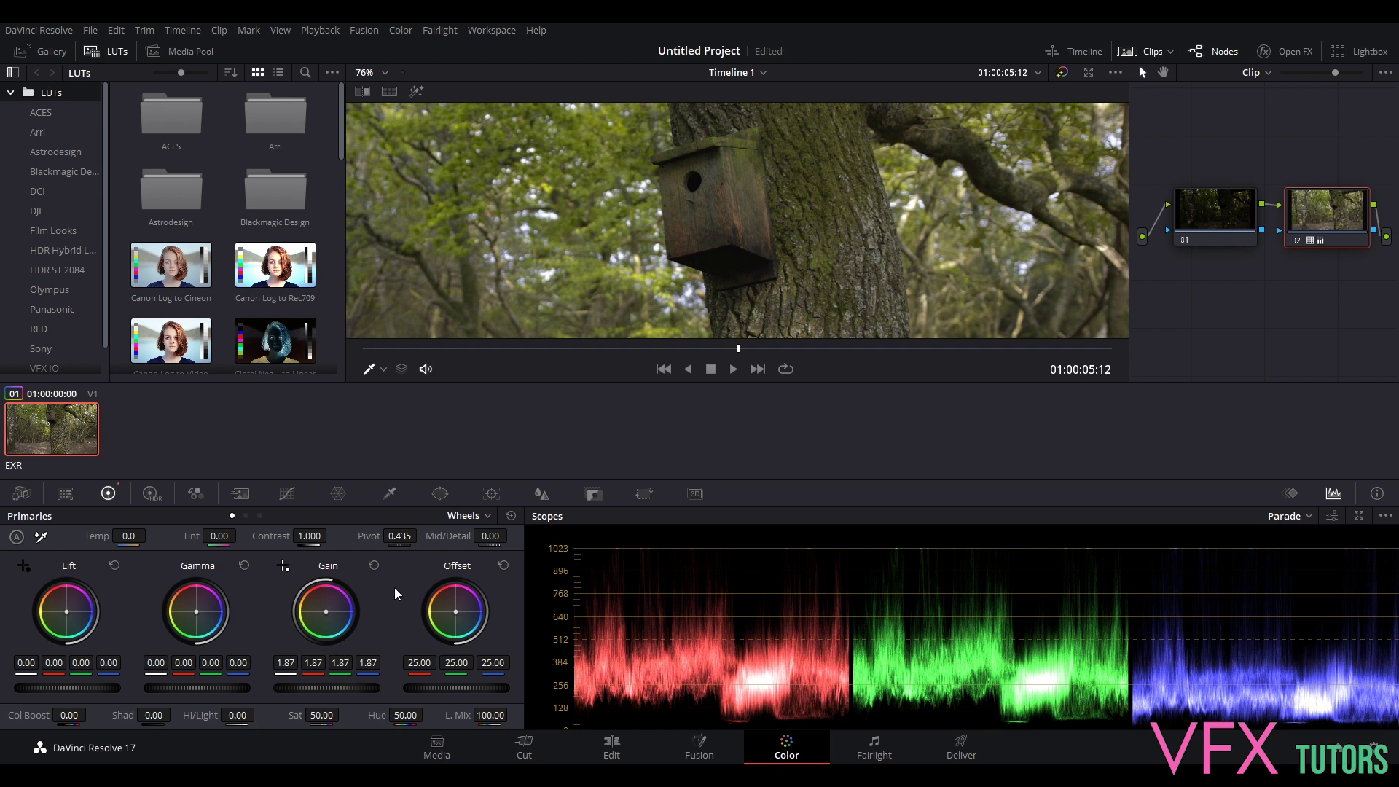
{"action": "left_click_drag", "start_coordinate": [457, 688], "coordinate": [466, 687]}
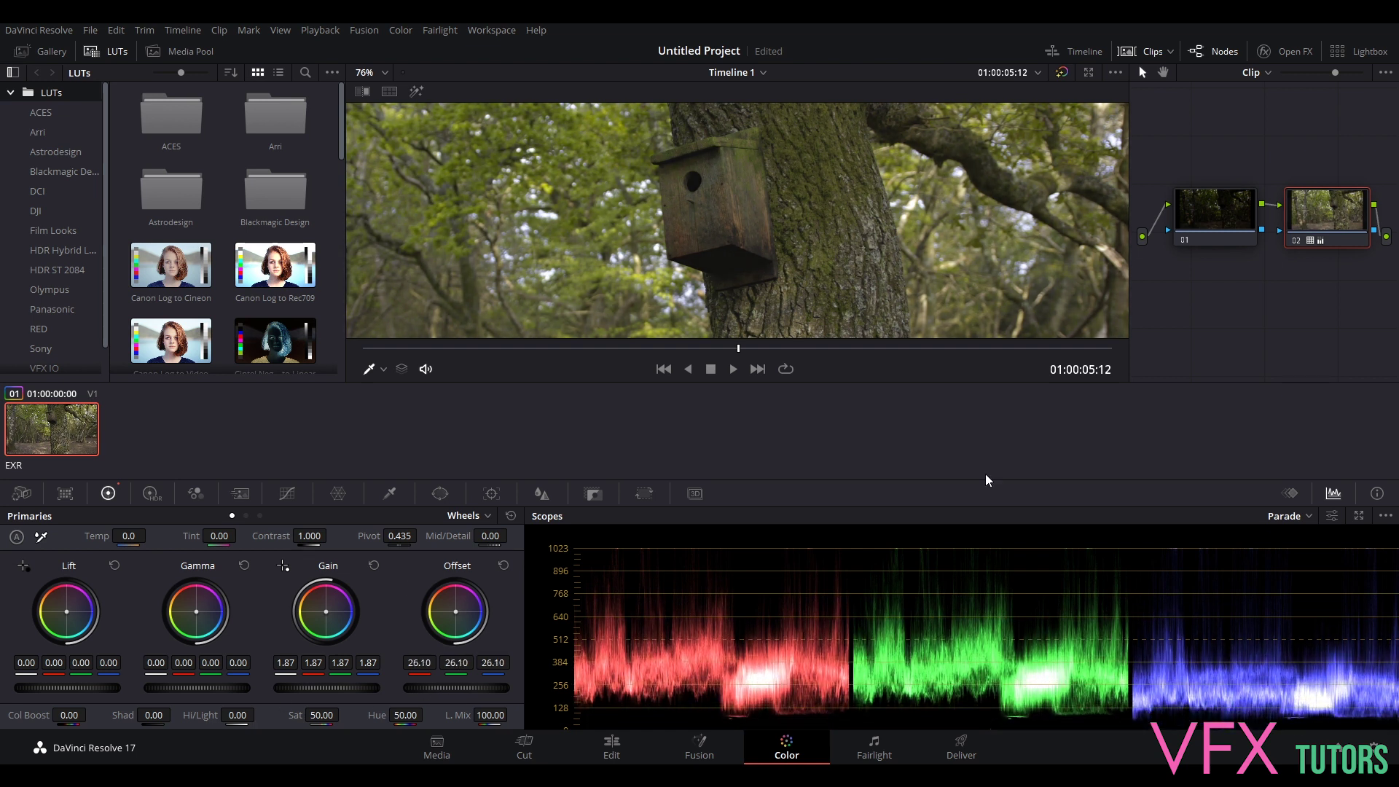
{"action": "left_click", "coordinate": [504, 565]}
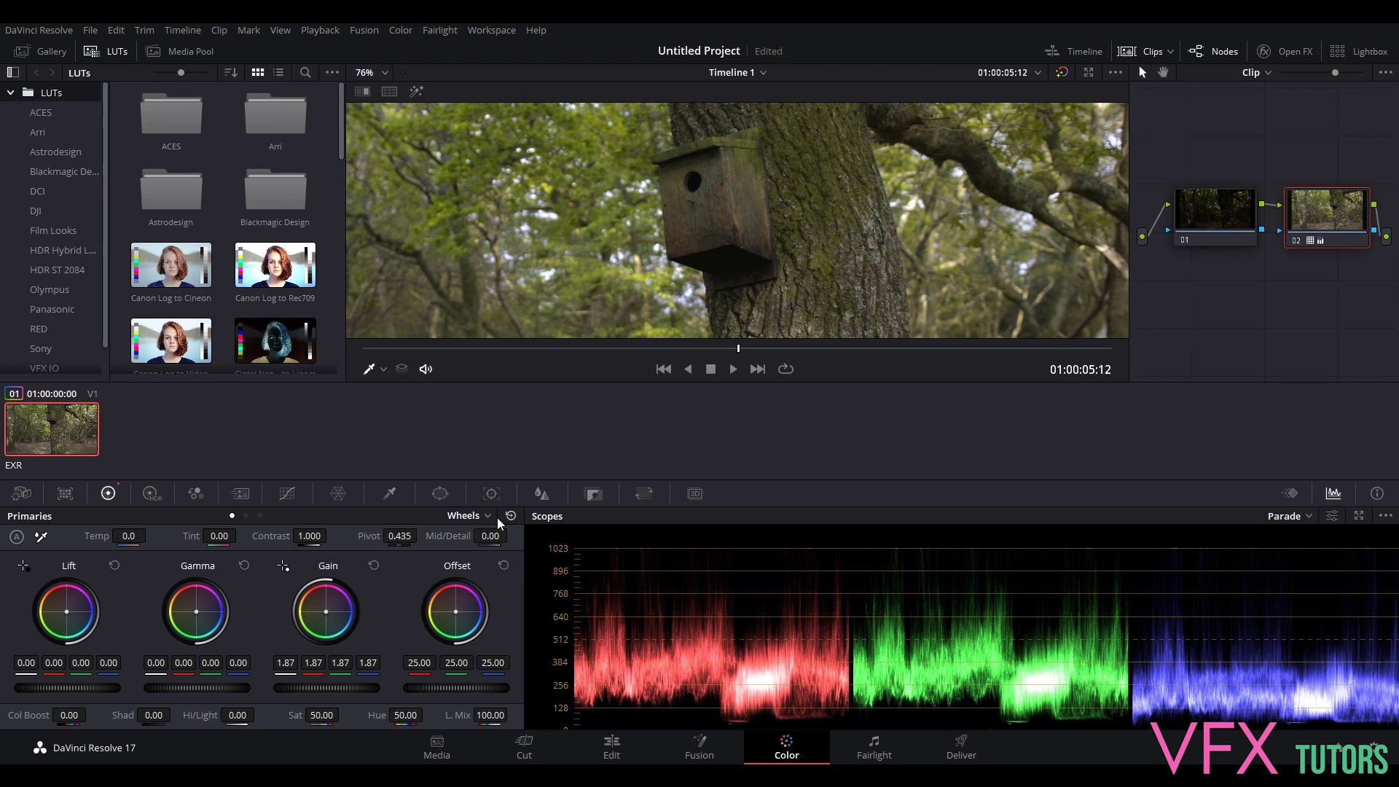
{"action": "left_click", "coordinate": [374, 567]}
{"action": "scroll", "coordinate": [758, 255], "scroll_direction": "down", "scroll_amount": 5}
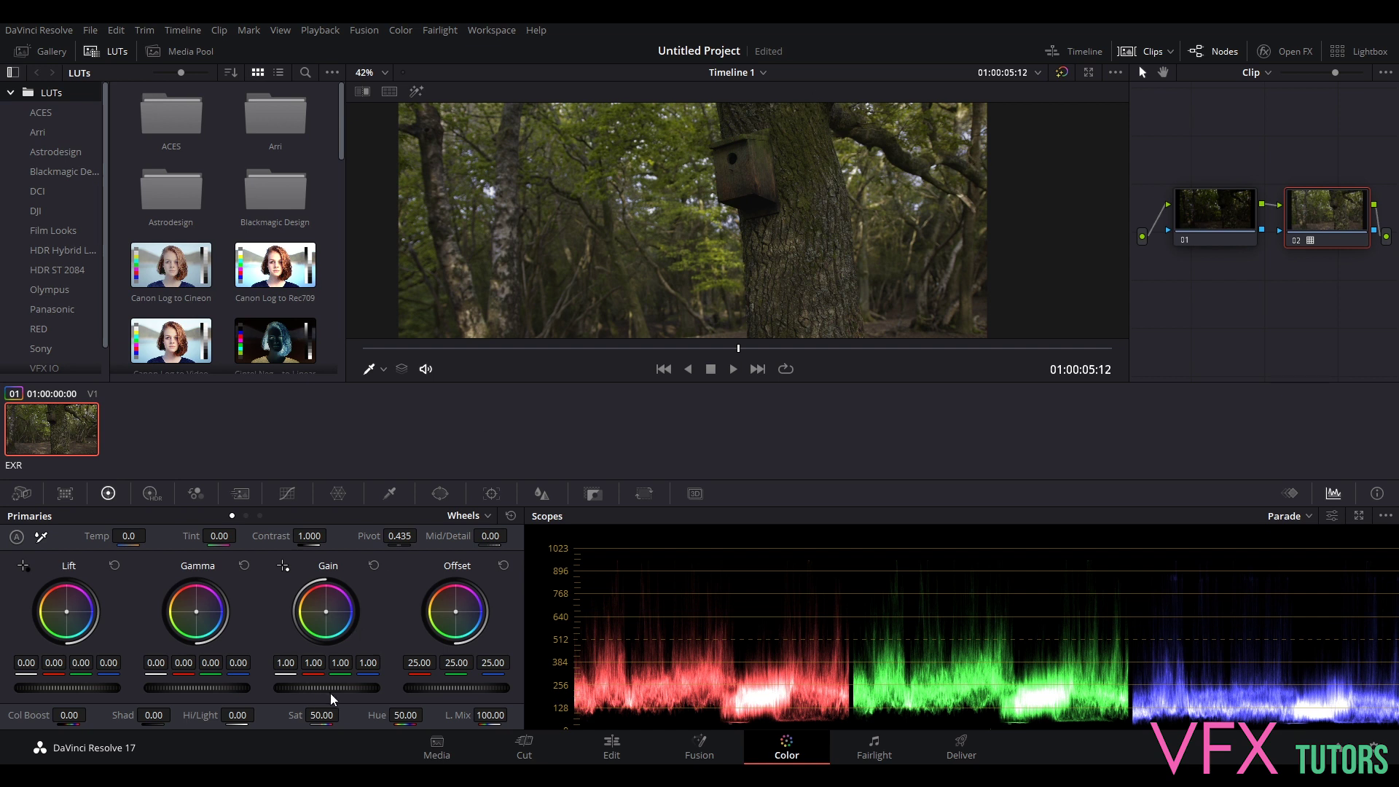
{"action": "left_click_drag", "start_coordinate": [327, 688], "coordinate": [332, 688]}
{"action": "left_click", "coordinate": [374, 566]}
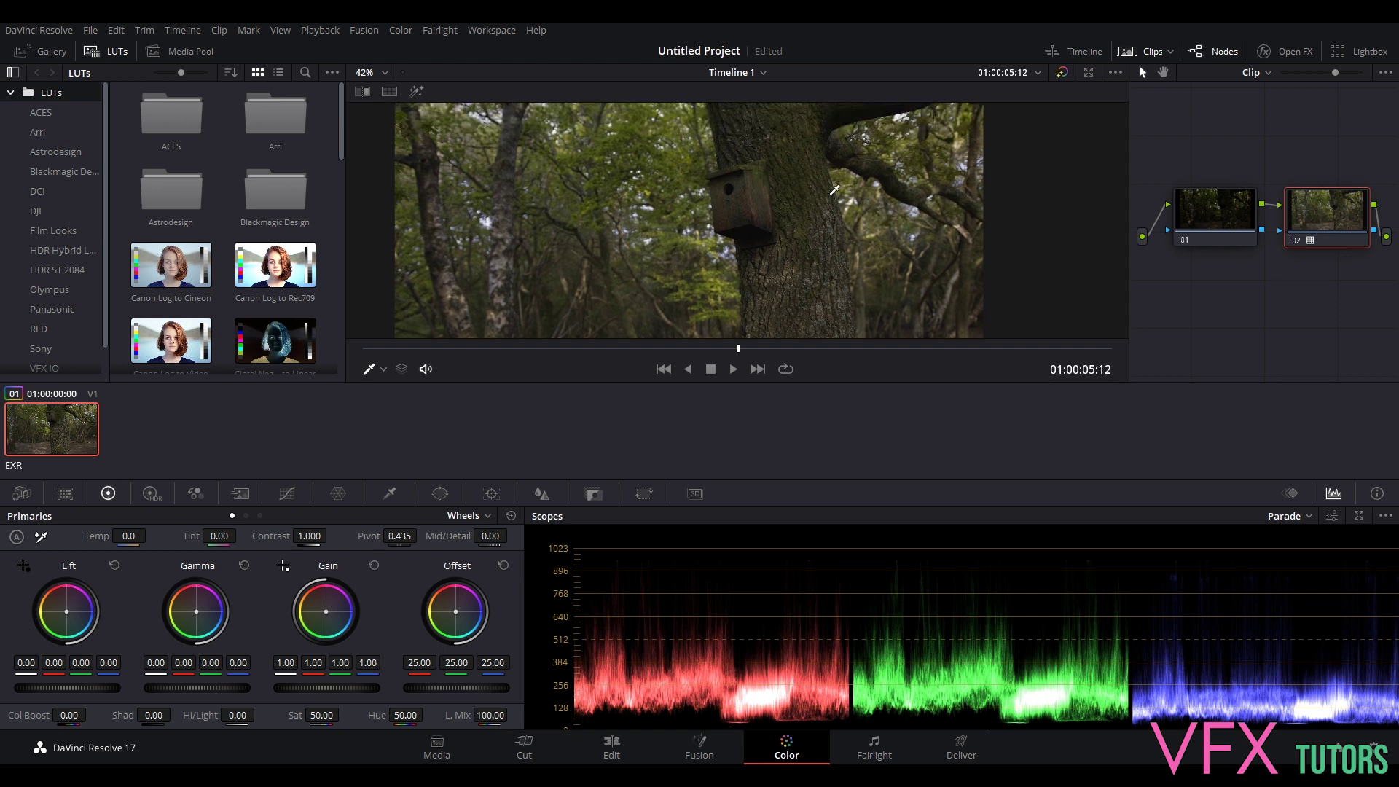
Step: Set node 02's Gain to about 1.47 and move the playhead to 01:00:04:13
{"action": "left_click_drag", "start_coordinate": [326, 688], "coordinate": [357, 688]}
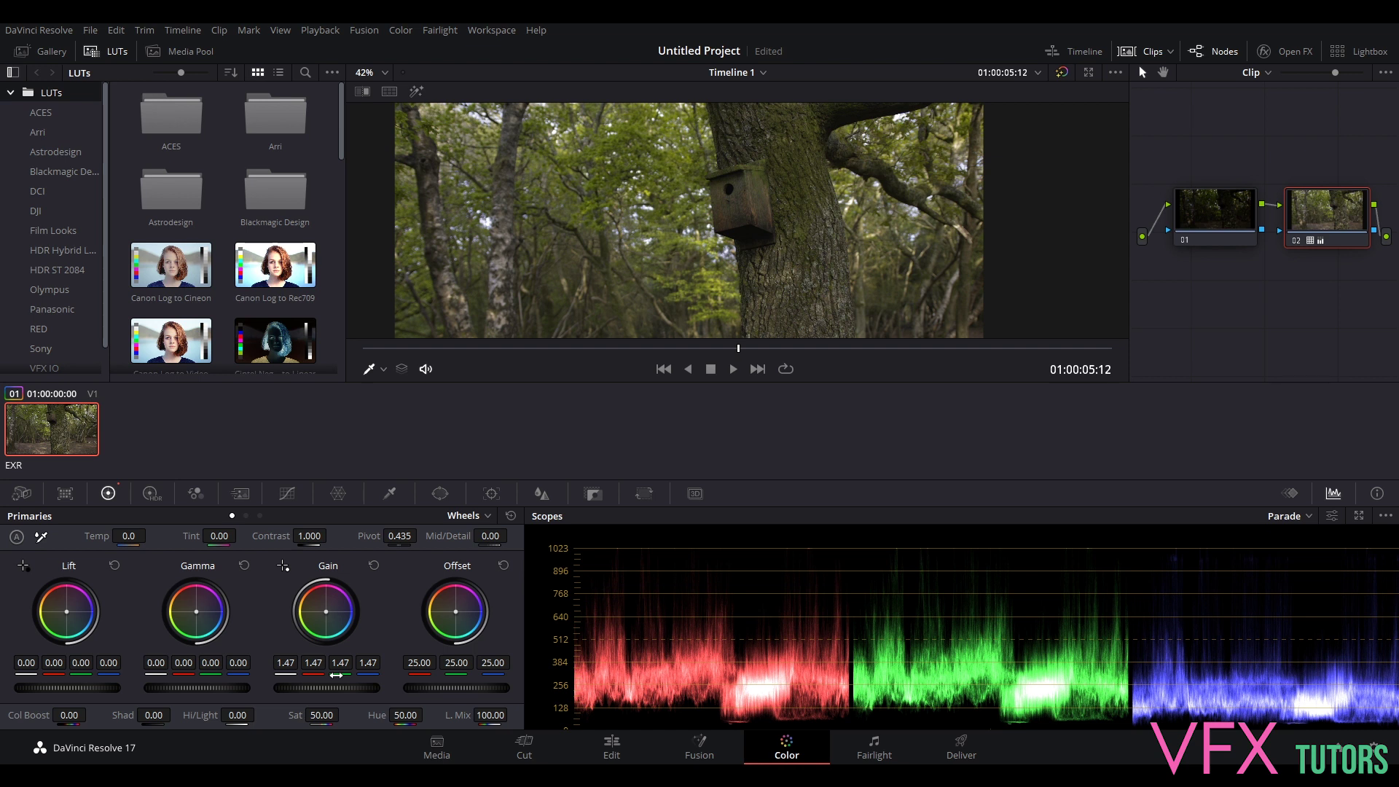
{"action": "left_click_drag", "start_coordinate": [738, 353], "coordinate": [675, 357]}
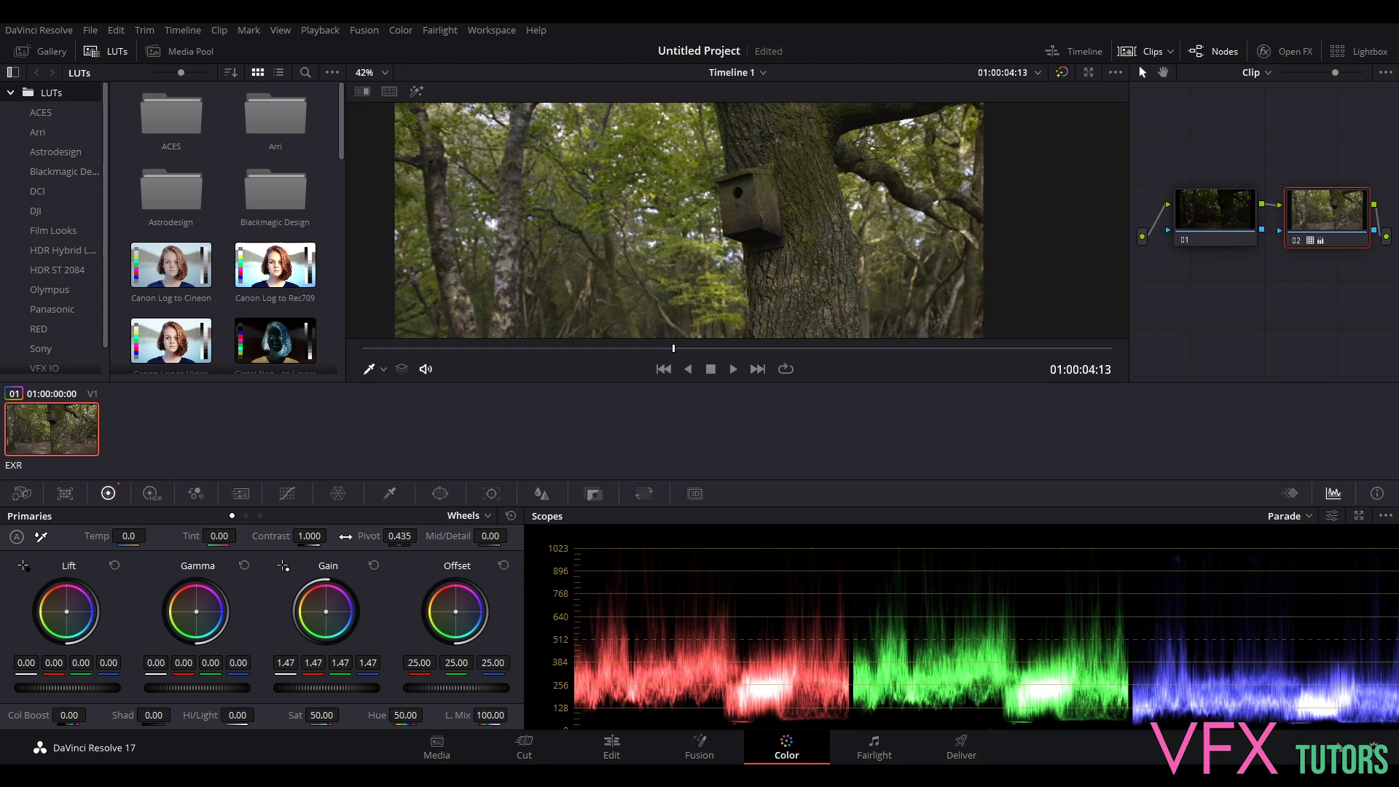
Step: Test cool and warm temperatures on node 02, including -3830, 4000 and -940, and reset all primary adjustments
{"action": "mouse_move", "coordinate": [128, 537]}
{"action": "left_mouse_down"}
{"action": "mouse_move", "coordinate": [150, 536]}
{"action": "mouse_move", "coordinate": [138, 536]}
{"action": "left_mouse_up"}
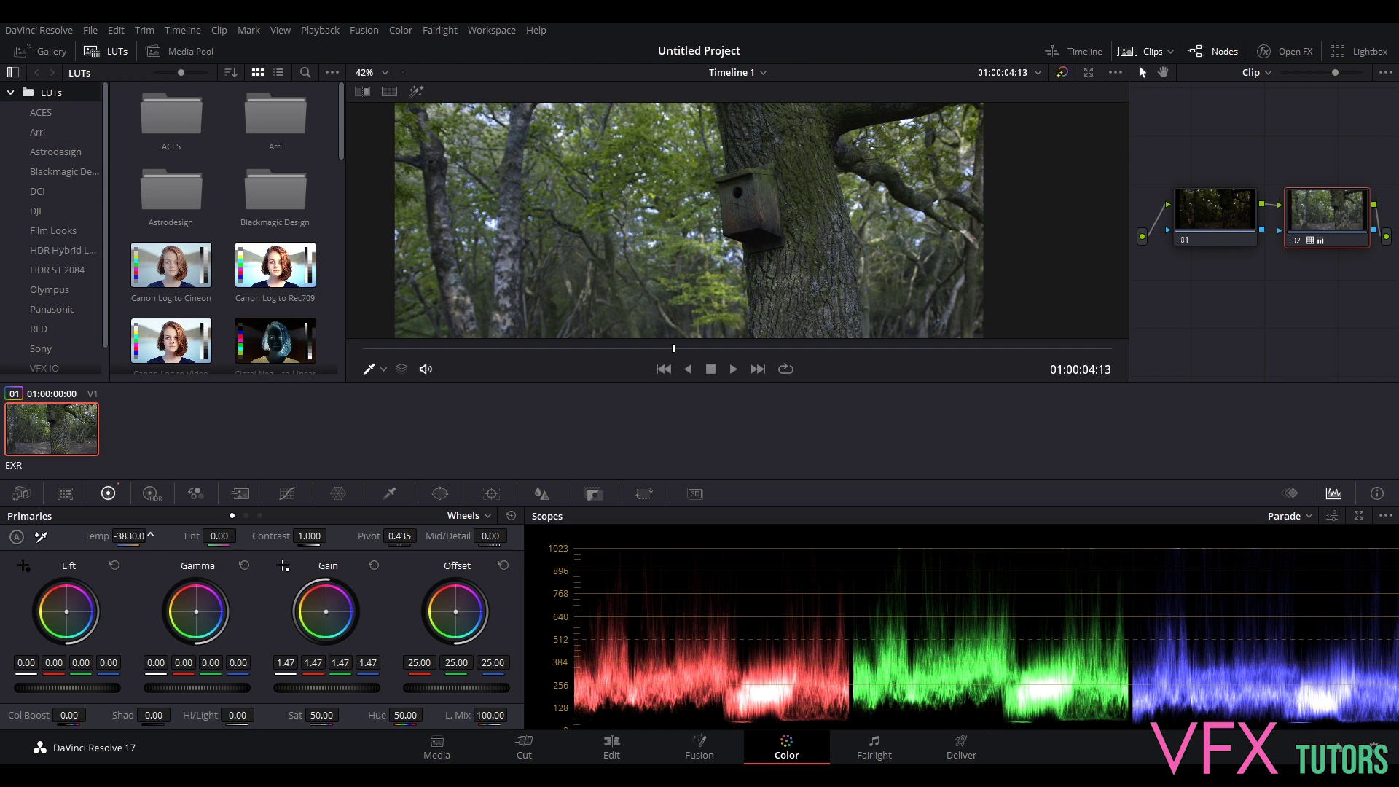
{"action": "left_click_drag", "start_coordinate": [150, 535], "coordinate": [175, 535]}
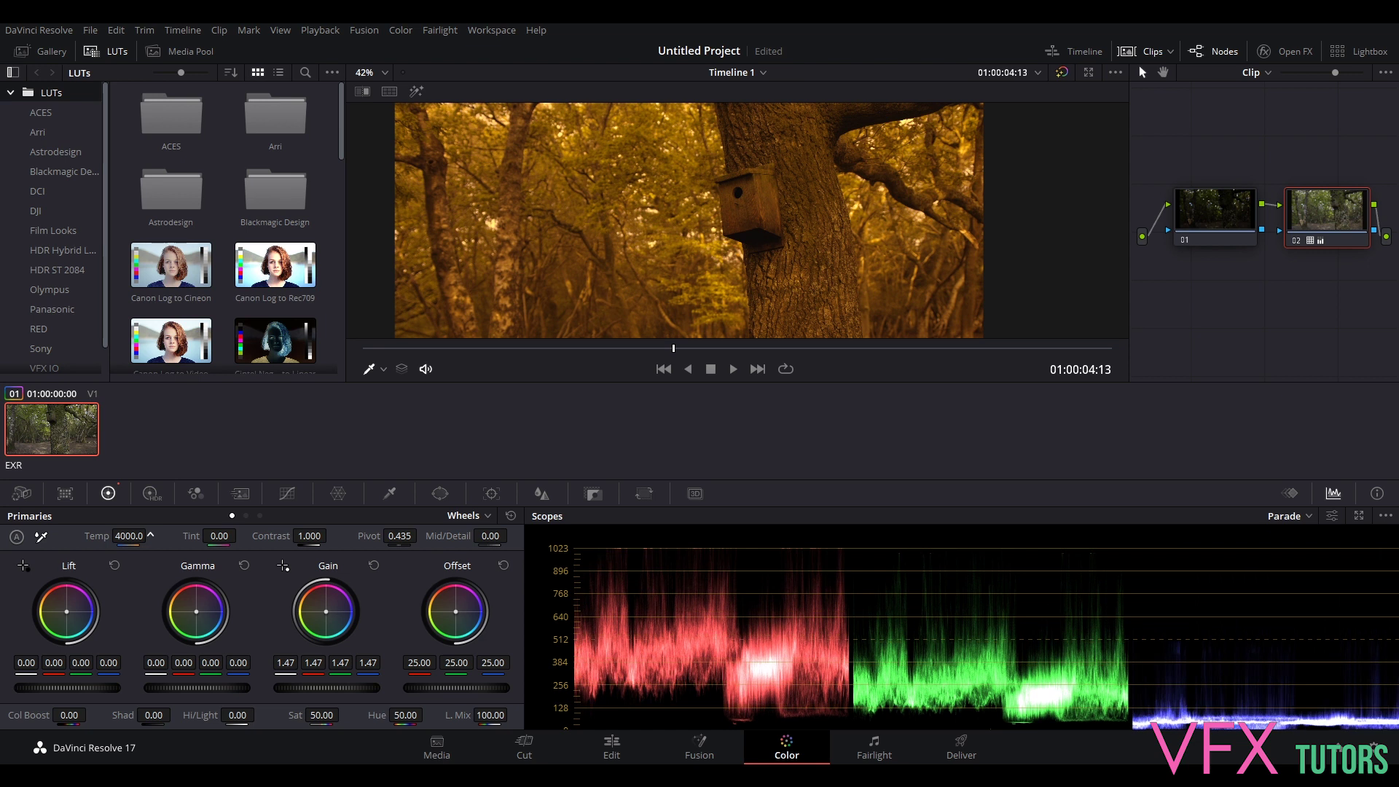
{"action": "left_click_drag", "start_coordinate": [150, 536], "coordinate": [150, 536]}
{"action": "scroll", "coordinate": [807, 210], "scroll_direction": "down", "scroll_amount": 5}
{"action": "scroll", "coordinate": [807, 210], "scroll_direction": "up", "scroll_amount": 3}
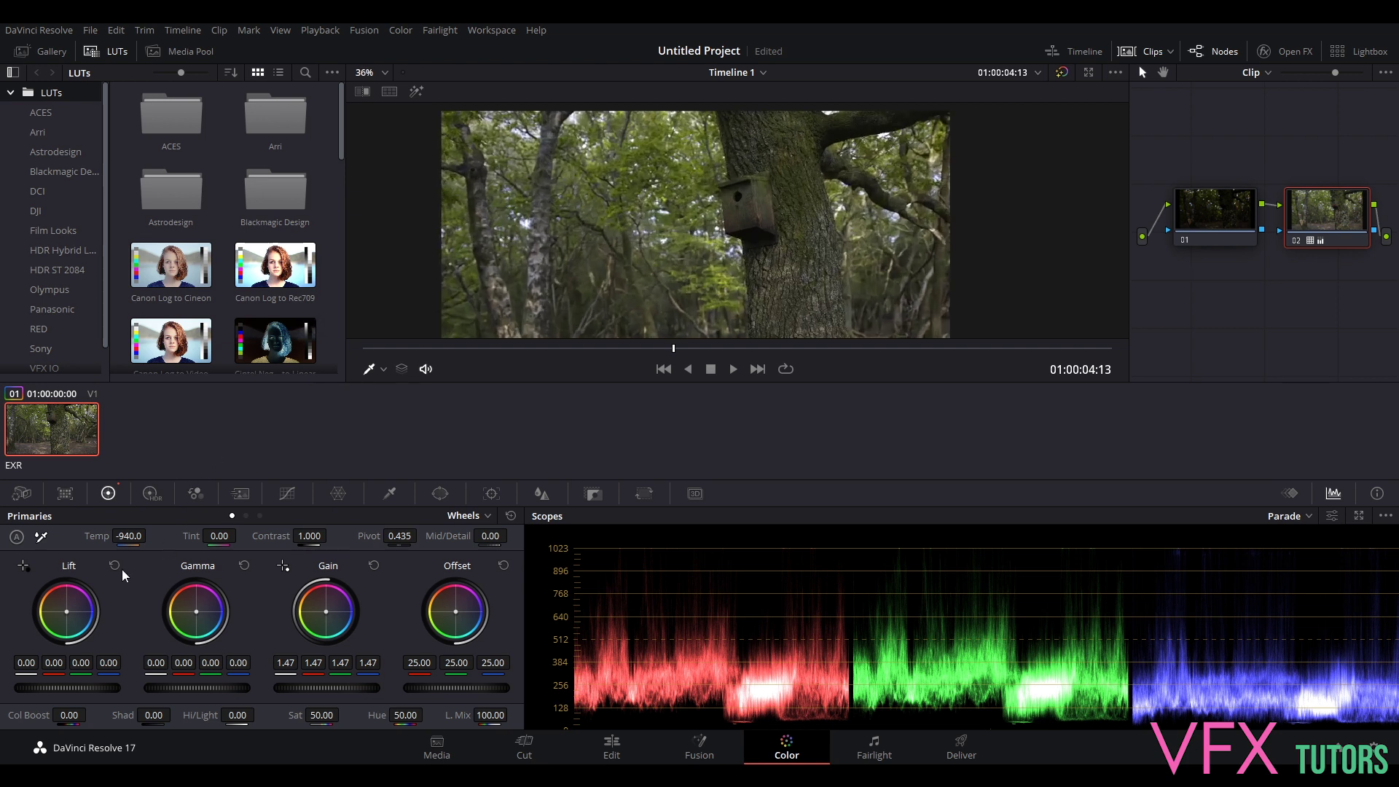
{"action": "left_click_drag", "start_coordinate": [150, 536], "coordinate": [114, 536]}
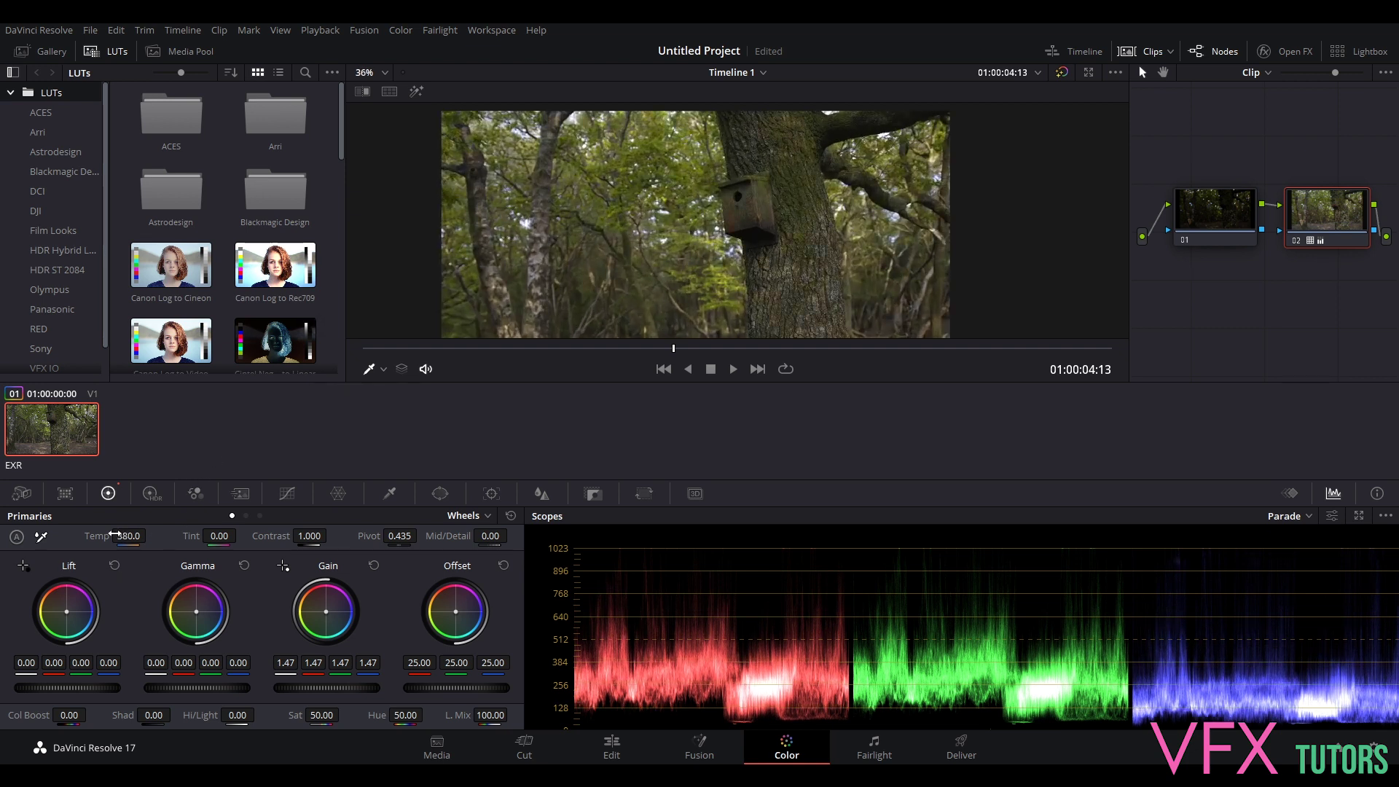
{"action": "left_click", "coordinate": [511, 516]}
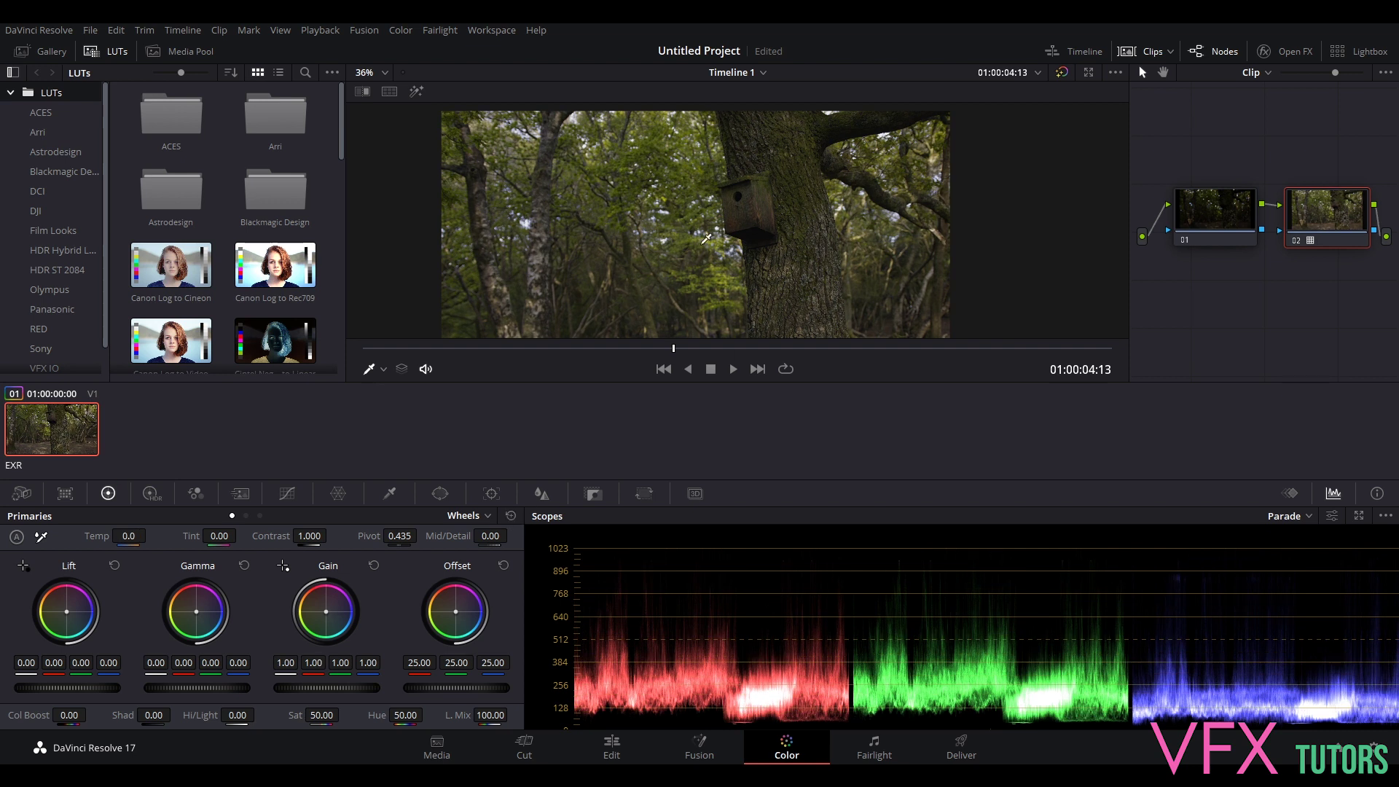
Step: Cool node 02 to a temperature of about -3660 and lower its Gain to about 0.71
{"action": "left_click_drag", "start_coordinate": [125, 536], "coordinate": [43, 536]}
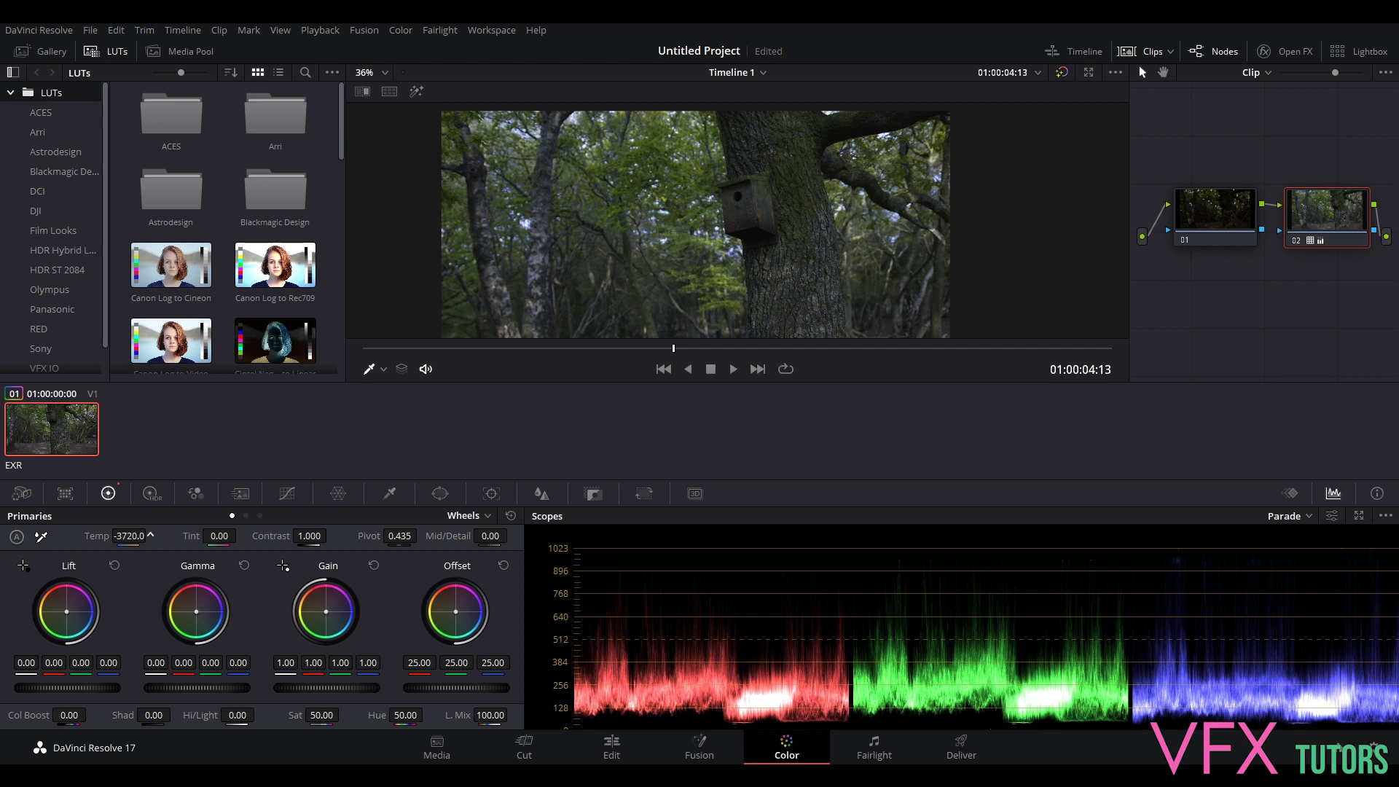
{"action": "scroll", "coordinate": [540, 225], "scroll_direction": "down", "scroll_amount": 5}
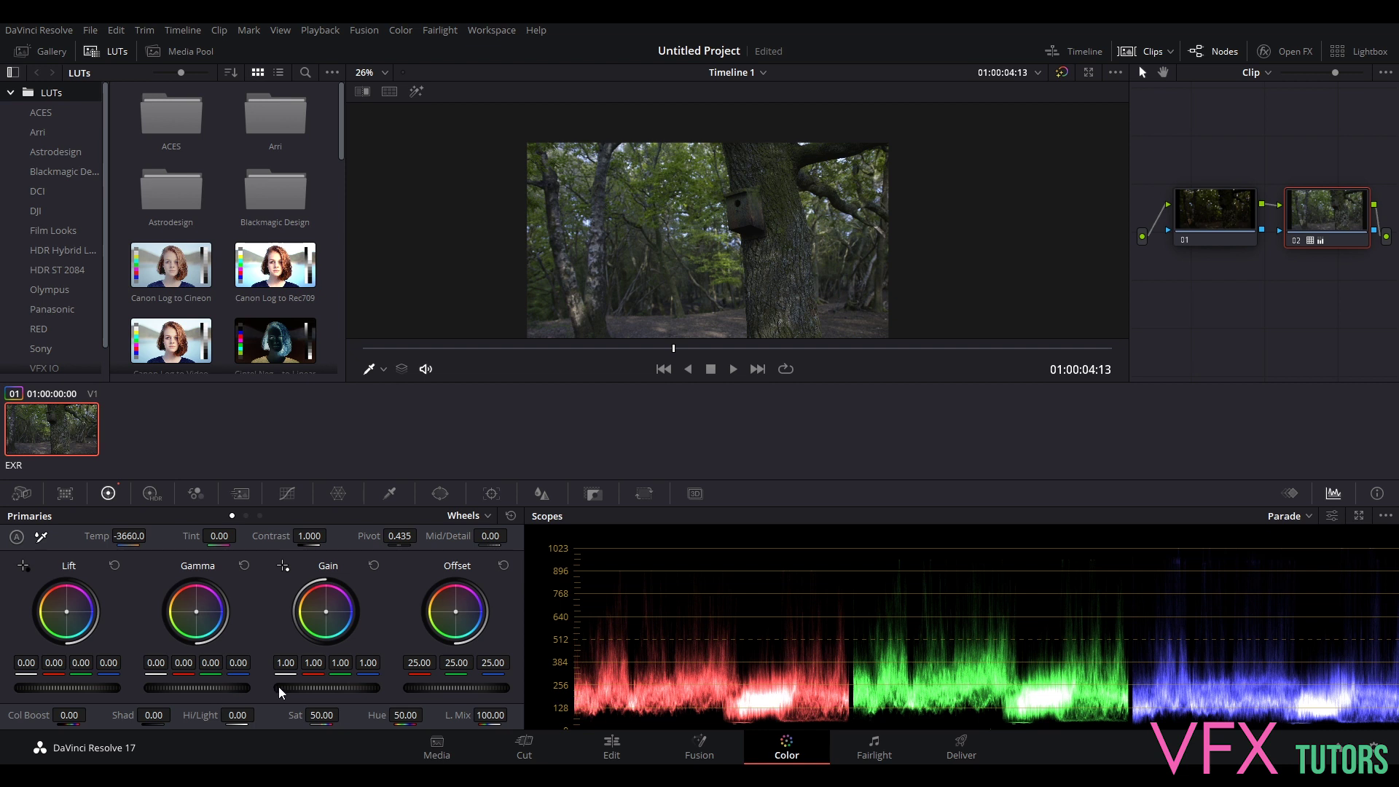
{"action": "left_click_drag", "start_coordinate": [339, 687], "coordinate": [291, 687]}
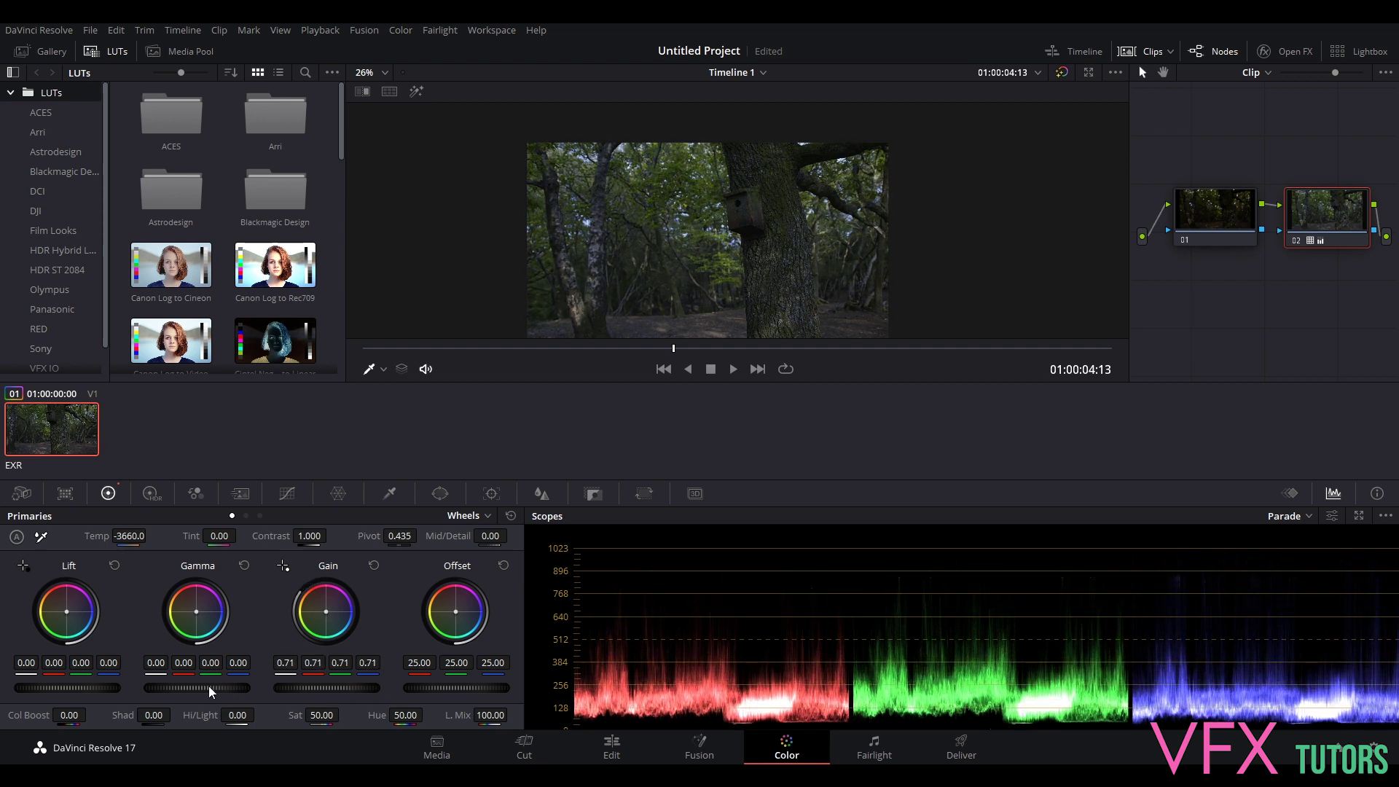
Step: Try an HDR Light exposure of -2.83 and a Global X balance of -0.06 on node 02, resetting each wheel
{"action": "left_click", "coordinate": [151, 493]}
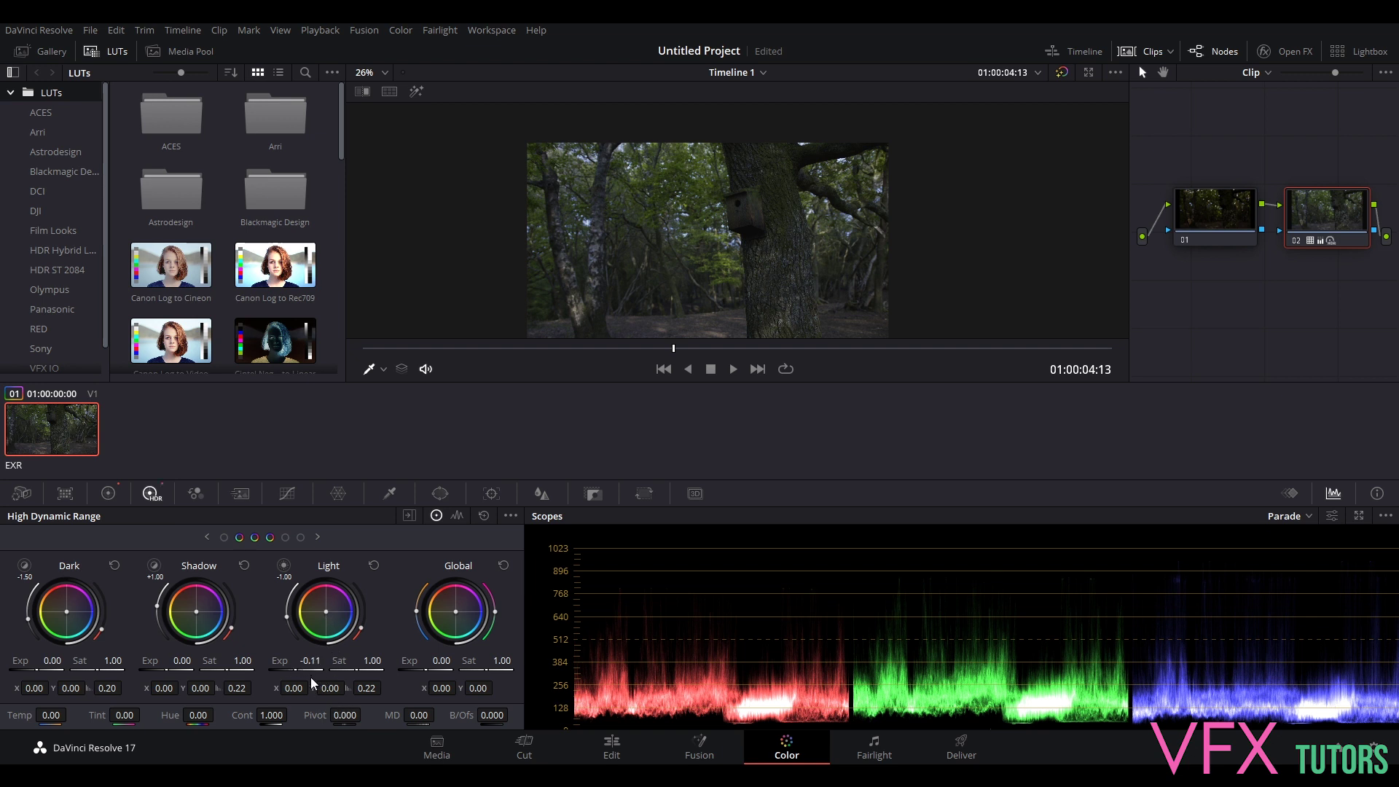
{"action": "left_click_drag", "start_coordinate": [360, 629], "coordinate": [425, 628]}
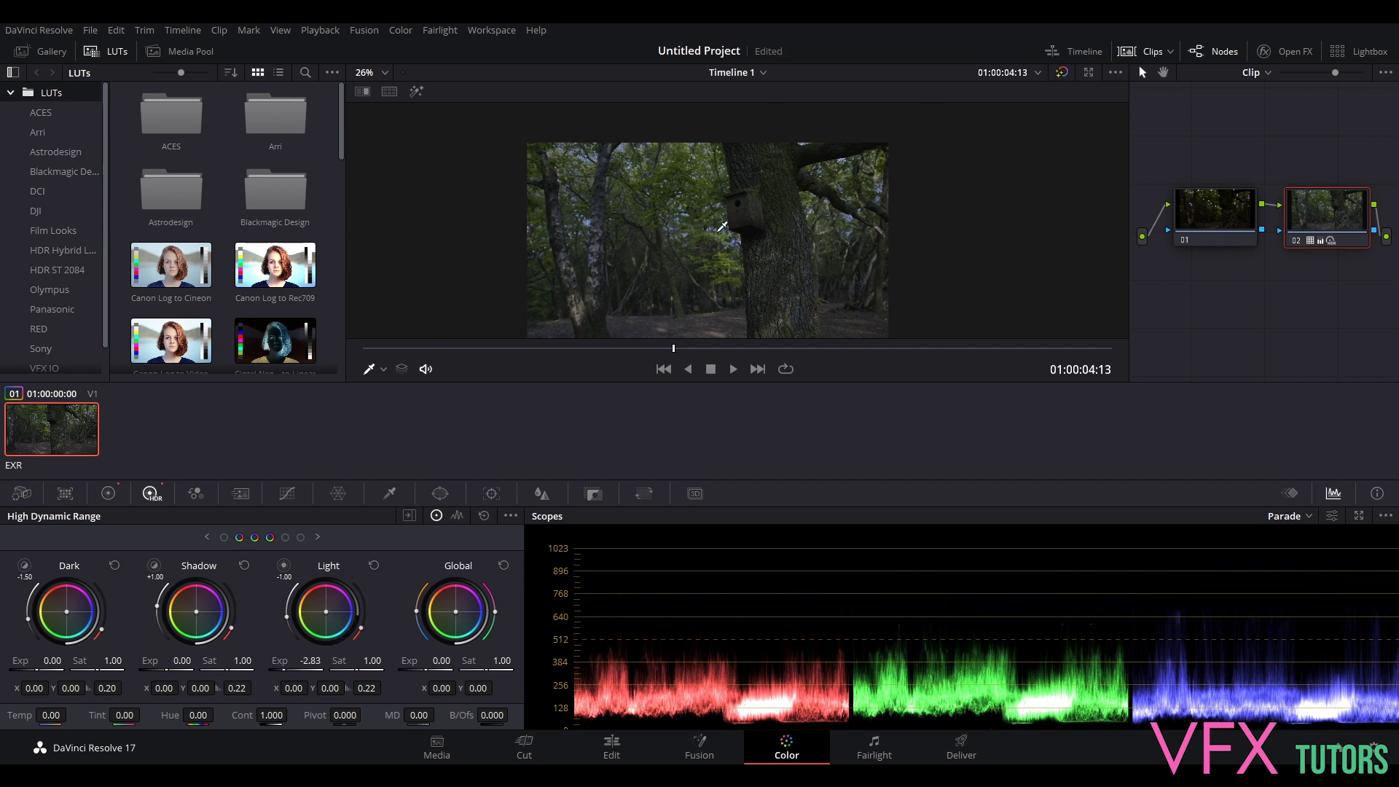
{"action": "left_click", "coordinate": [374, 565]}
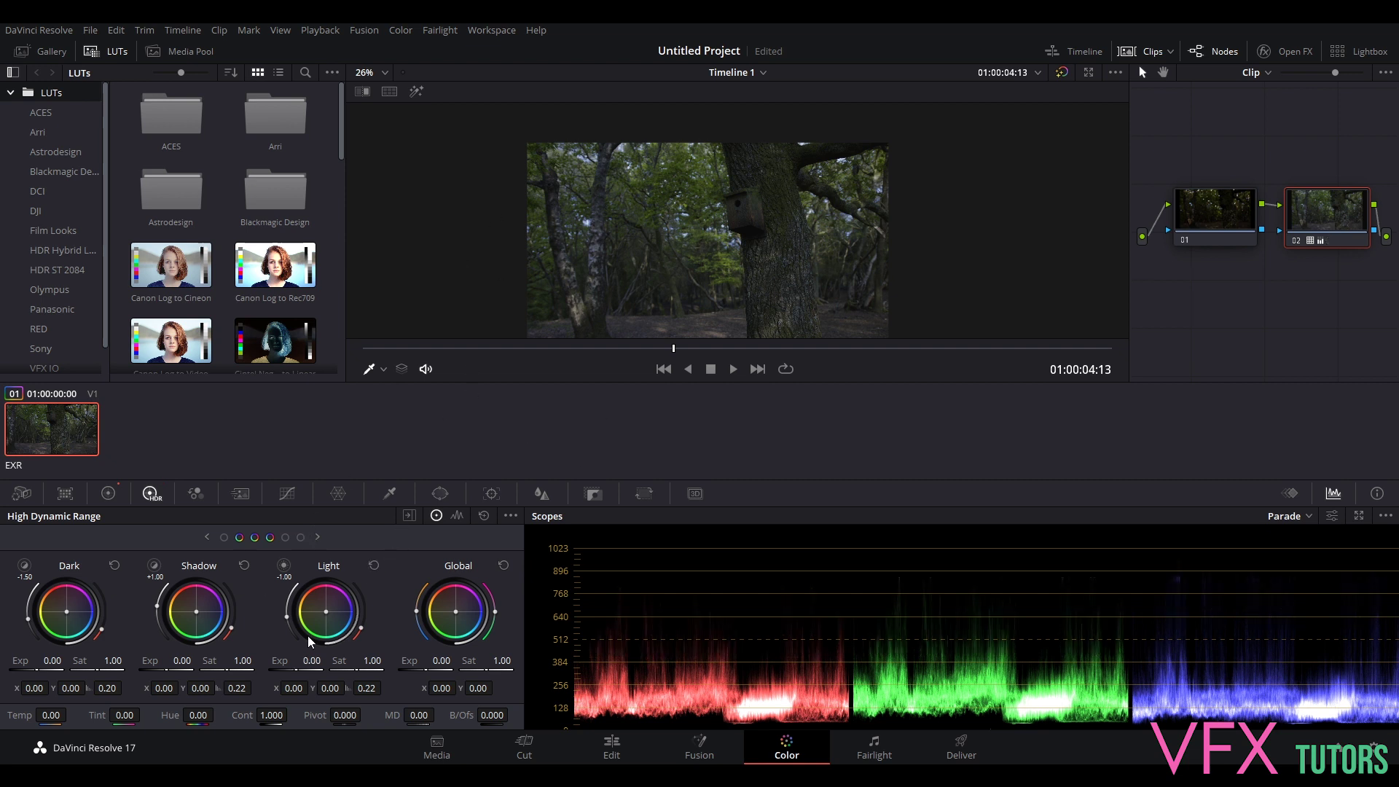
{"action": "left_click_drag", "start_coordinate": [457, 612], "coordinate": [452, 613]}
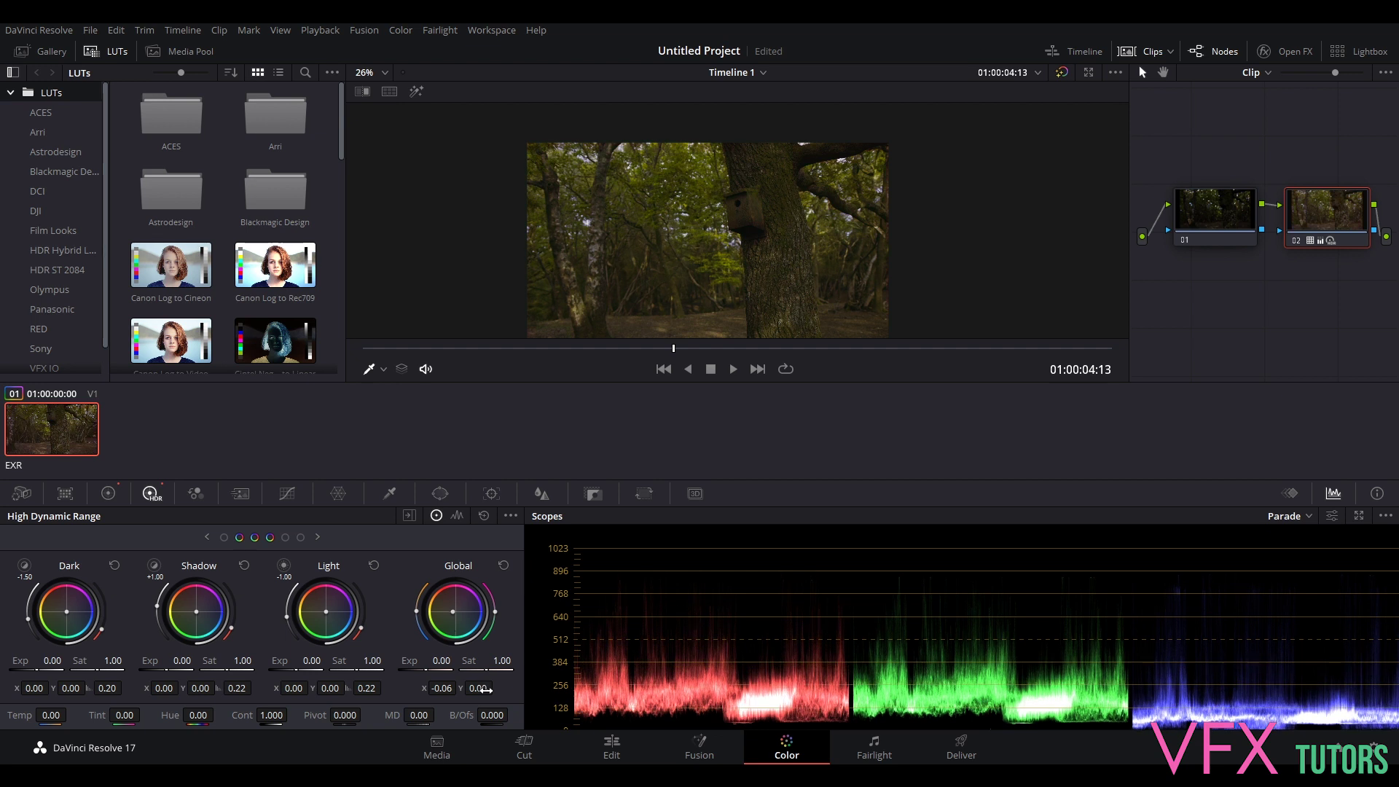
{"action": "left_click", "coordinate": [503, 566]}
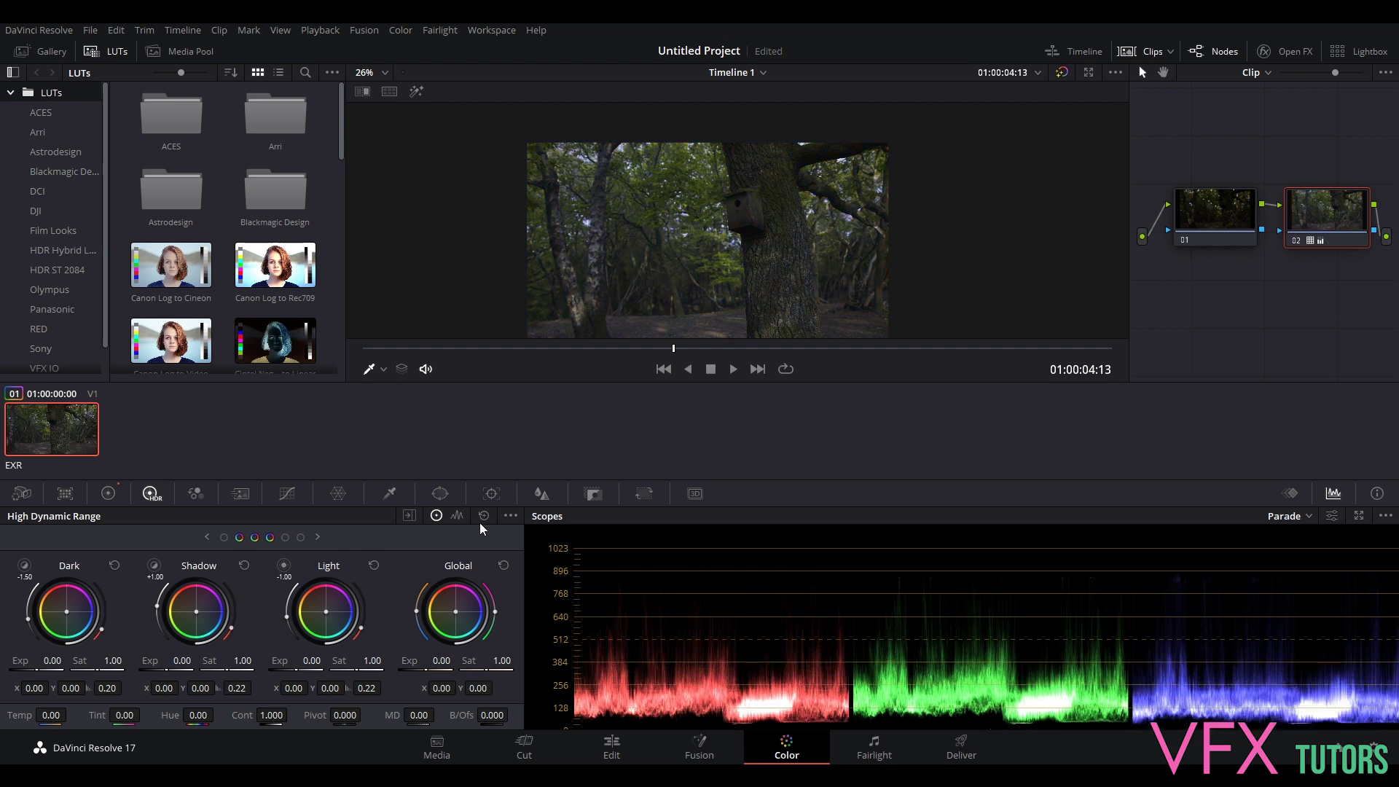
Step: Reset node 02's primary Gain, try a temperature of 4000, and reset all primary adjustments
{"action": "left_click", "coordinate": [109, 496]}
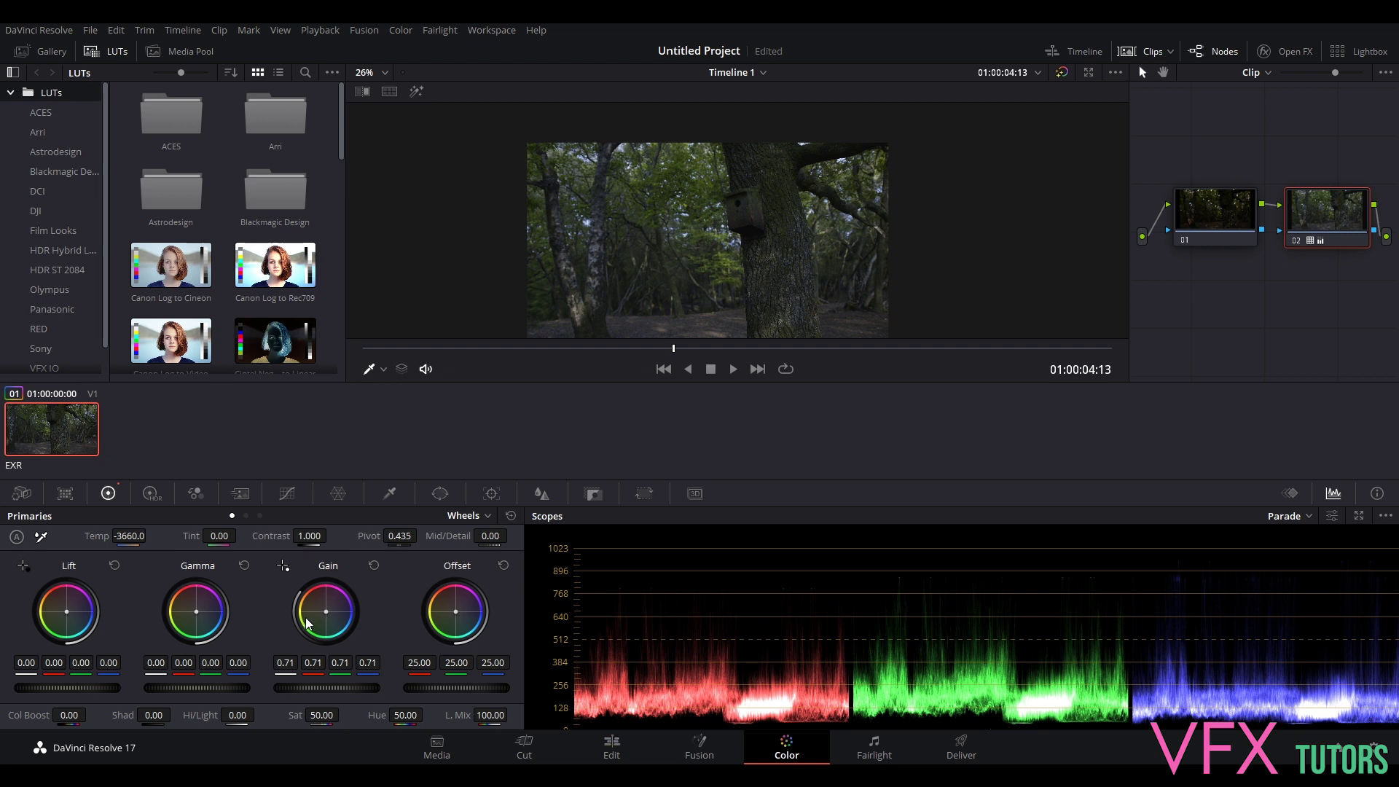
{"action": "left_click", "coordinate": [376, 567]}
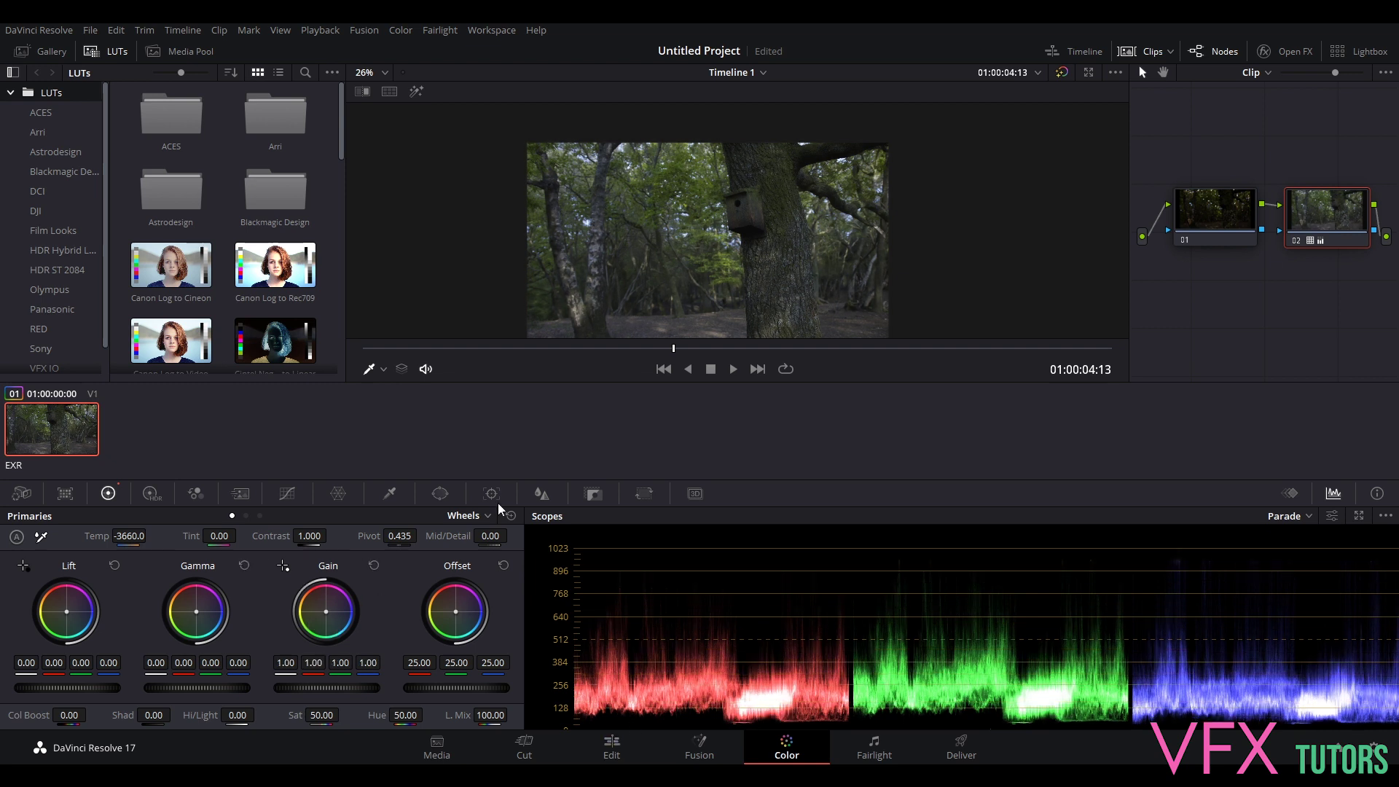
{"action": "double_click", "coordinate": [113, 533]}
{"action": "left_click_drag", "start_coordinate": [113, 533], "coordinate": [129, 534]}
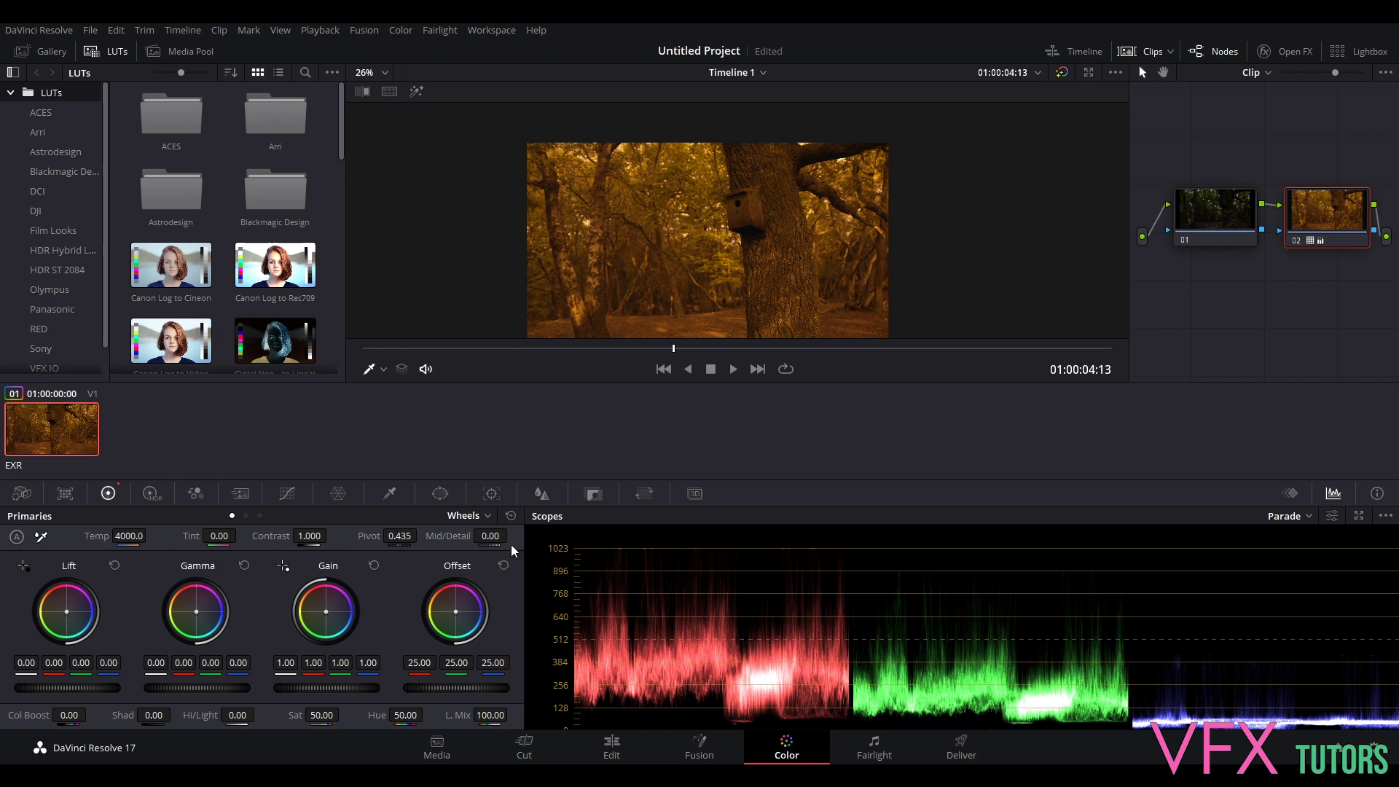
{"action": "left_click", "coordinate": [510, 515]}
Step: Try a temperature of about -2040 on node 02, inspect the birdhouse image, and reset the primaries
{"action": "left_click_drag", "start_coordinate": [138, 534], "coordinate": [150, 536]}
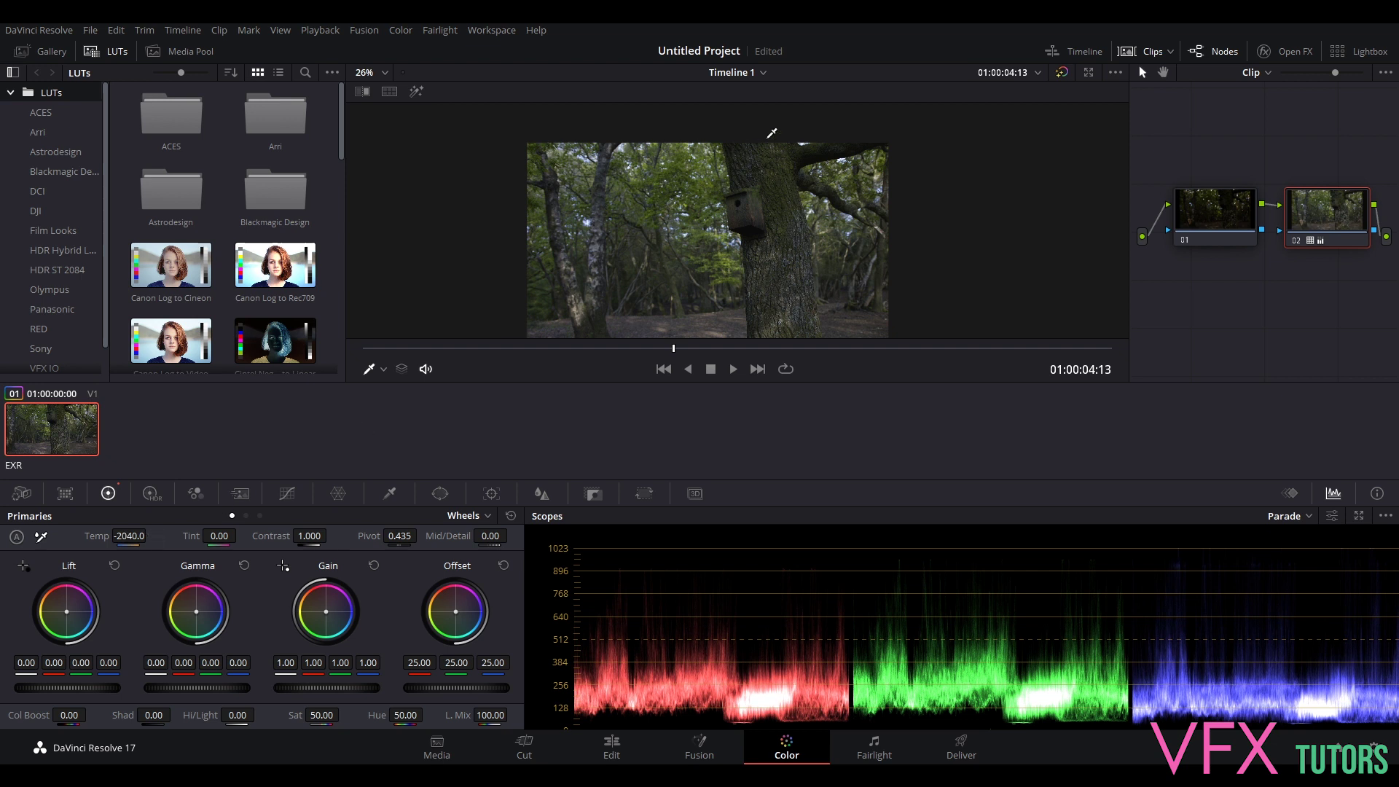
{"action": "scroll", "coordinate": [750, 228], "scroll_direction": "down", "scroll_amount": 1}
{"action": "scroll", "coordinate": [802, 211], "scroll_direction": "up", "scroll_amount": 4}
{"action": "scroll", "coordinate": [856, 199], "scroll_direction": "down", "scroll_amount": 2}
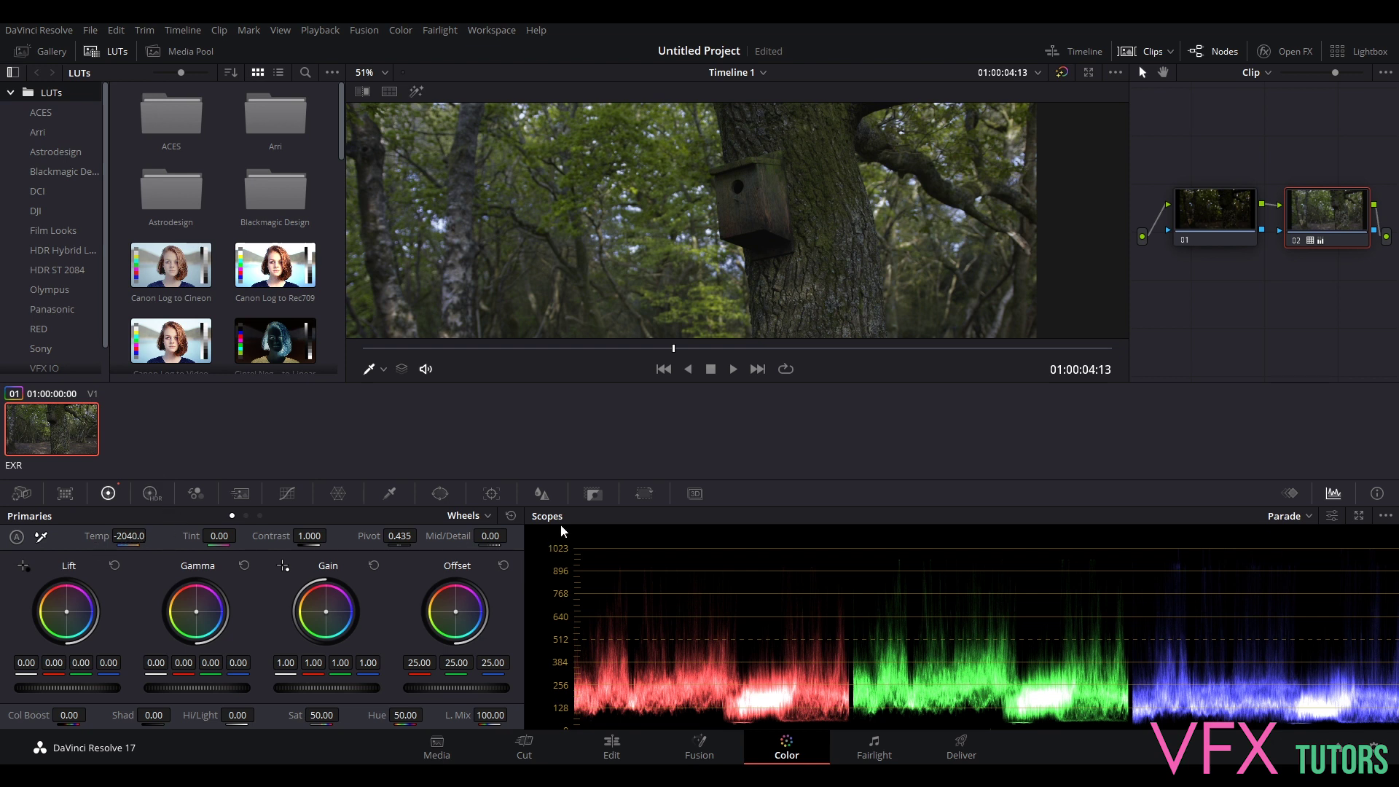
{"action": "left_click", "coordinate": [511, 516]}
Step: Try a temperature of about -940 with a contrast of 1.026 on node 02, and reset the primaries
{"action": "scroll", "coordinate": [855, 267], "scroll_direction": "up", "scroll_amount": 2}
{"action": "left_click_drag", "start_coordinate": [855, 268], "coordinate": [692, 292]}
{"action": "left_click_drag", "start_coordinate": [128, 537], "coordinate": [61, 537]}
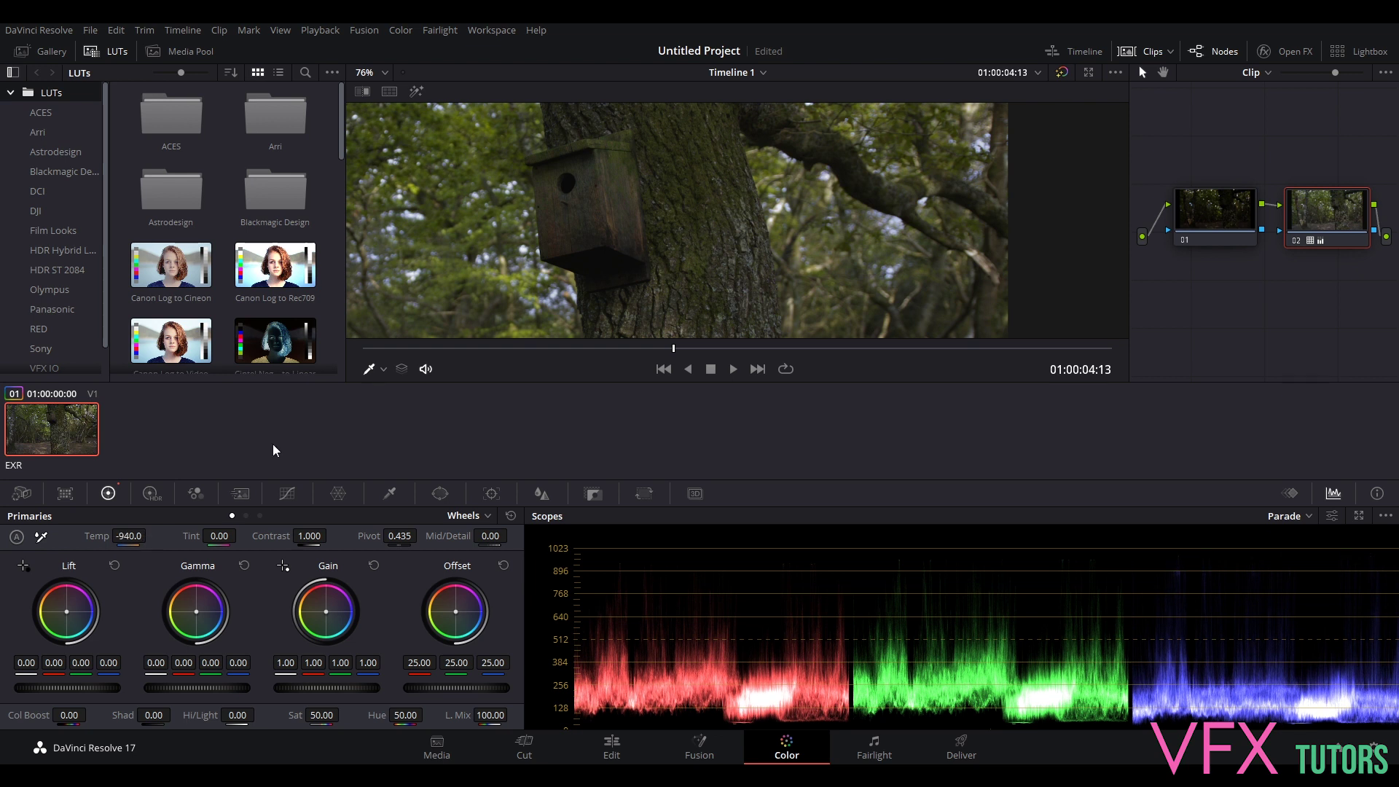
{"action": "scroll", "coordinate": [728, 233], "scroll_direction": "down", "scroll_amount": 5}
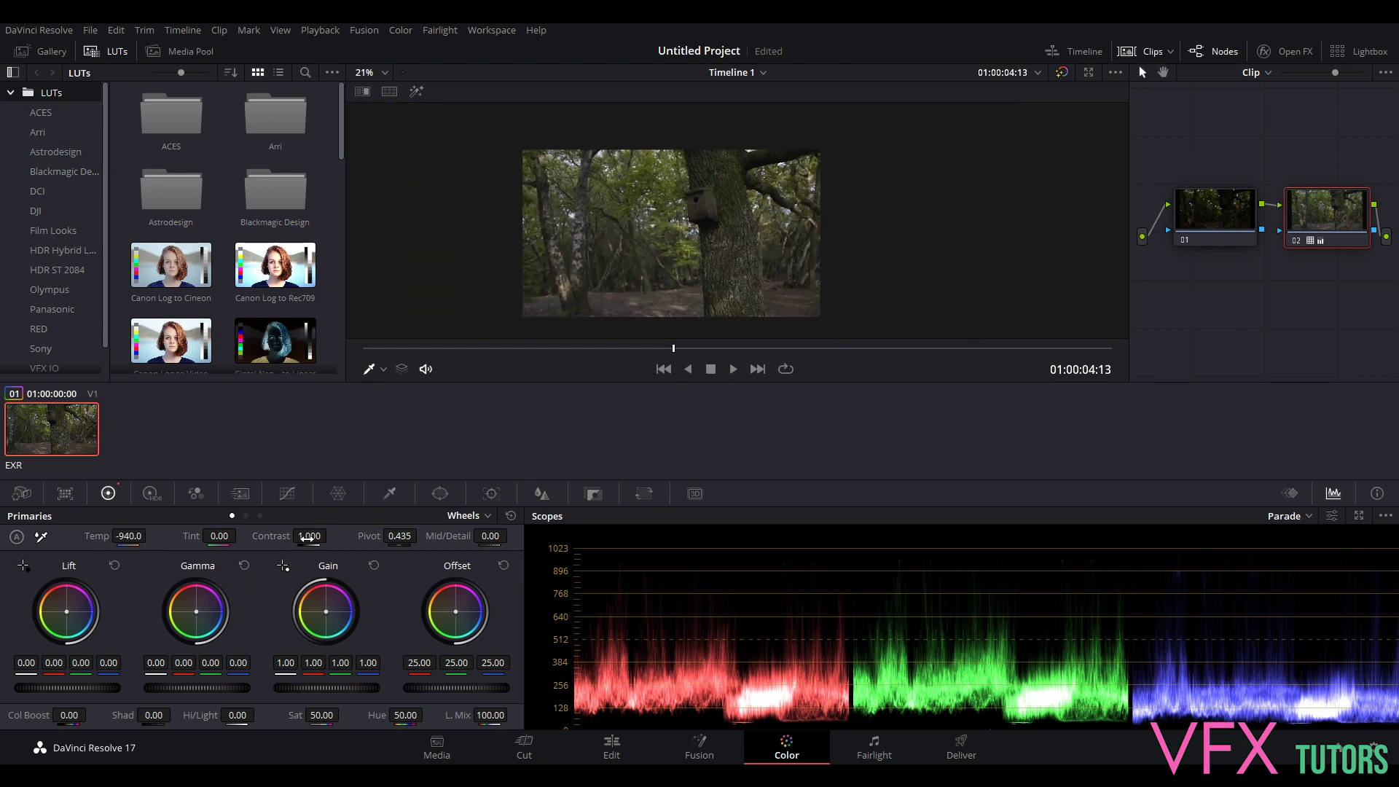
{"action": "left_click_drag", "start_coordinate": [309, 537], "coordinate": [321, 536]}
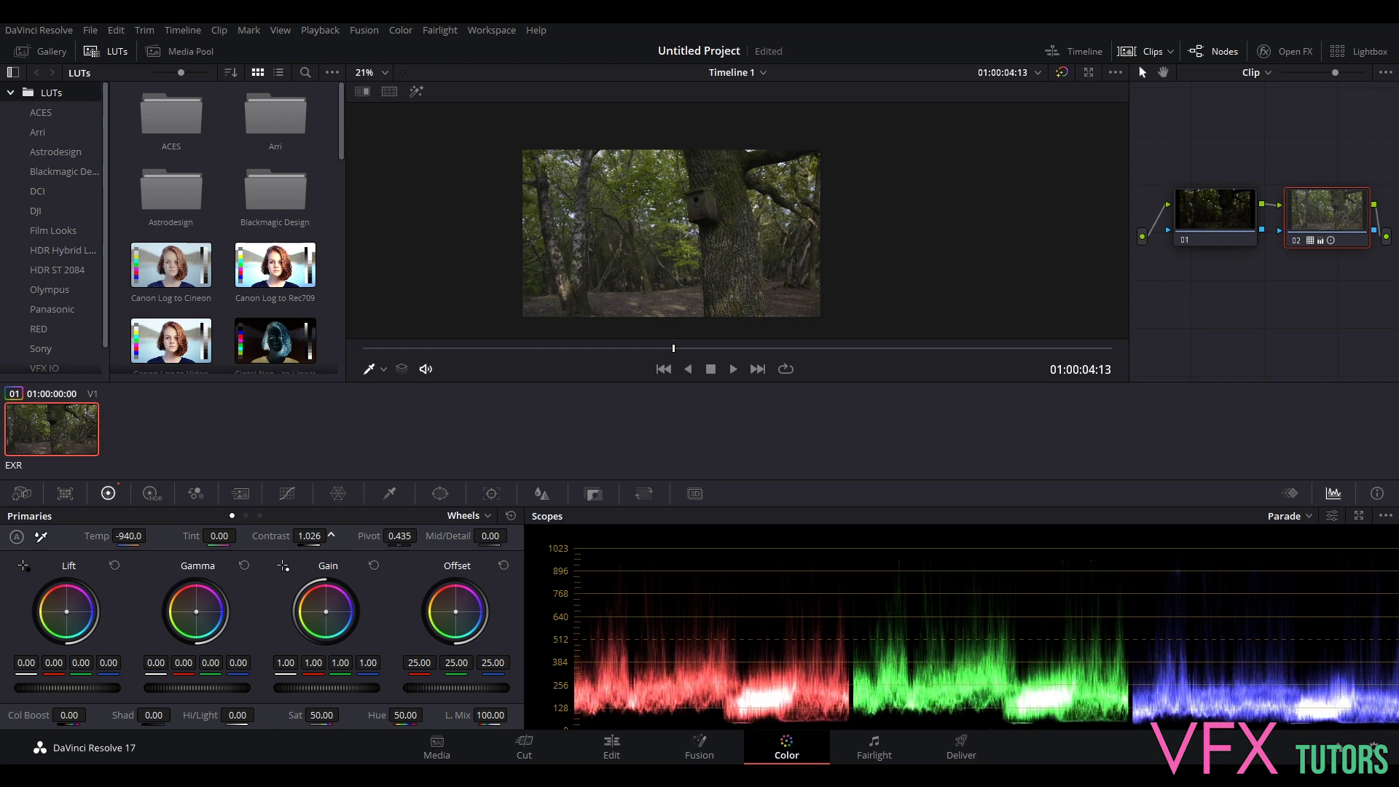
{"action": "left_click", "coordinate": [511, 517]}
Step: Raise node 02's primary Gain to about 1.25 and set its temperature to about -600
{"action": "left_click_drag", "start_coordinate": [128, 537], "coordinate": [117, 537]}
{"action": "left_click_drag", "start_coordinate": [322, 688], "coordinate": [356, 688]}
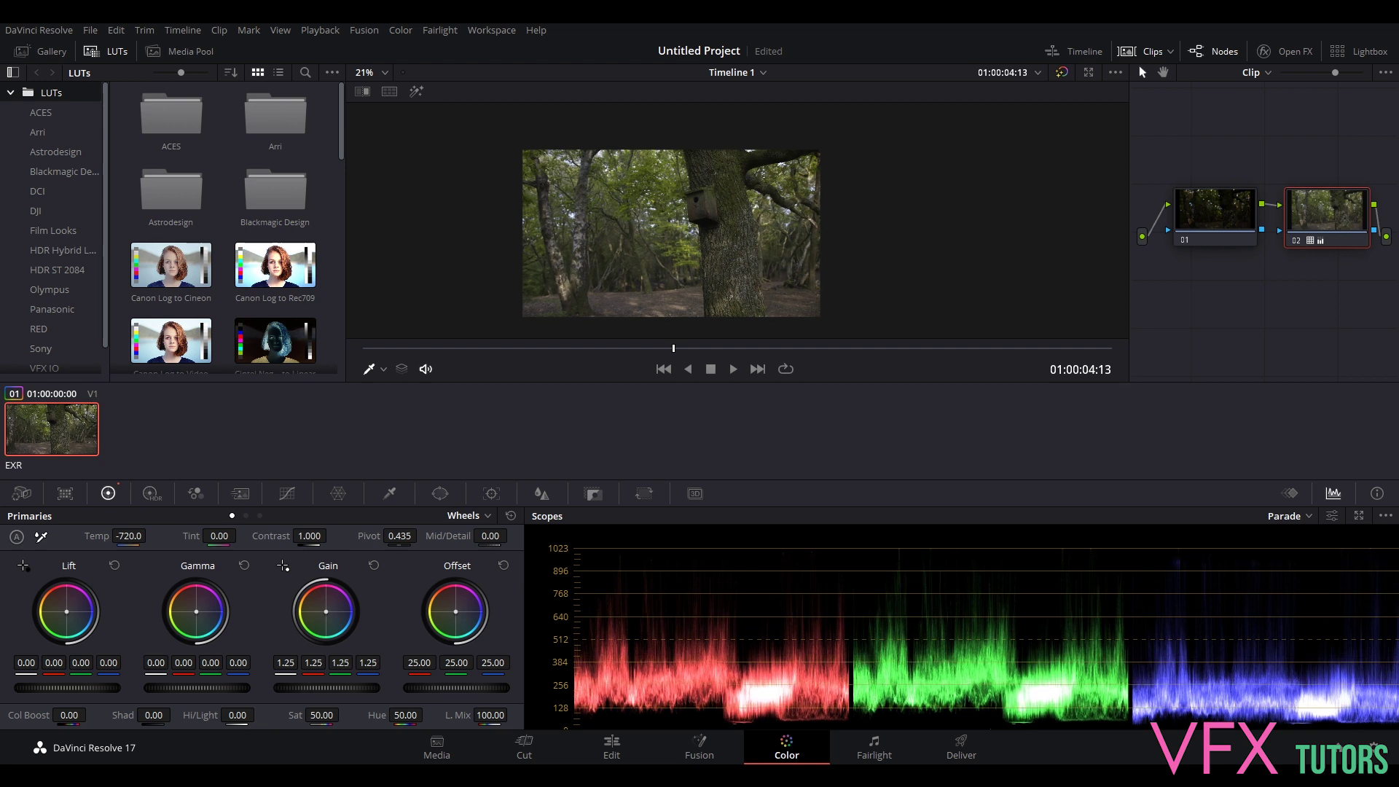
{"action": "scroll", "coordinate": [745, 269], "scroll_direction": "up", "scroll_amount": 6}
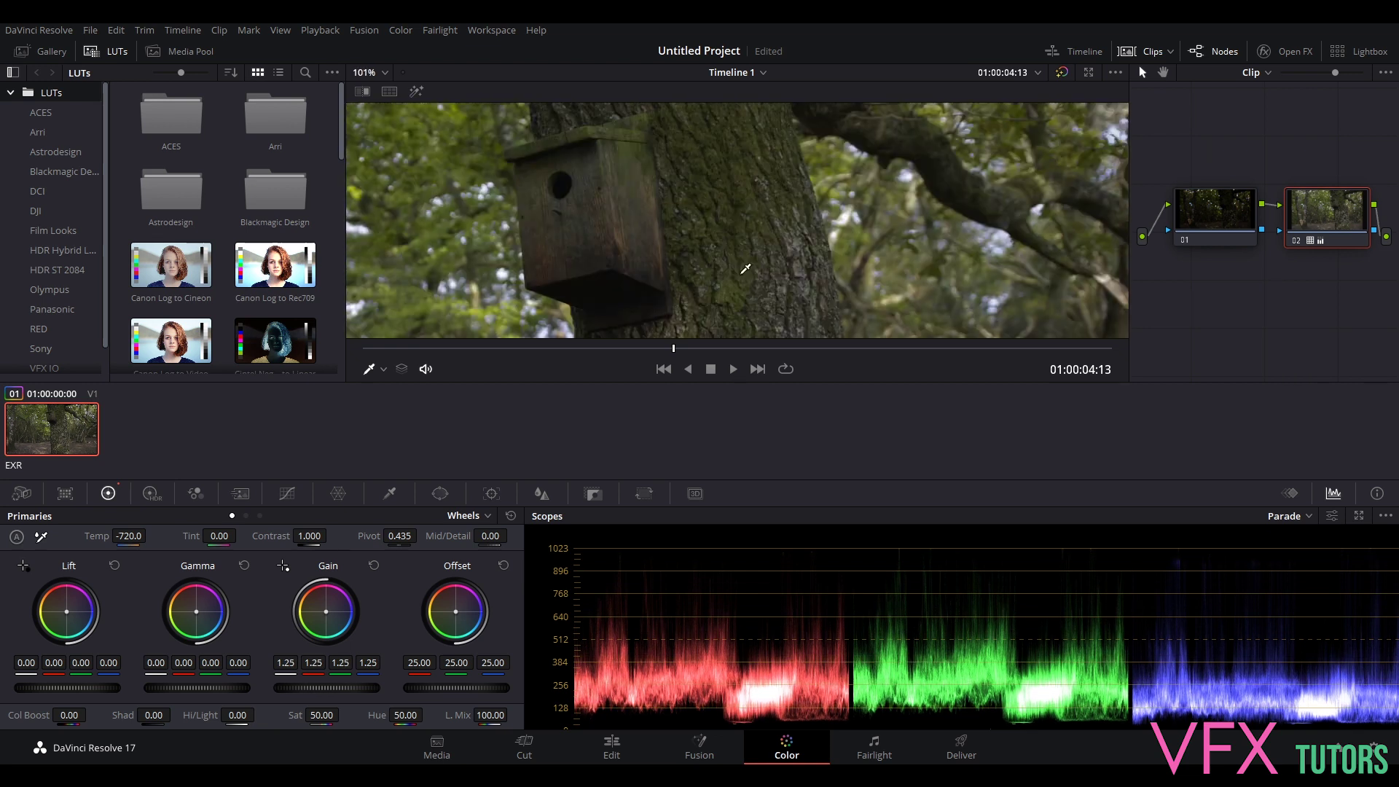
{"action": "left_click_drag", "start_coordinate": [745, 269], "coordinate": [765, 306]}
{"action": "mouse_move", "coordinate": [121, 536]}
{"action": "left_mouse_down"}
{"action": "mouse_move", "coordinate": [150, 536]}
{"action": "mouse_move", "coordinate": [117, 536]}
{"action": "left_mouse_up"}
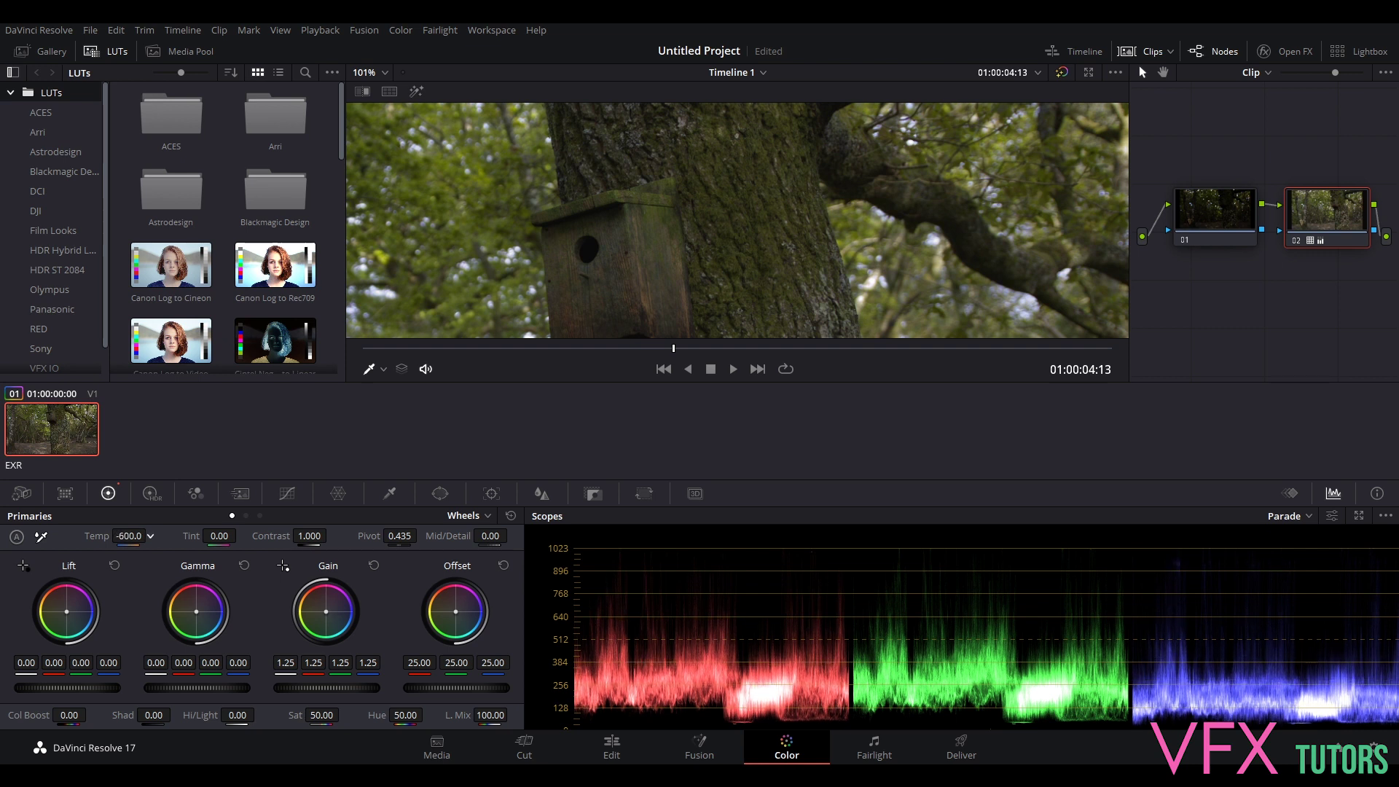
Step: Switch to the Deliver workspace and set the render filename to "BirdBox_FinalDelivery."
{"action": "scroll", "coordinate": [781, 229], "scroll_direction": "down", "scroll_amount": 5}
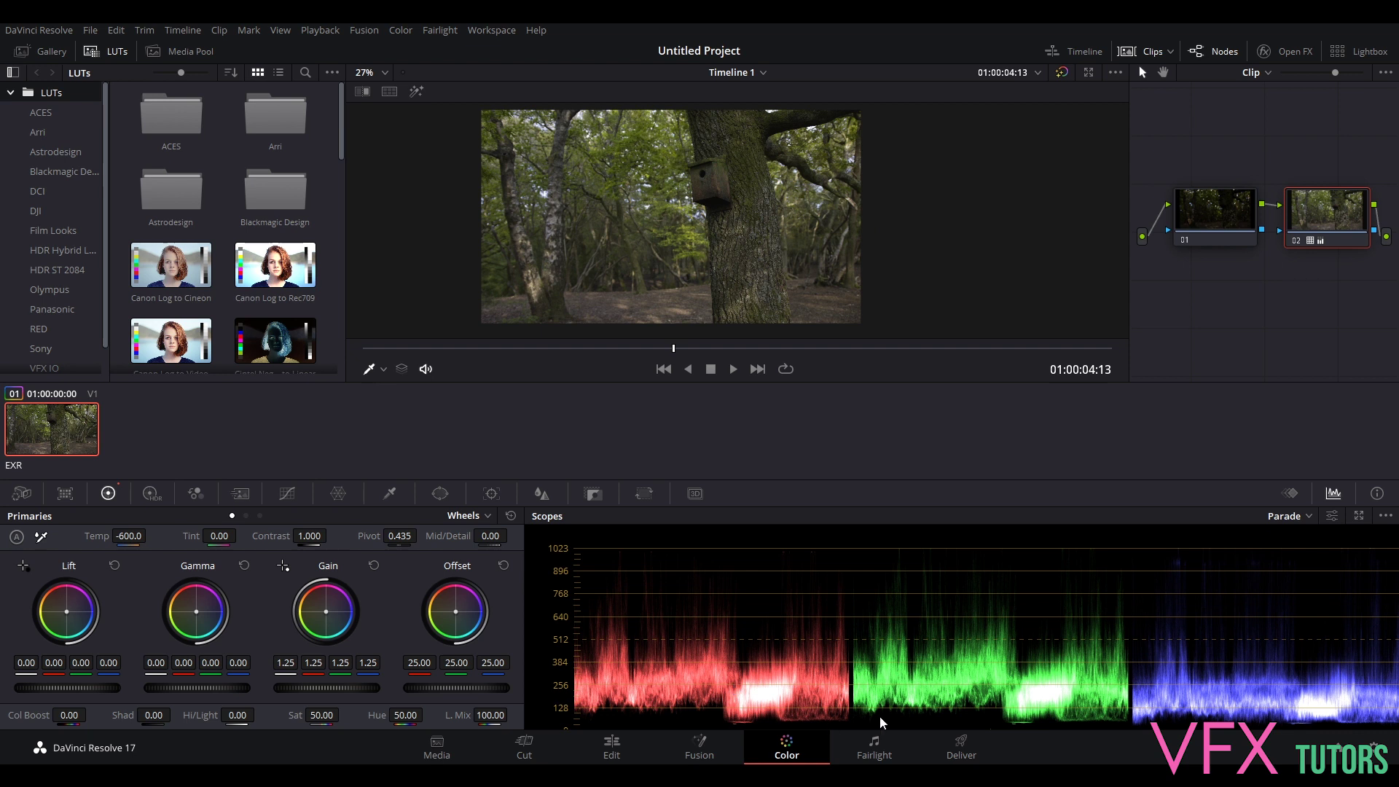
{"action": "left_click", "coordinate": [974, 749]}
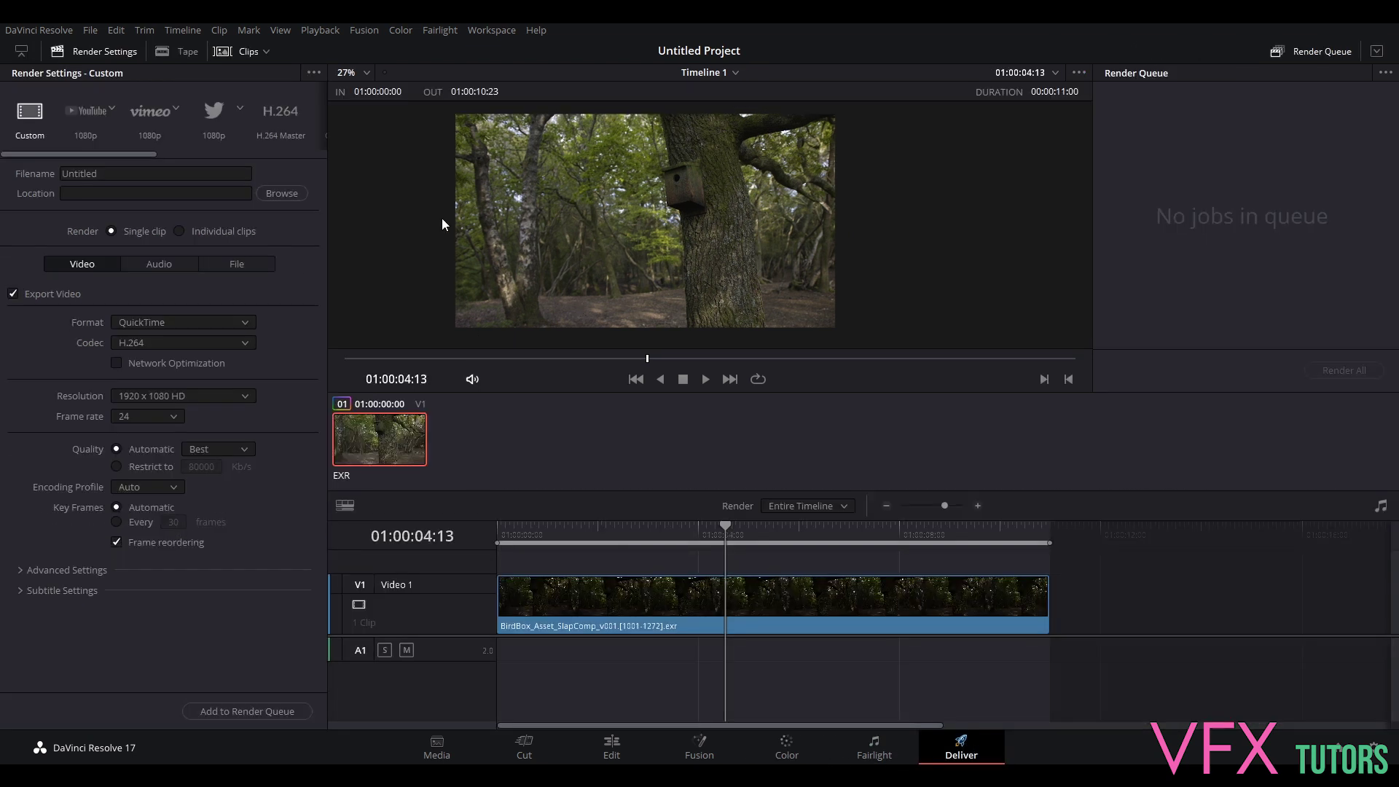
{"action": "left_click", "coordinate": [121, 172]}
{"action": "type", "text": "BirdBox"}
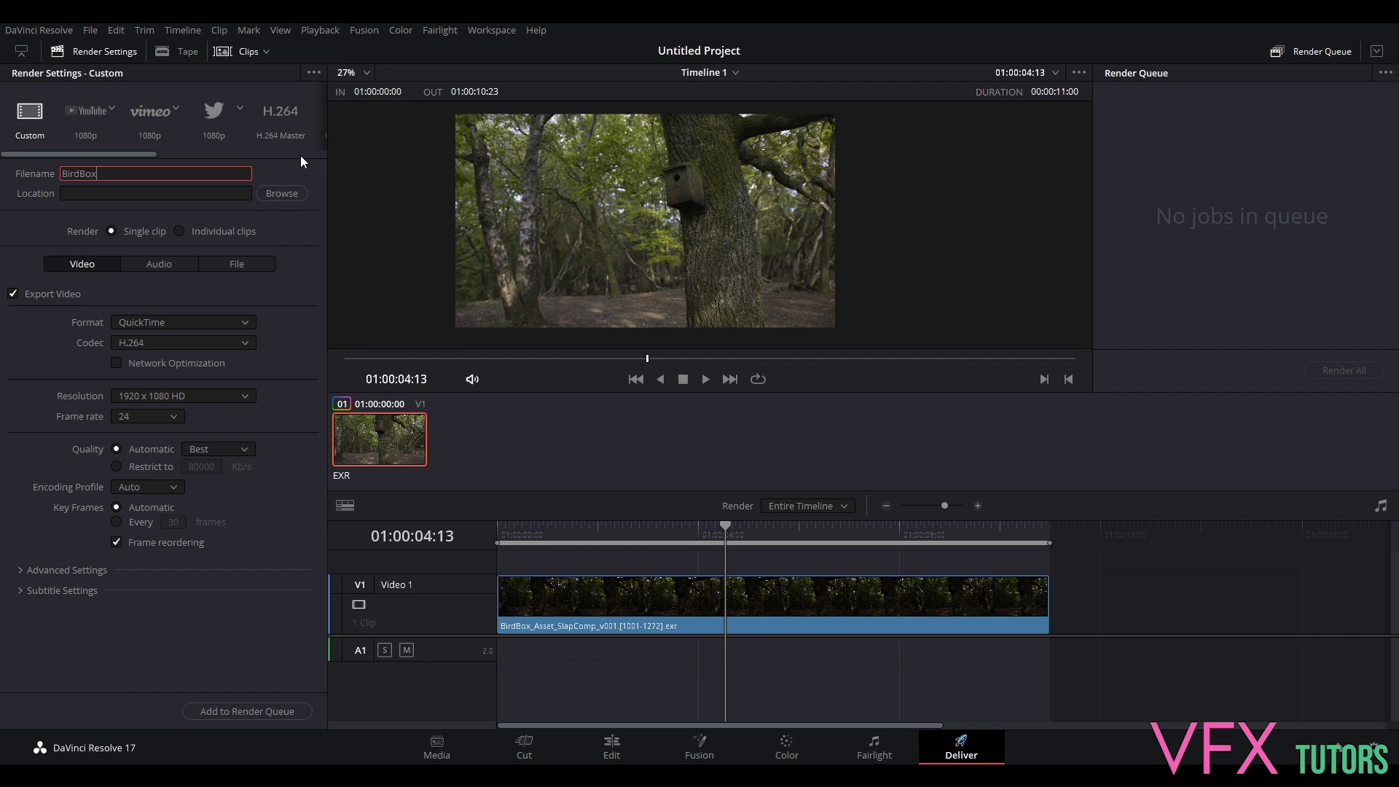
{"action": "type", "text": "_FinalDelivery."}
Step: Set the render location to the VFXtutors\VFXCoreSkills folder on New Volume (G:)
{"action": "left_click", "coordinate": [283, 193]}
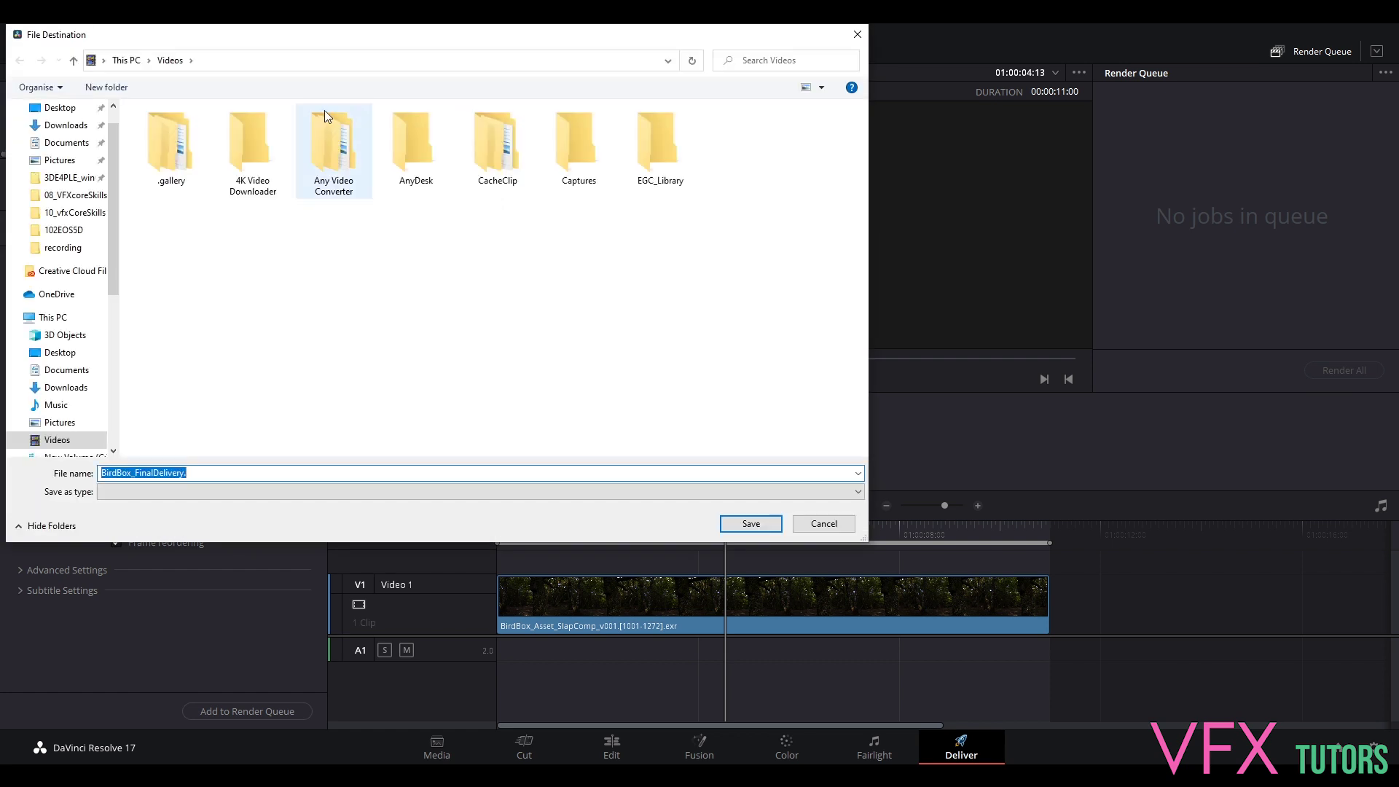
{"action": "left_click", "coordinate": [53, 318]}
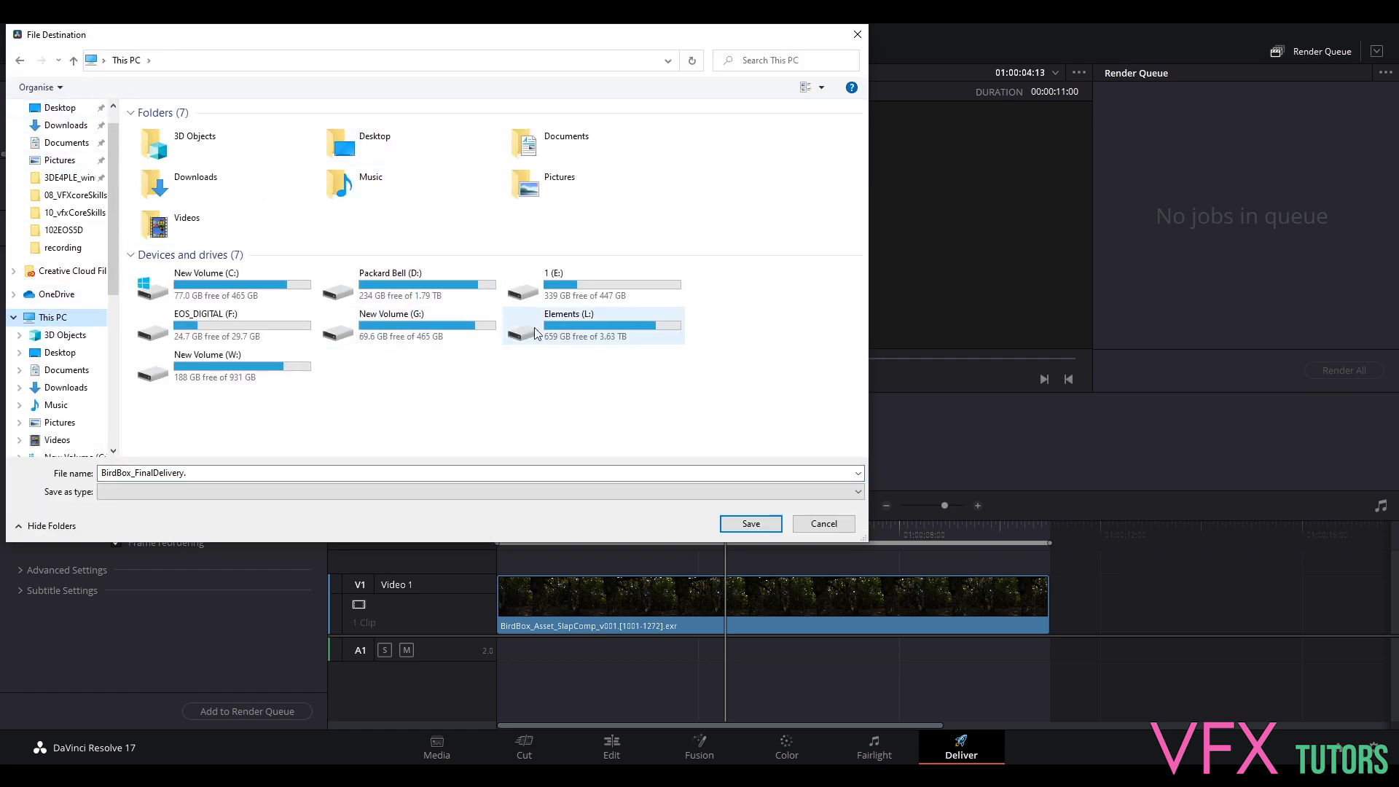
{"action": "double_click", "coordinate": [401, 317]}
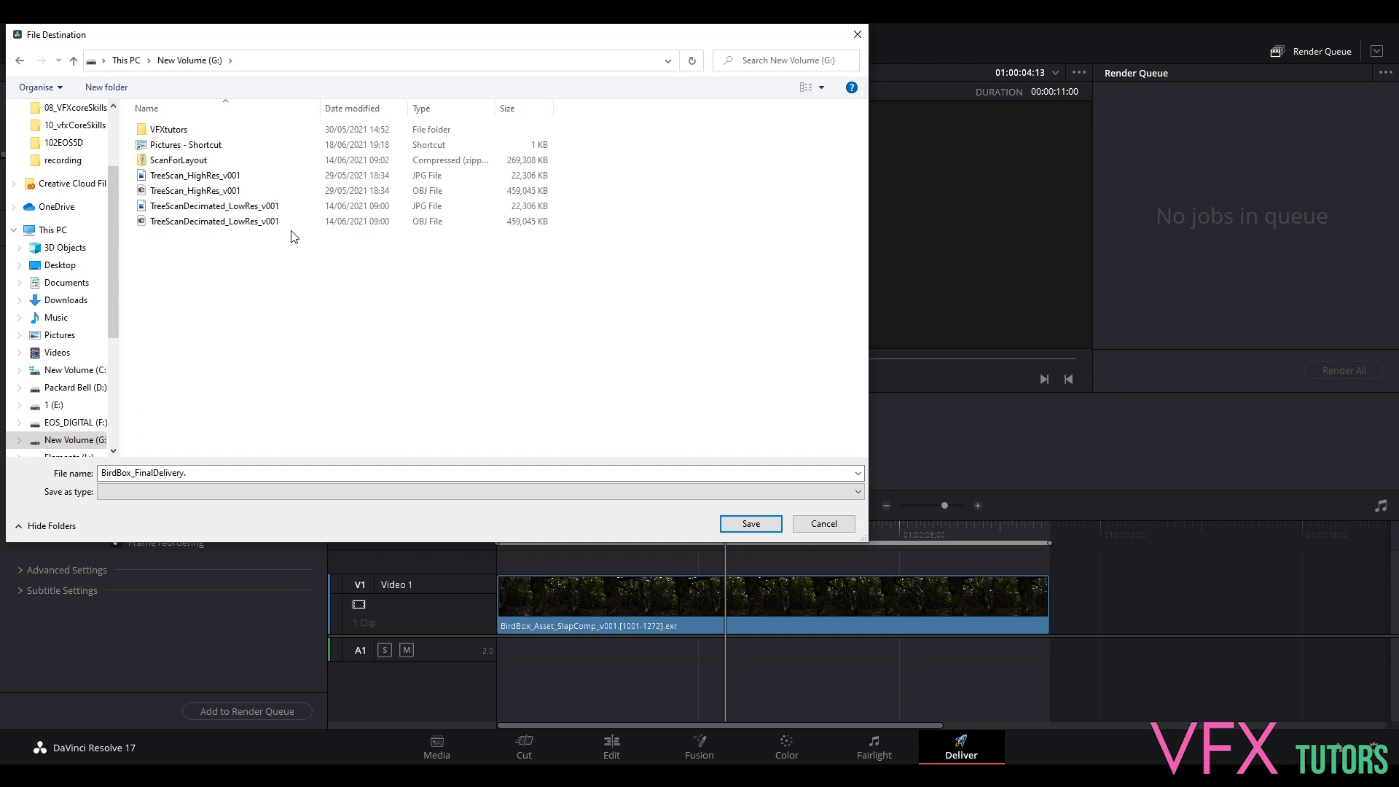
{"action": "double_click", "coordinate": [168, 129]}
{"action": "double_click", "coordinate": [175, 266]}
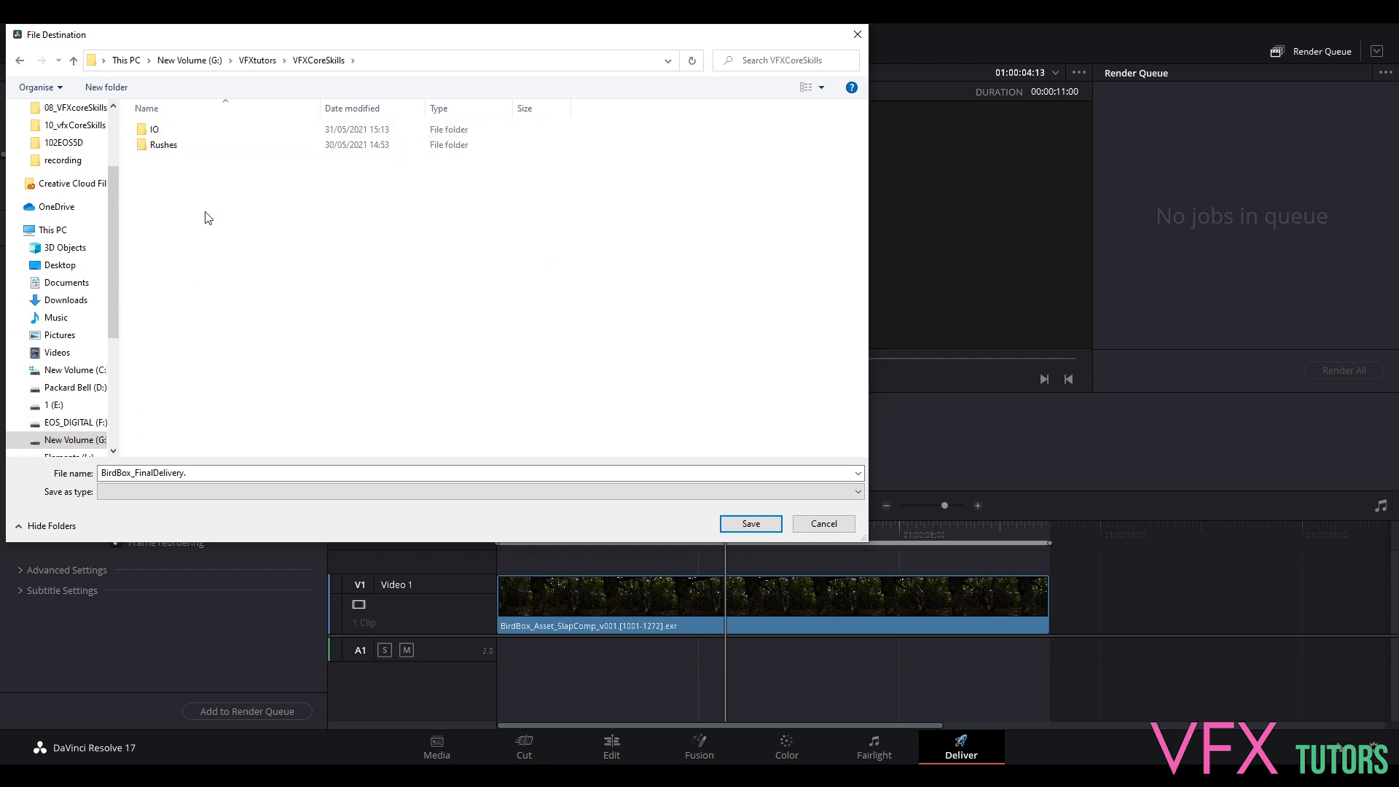
{"action": "left_click", "coordinate": [209, 494]}
{"action": "left_click", "coordinate": [729, 524]}
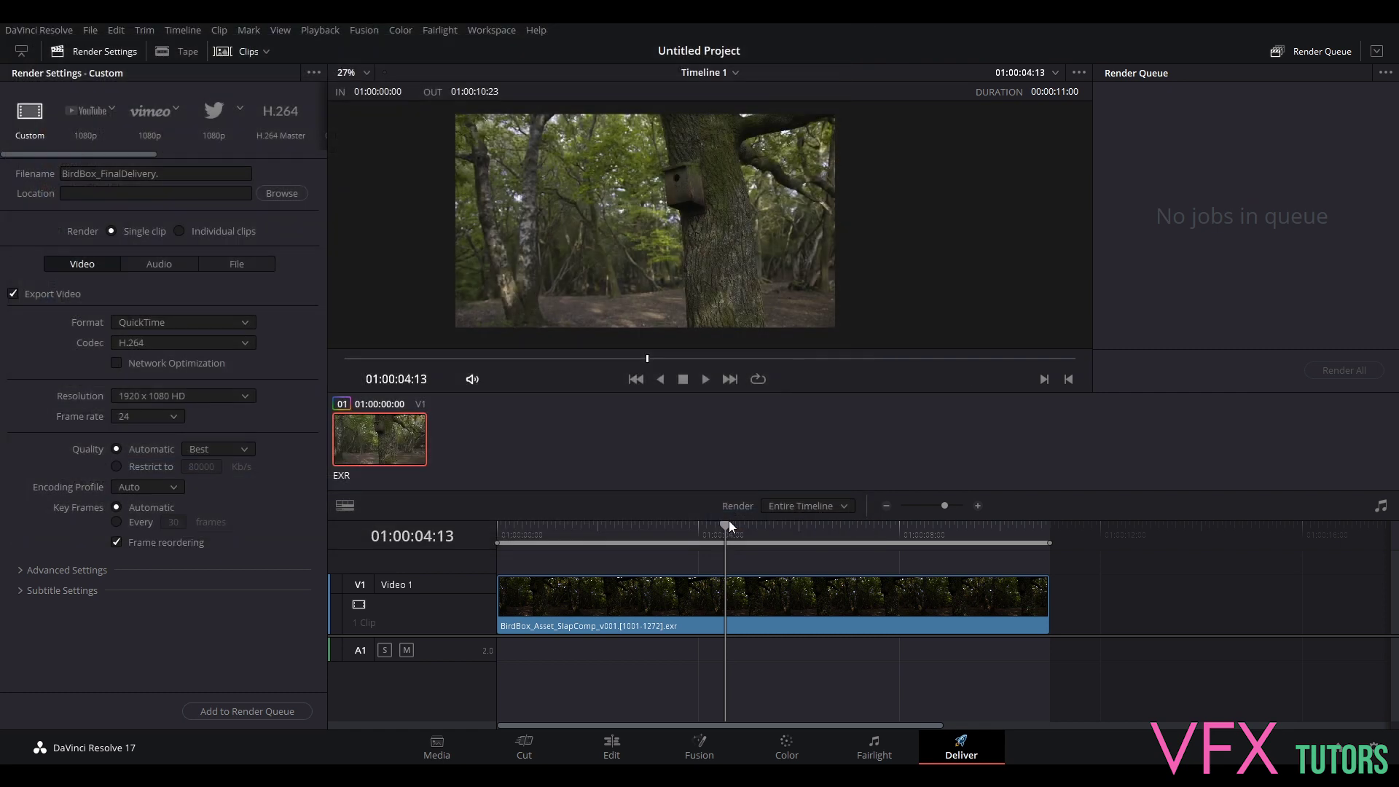
{"action": "left_click", "coordinate": [189, 325]}
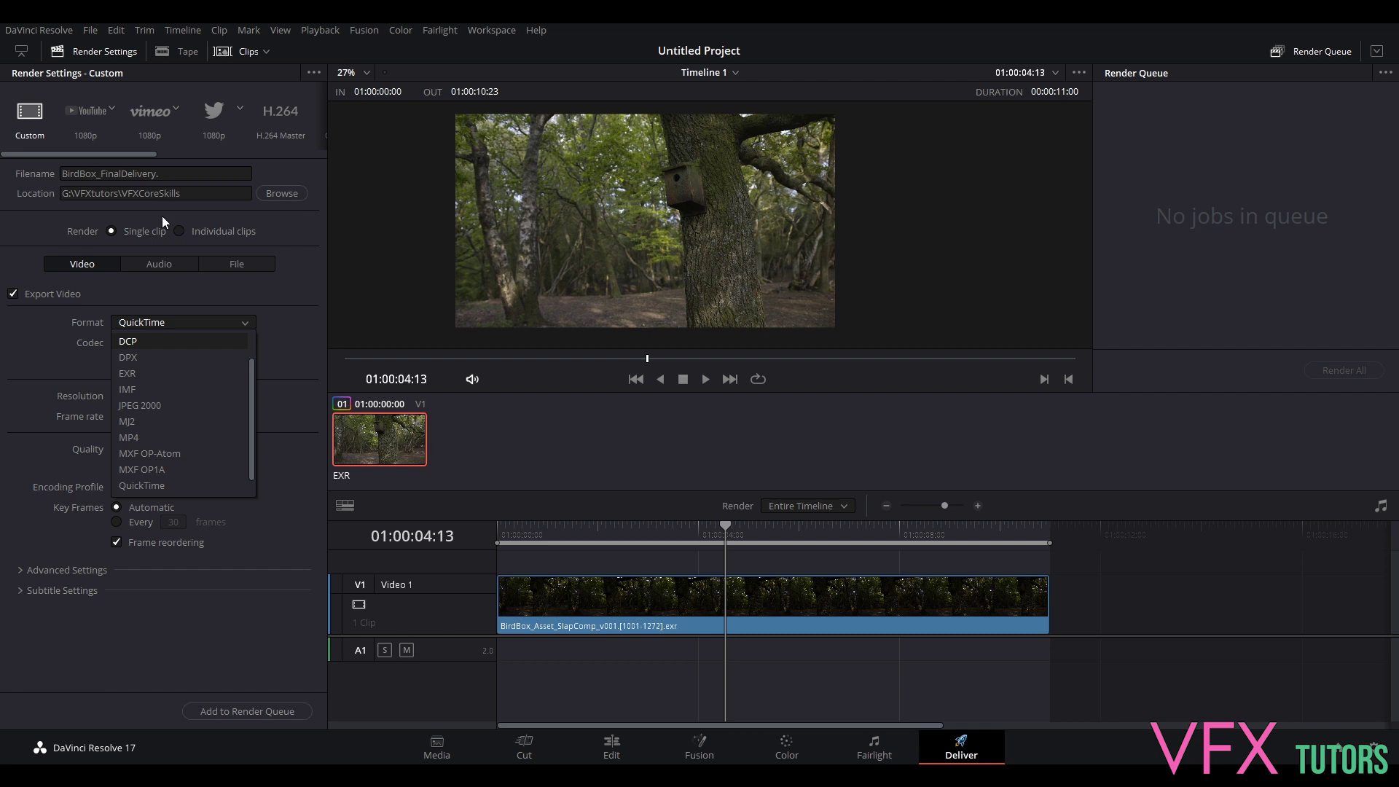
Step: Change the render location to the movies folder inside IO\Birdbox_Project
{"action": "left_click", "coordinate": [281, 193]}
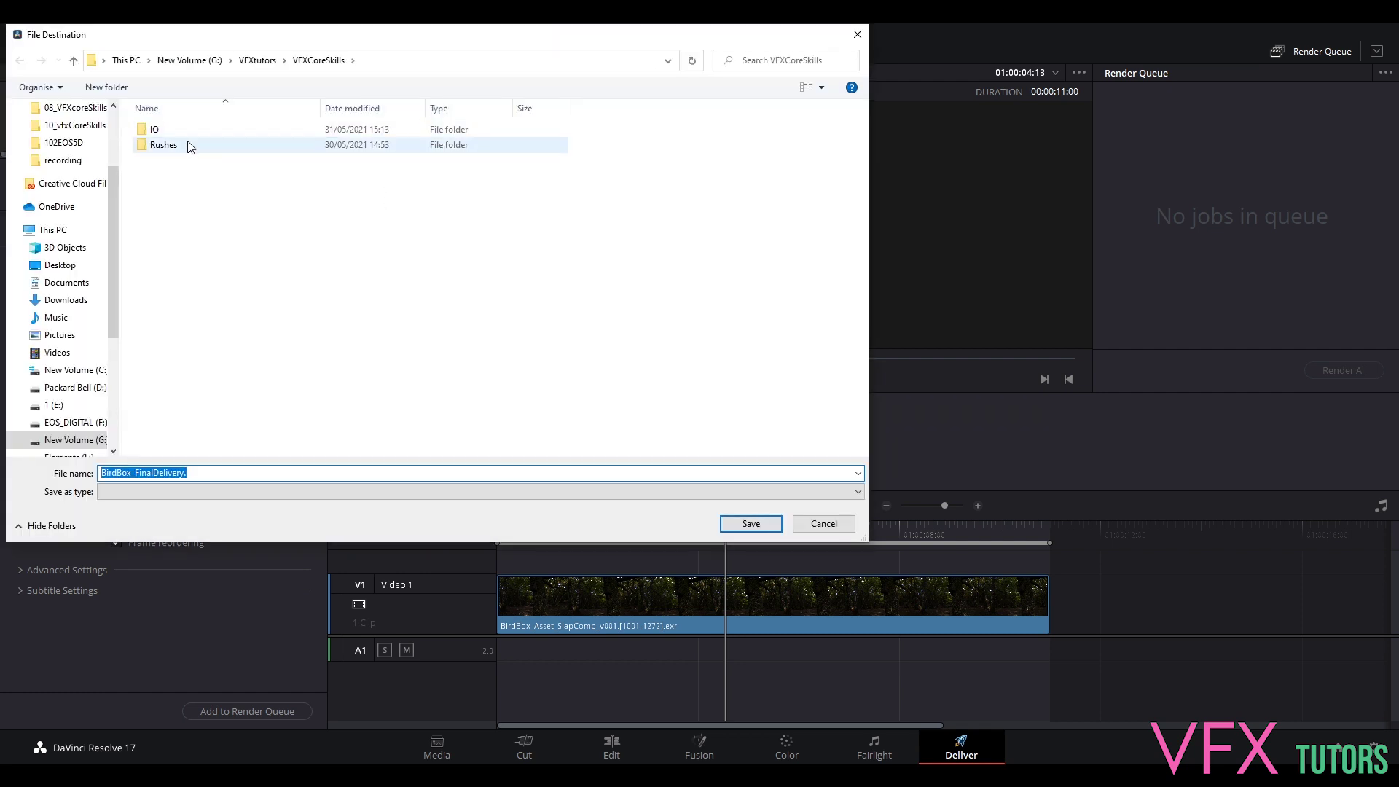
{"action": "double_click", "coordinate": [182, 131]}
{"action": "double_click", "coordinate": [193, 146]}
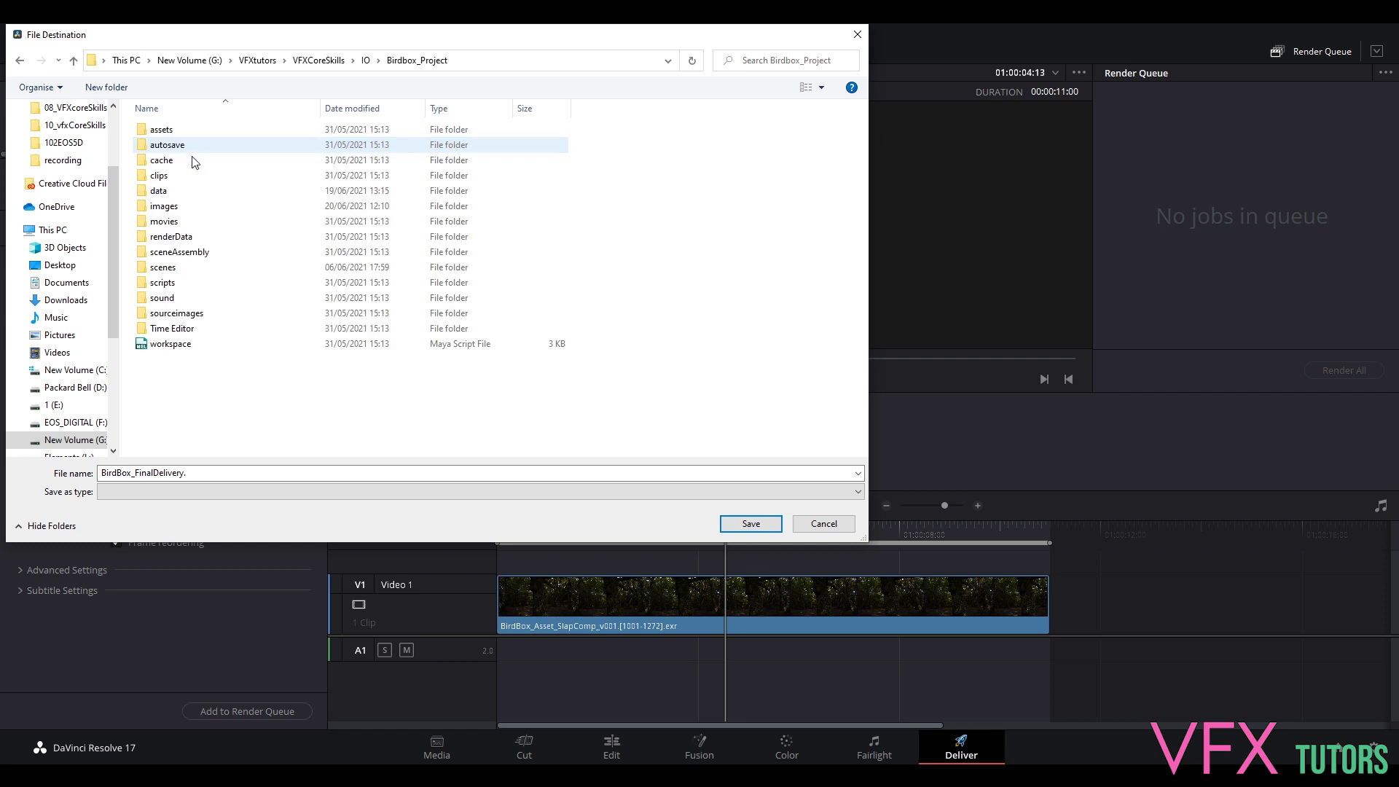
{"action": "double_click", "coordinate": [196, 223]}
{"action": "left_click", "coordinate": [750, 523]}
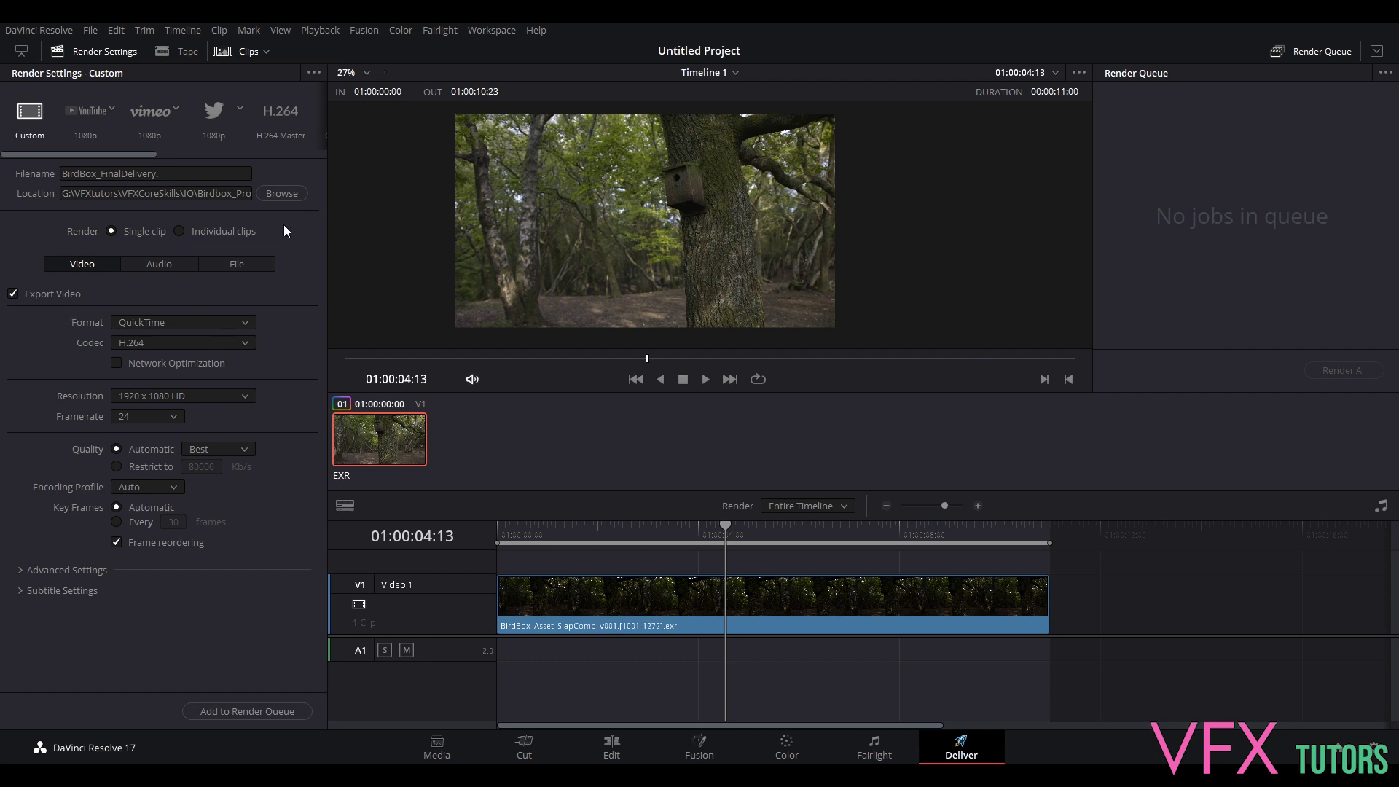
Step: Set the video export to MP4 format with the H.264 codec at 3840 x 2160 Ultra HD
{"action": "left_click", "coordinate": [211, 320]}
{"action": "left_click", "coordinate": [181, 436]}
{"action": "left_click", "coordinate": [137, 344]}
{"action": "left_click", "coordinate": [132, 362]}
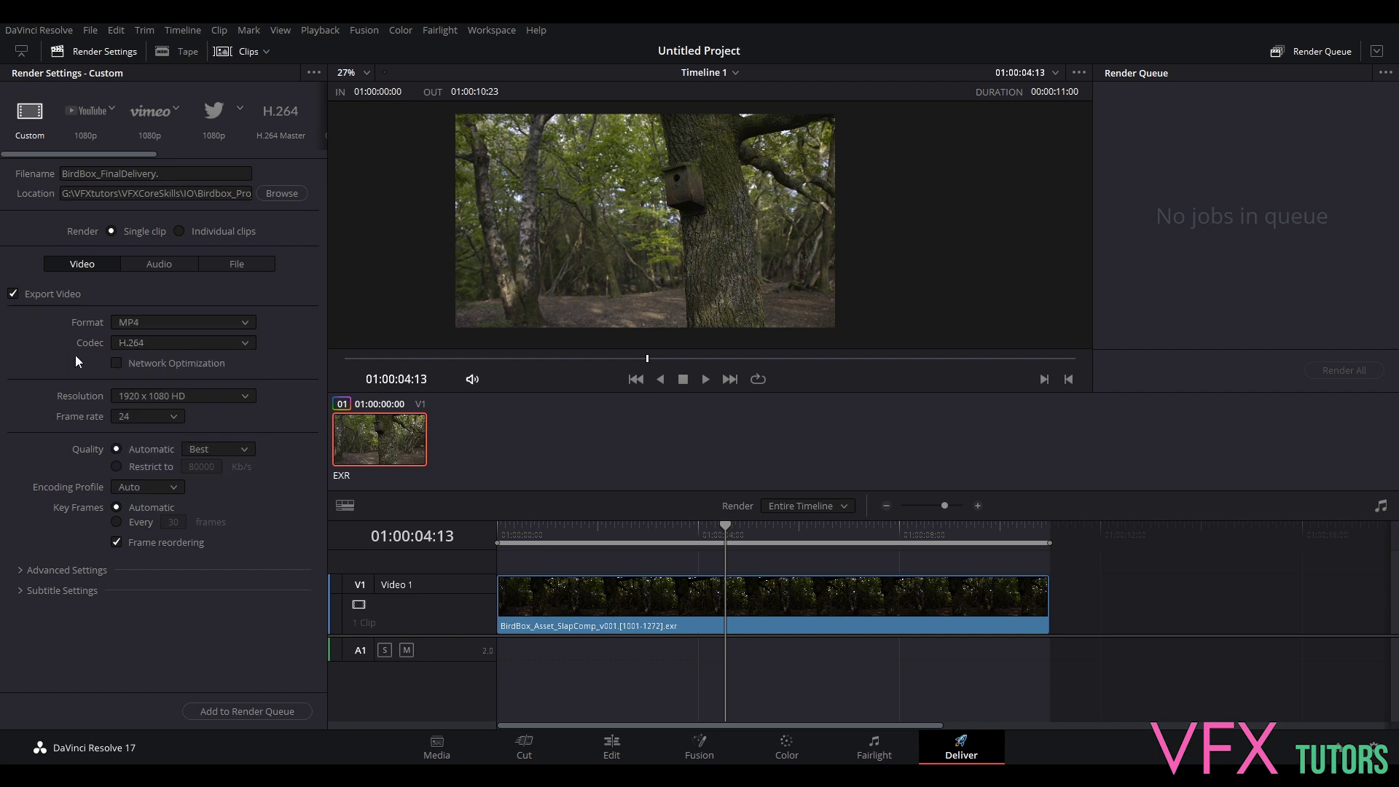
{"action": "left_click", "coordinate": [228, 395]}
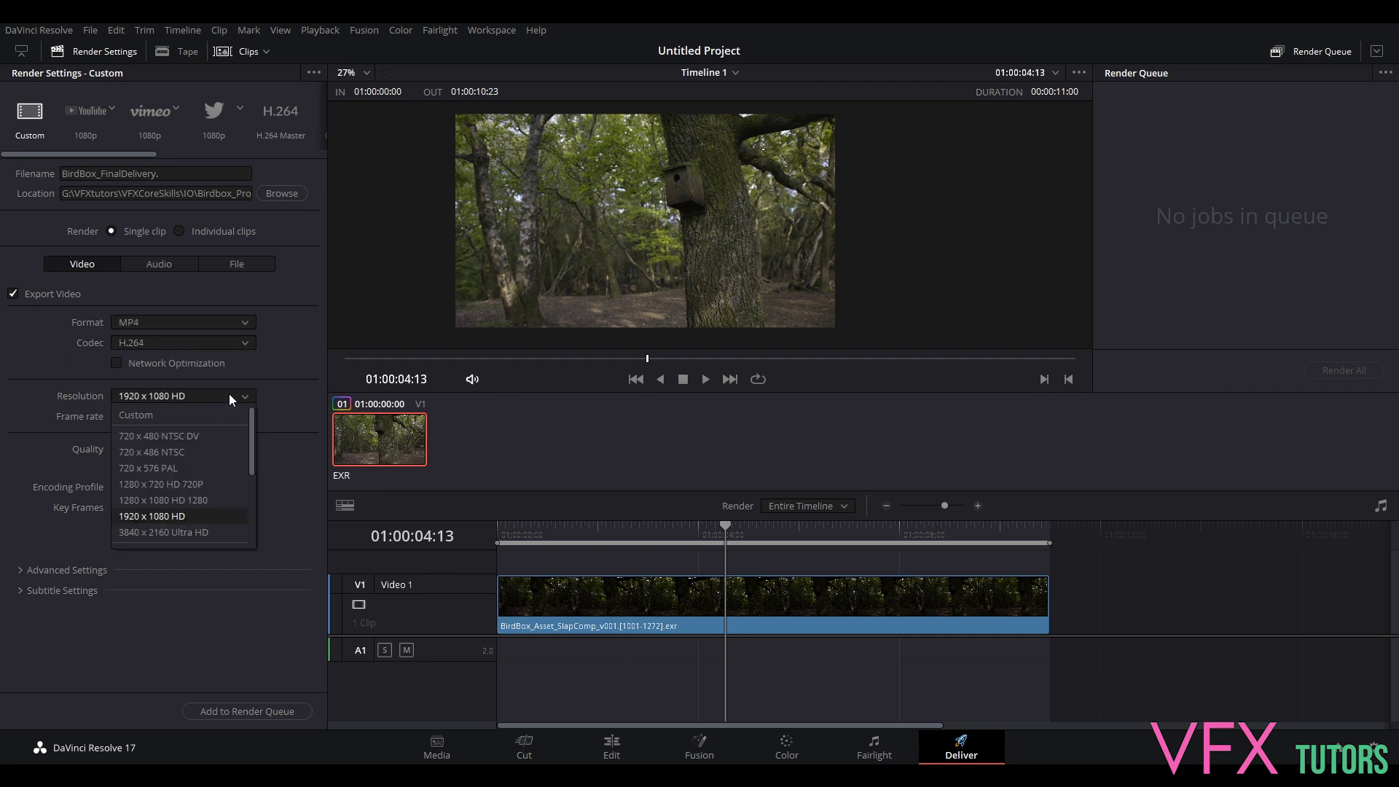
{"action": "left_click", "coordinate": [184, 533]}
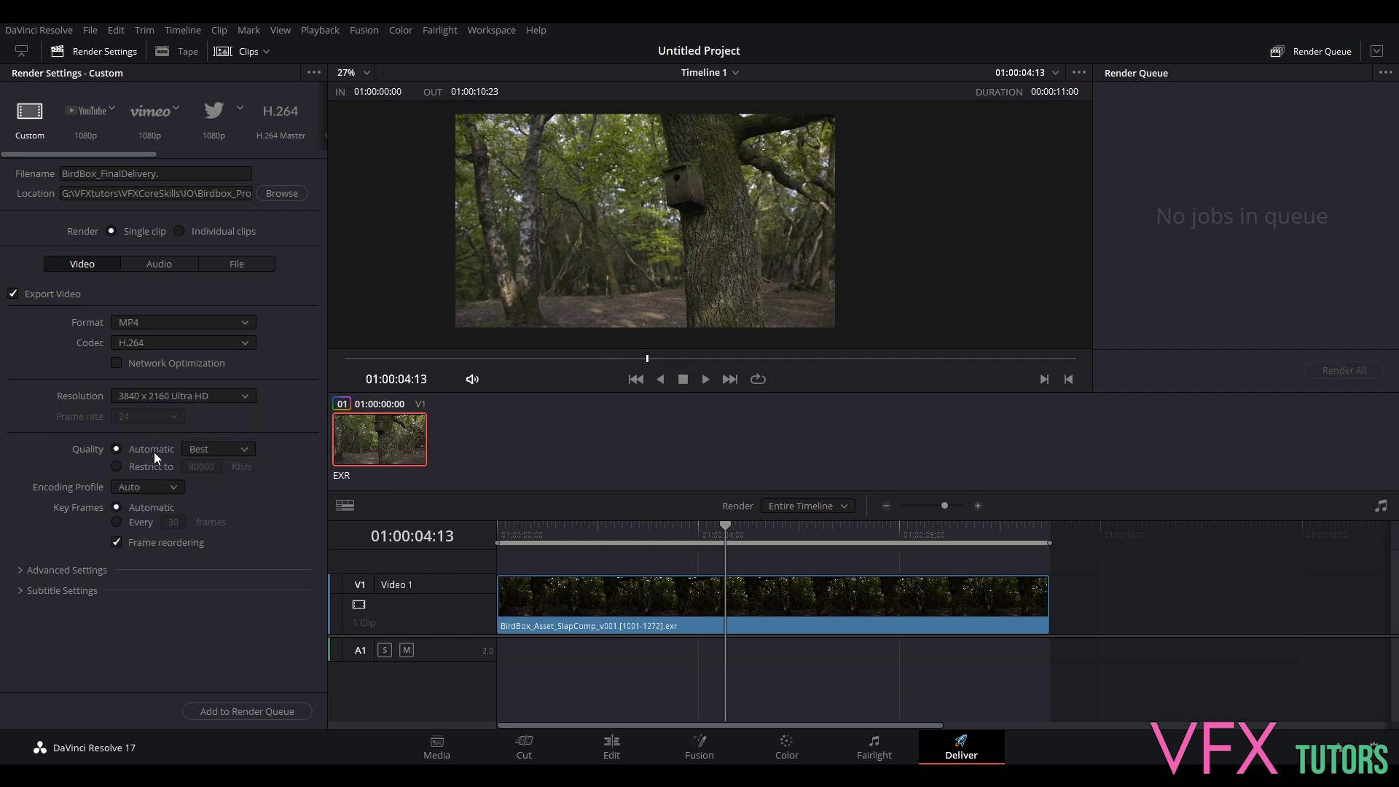
Step: Expand the advanced video settings and review the data levels, colour tags and quality options
{"action": "left_click", "coordinate": [22, 570]}
{"action": "scroll", "coordinate": [102, 557], "scroll_direction": "down", "scroll_amount": 3}
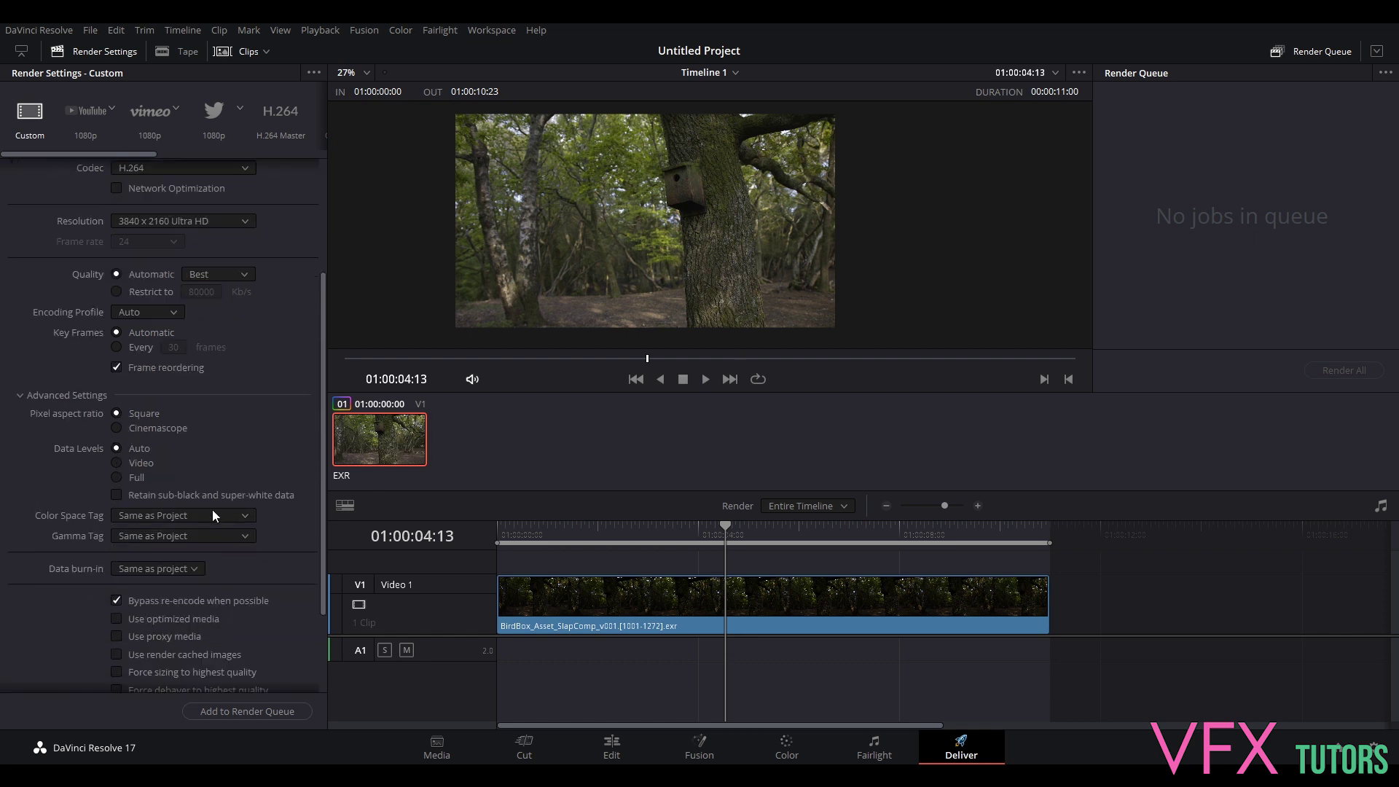
{"action": "scroll", "coordinate": [141, 501], "scroll_direction": "down", "scroll_amount": 2}
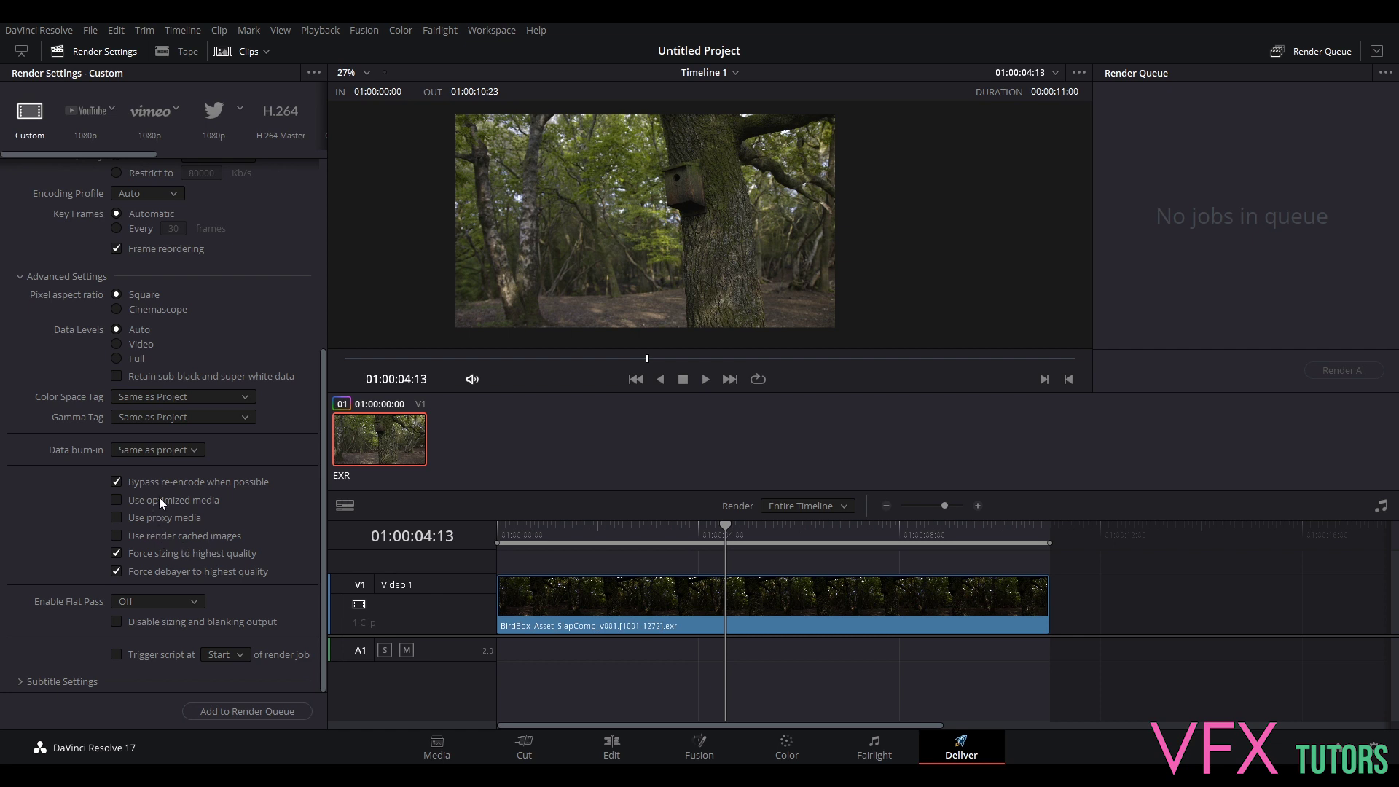
{"action": "scroll", "coordinate": [190, 391], "scroll_direction": "up", "scroll_amount": 5}
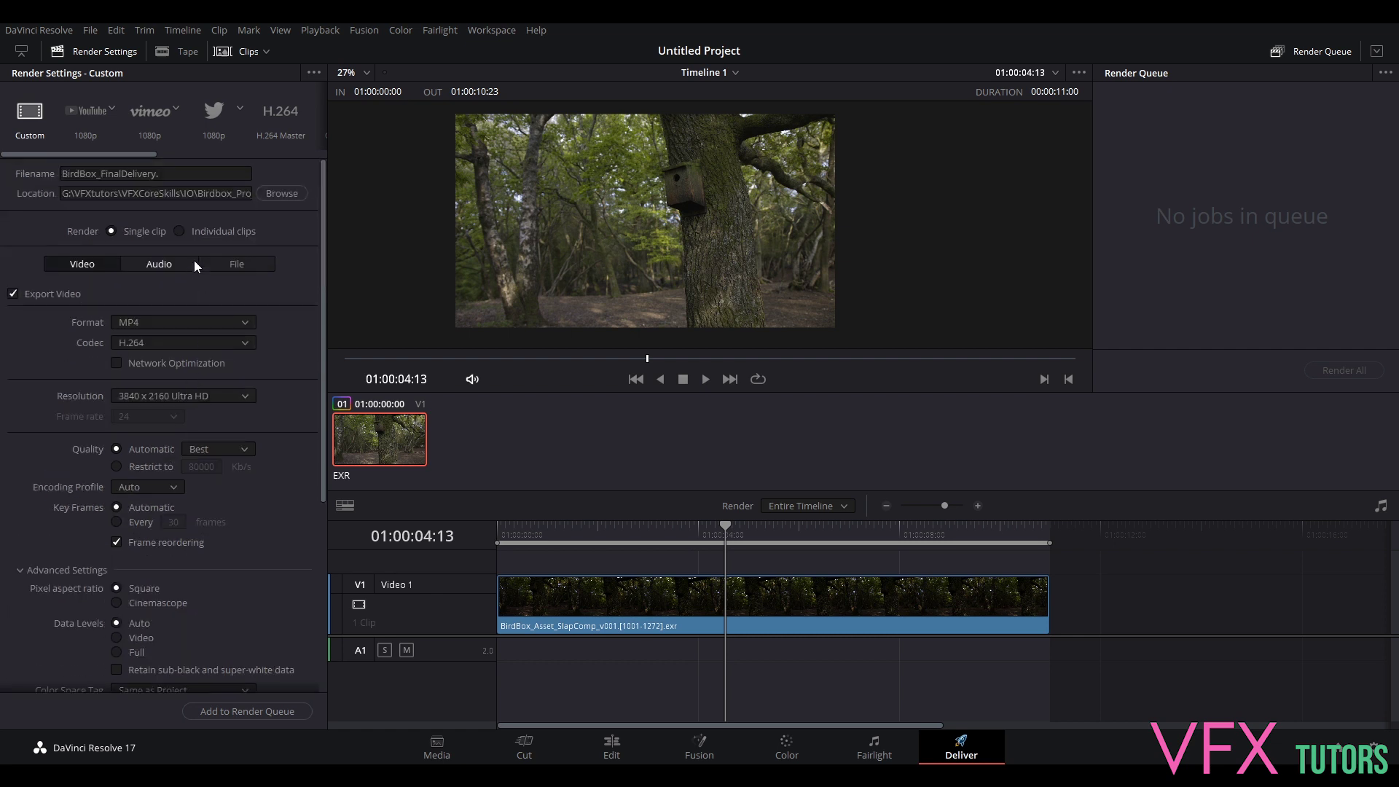
Step: Set the filename numbering to 4 digits and turn off audio export
{"action": "left_click", "coordinate": [255, 265]}
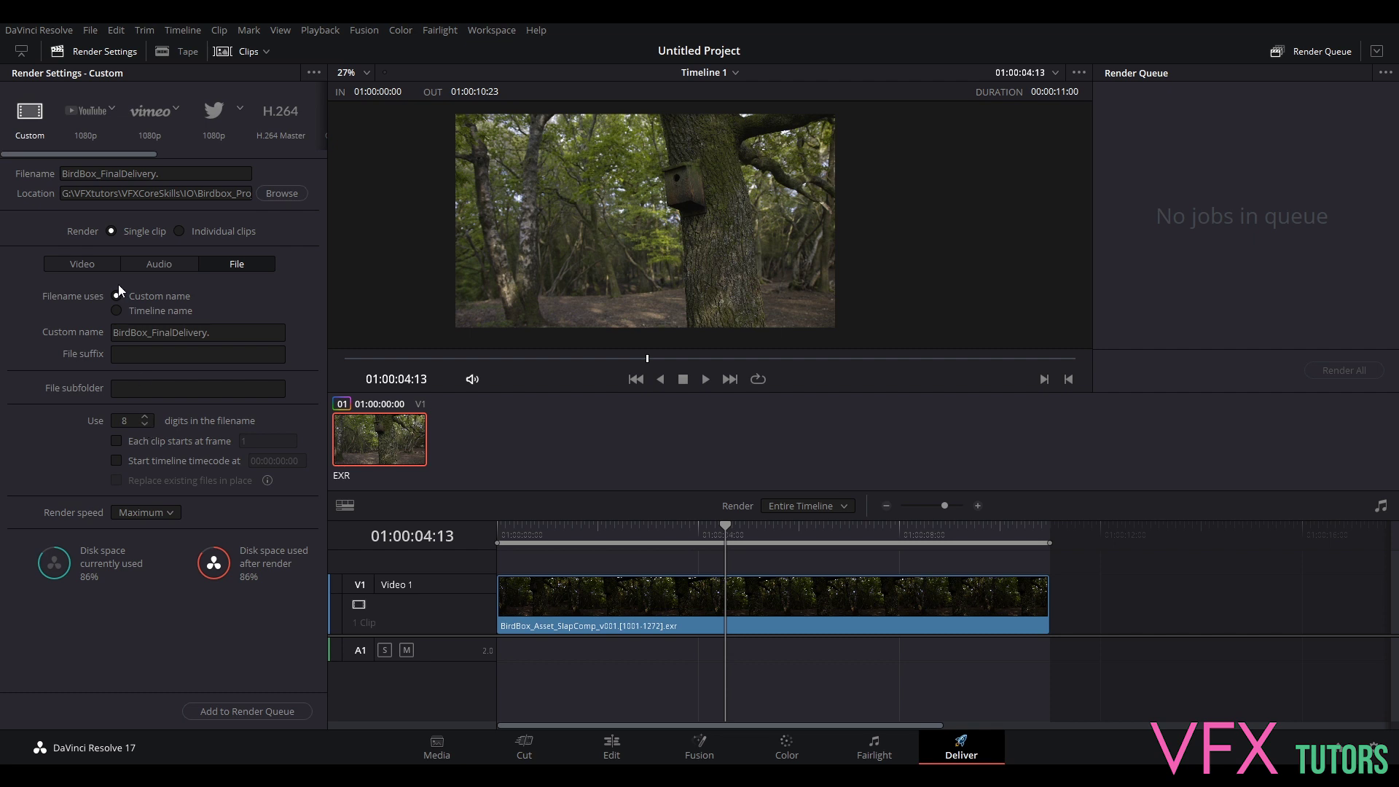
{"action": "left_click", "coordinate": [101, 265]}
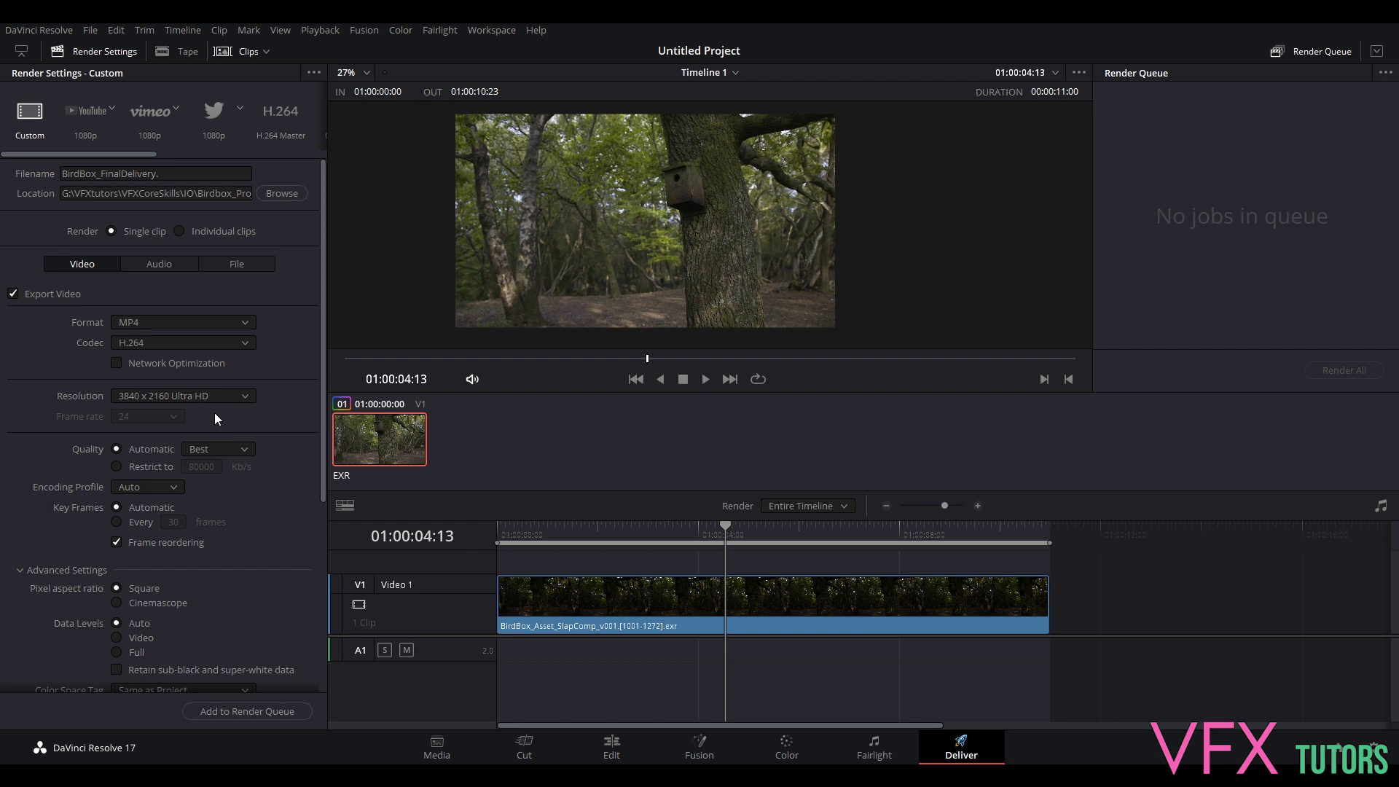
{"action": "left_click", "coordinate": [225, 266]}
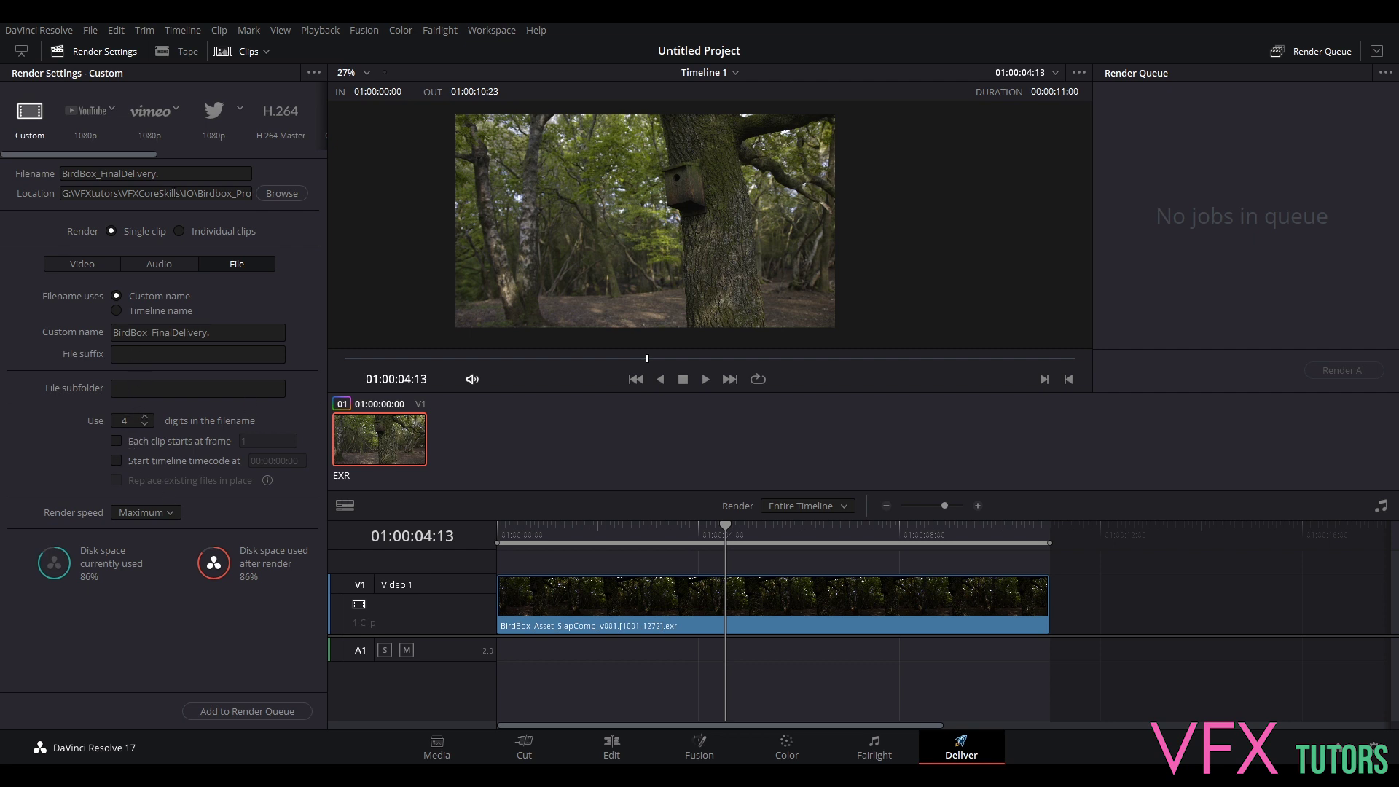
{"action": "left_click", "coordinate": [83, 263]}
{"action": "left_click", "coordinate": [153, 266]}
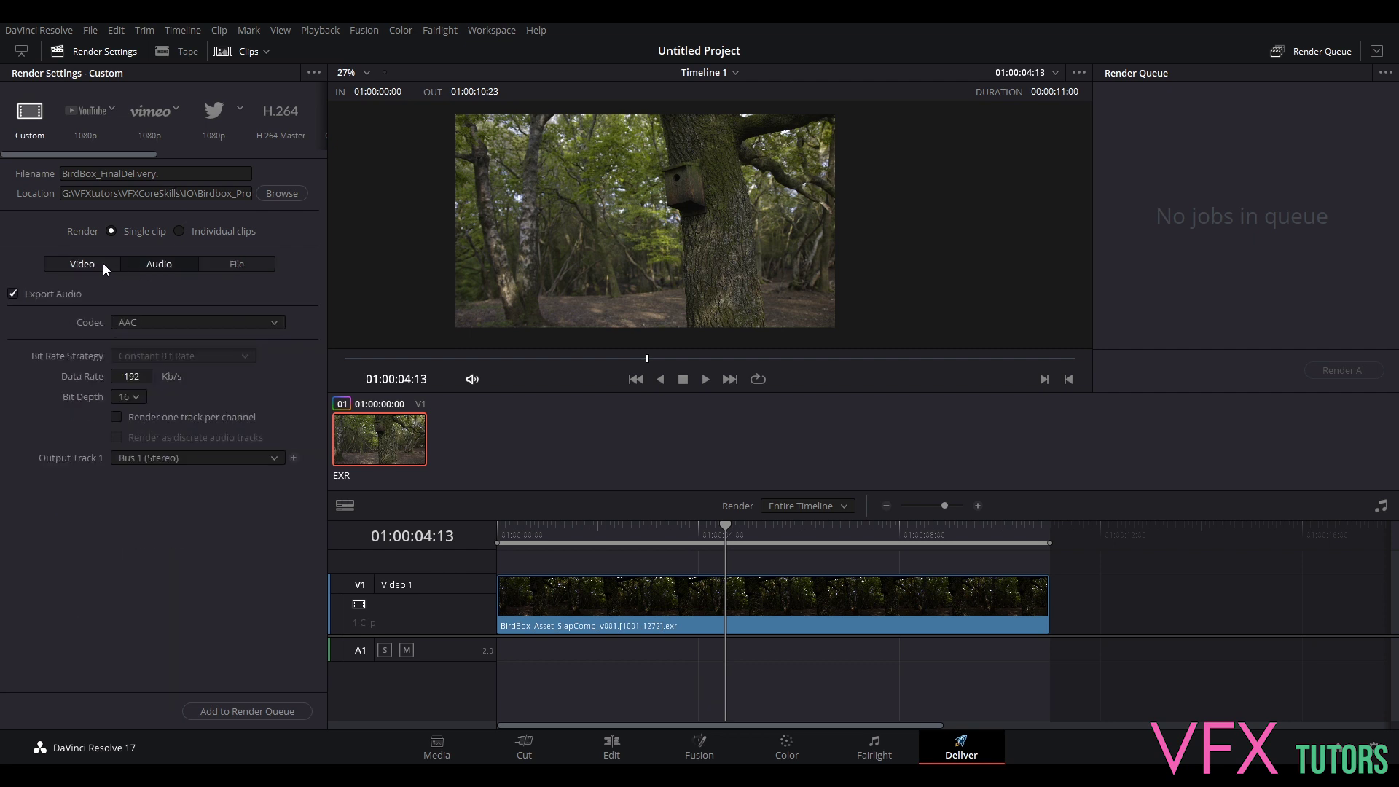
{"action": "left_click", "coordinate": [14, 293]}
{"action": "left_click", "coordinate": [77, 261]}
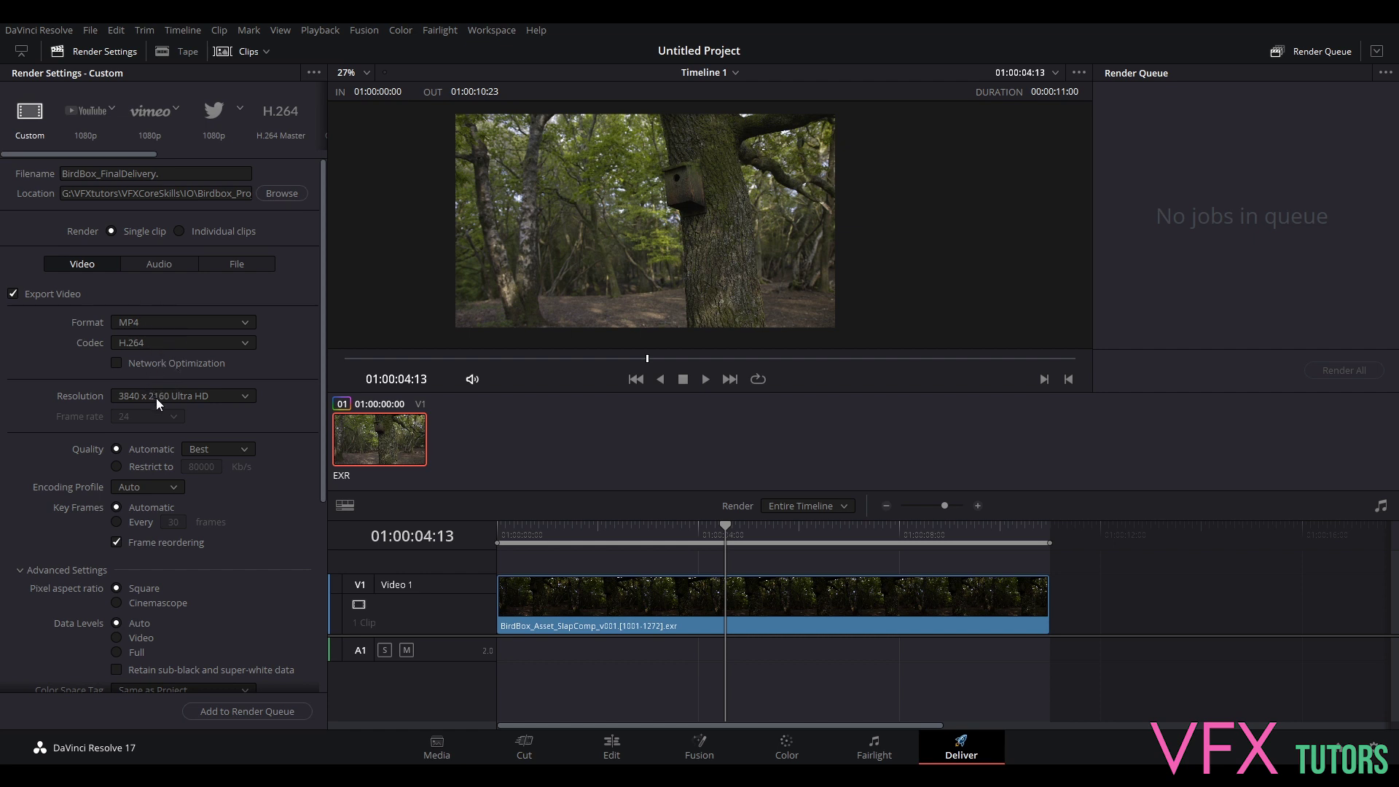
Step: Try to add the 3840 x 2160 render job to the render queue
{"action": "scroll", "coordinate": [212, 523], "scroll_direction": "down", "scroll_amount": 3}
{"action": "scroll", "coordinate": [213, 548], "scroll_direction": "down", "scroll_amount": 3}
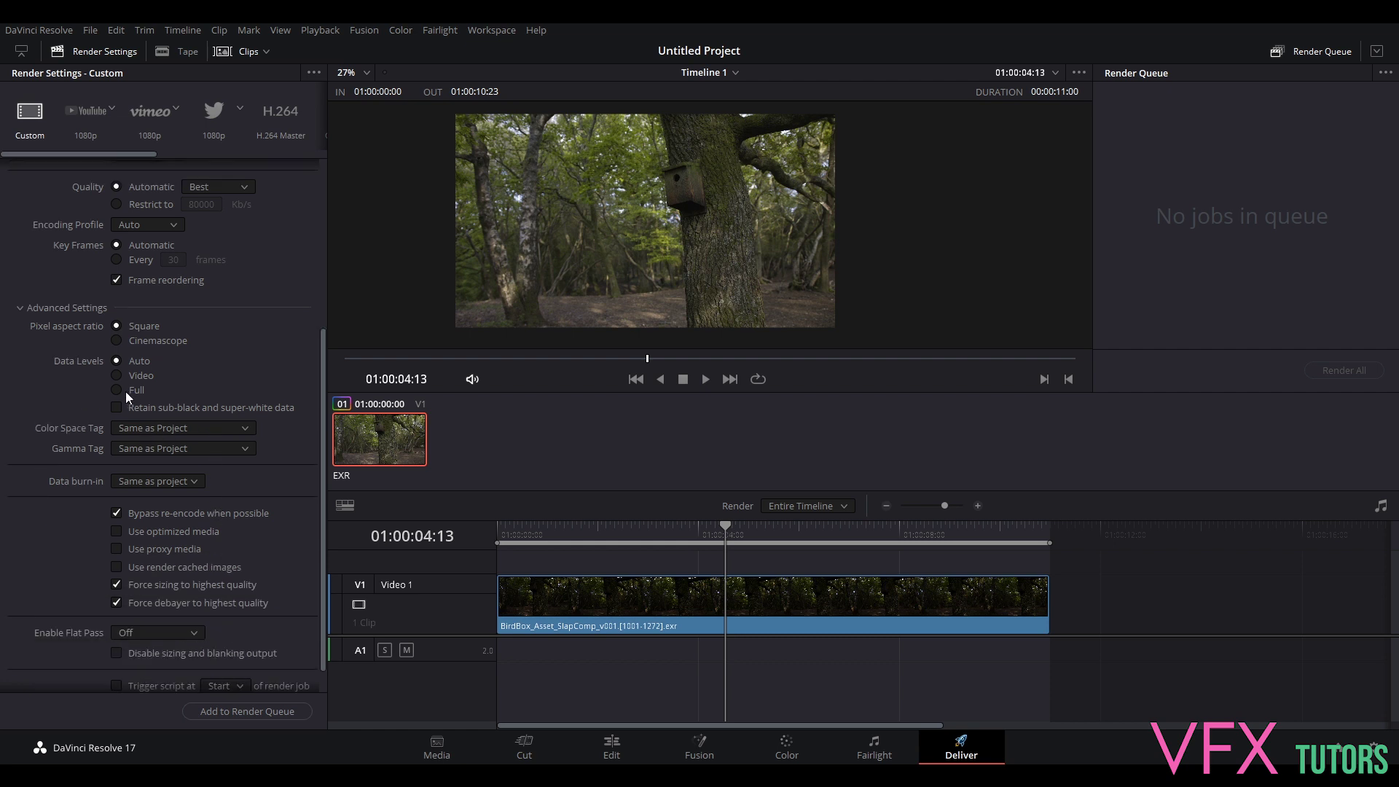
{"action": "left_click", "coordinate": [261, 710]}
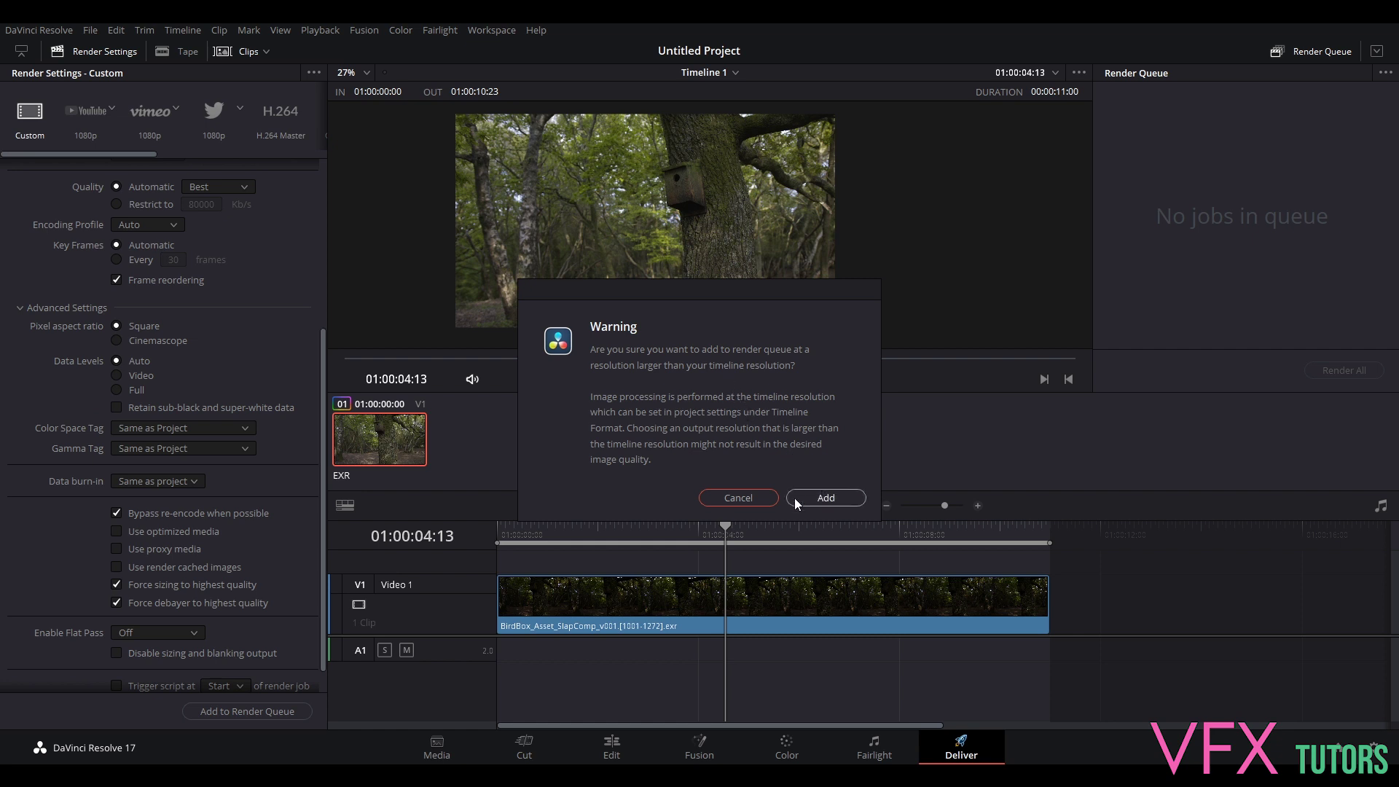
{"action": "left_click", "coordinate": [738, 498]}
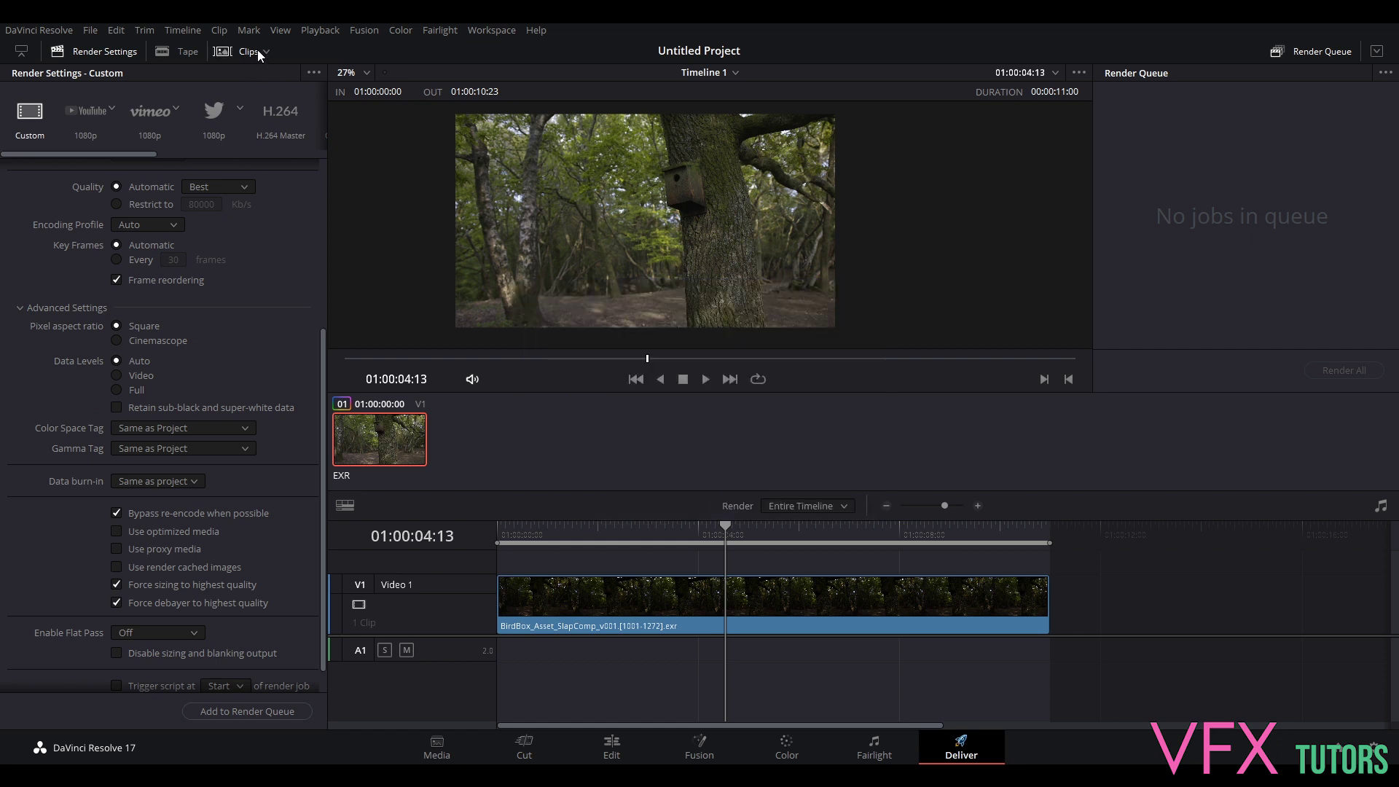
Step: Set the project's timeline resolution to 3840 x 2160 Ultra HD and save the project settings
{"action": "mouse_move", "coordinate": [83, 28]}
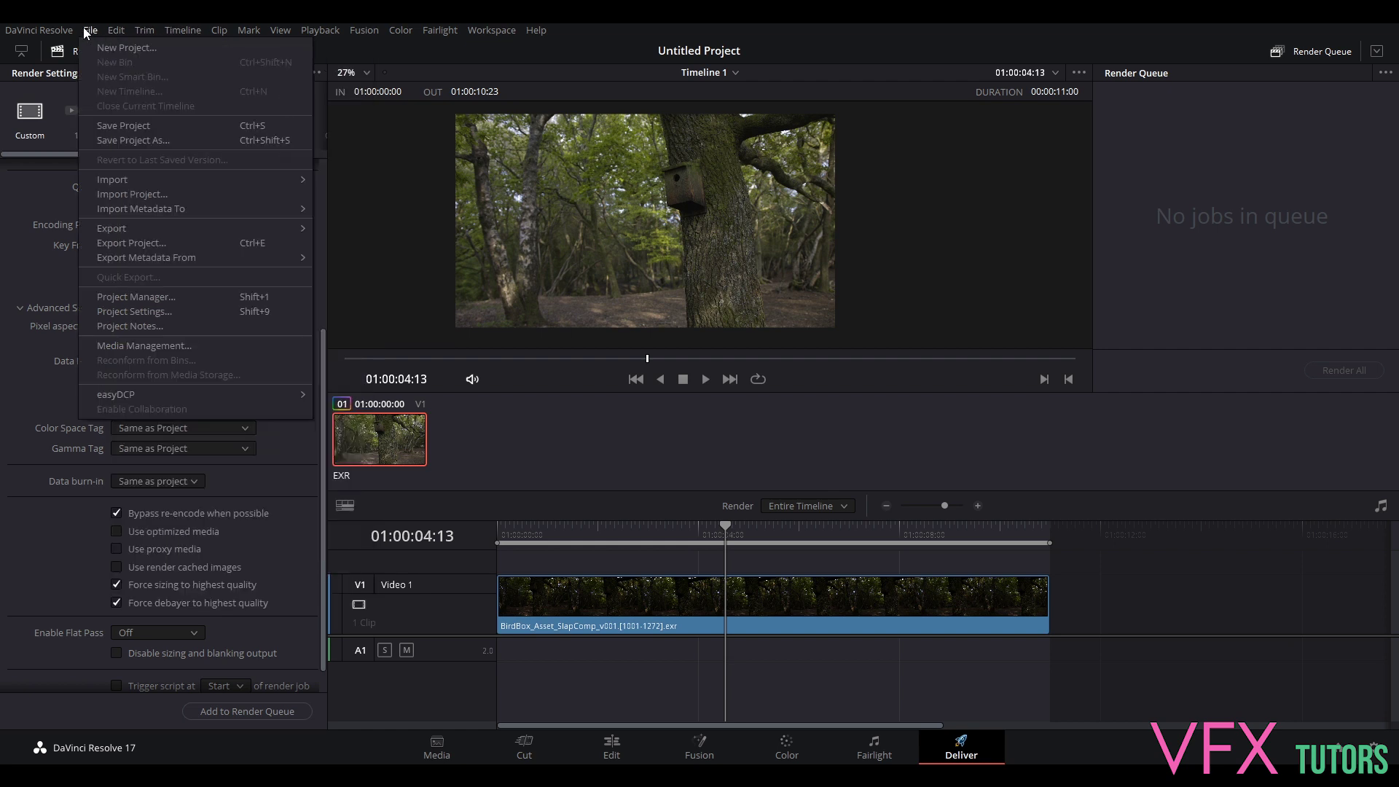
{"action": "left_click", "coordinate": [168, 306]}
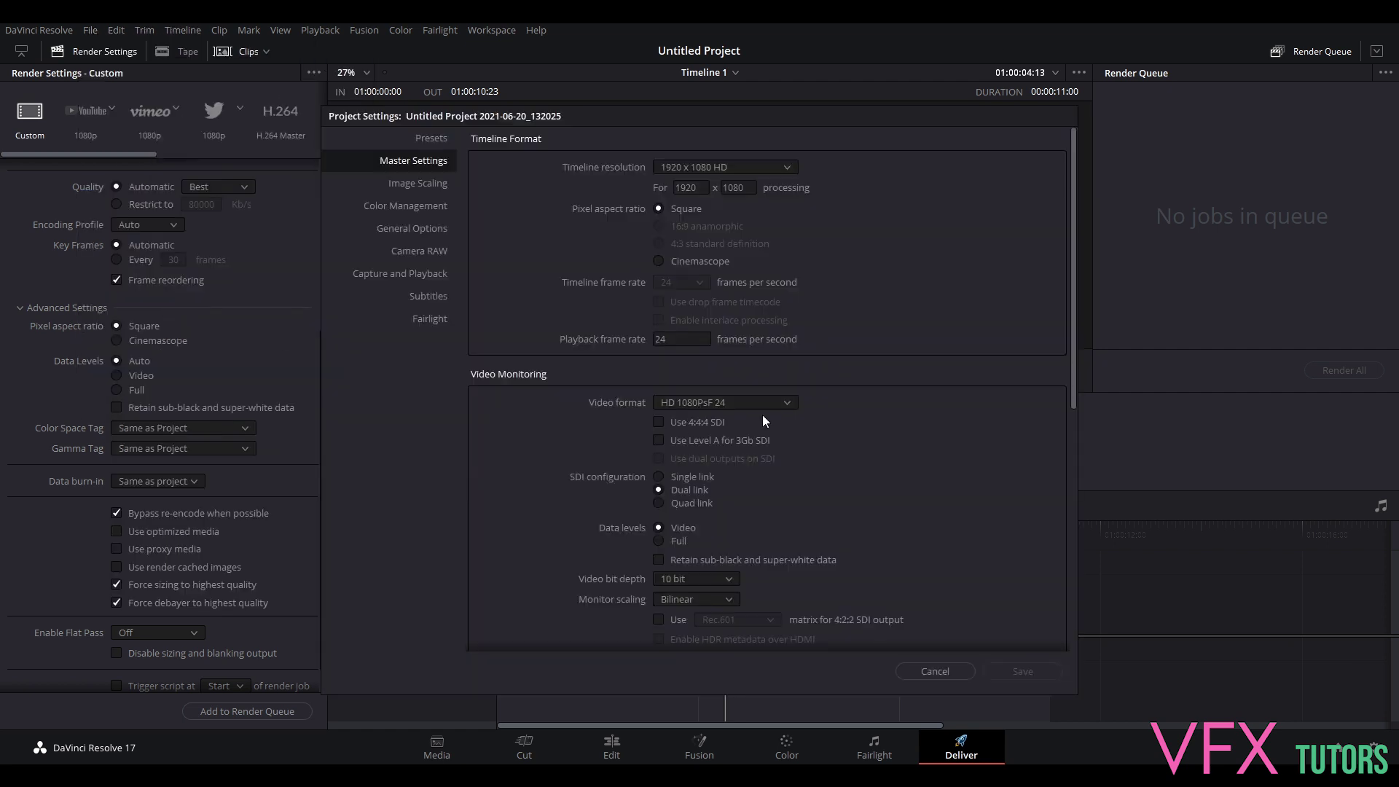
{"action": "left_click", "coordinate": [703, 168]}
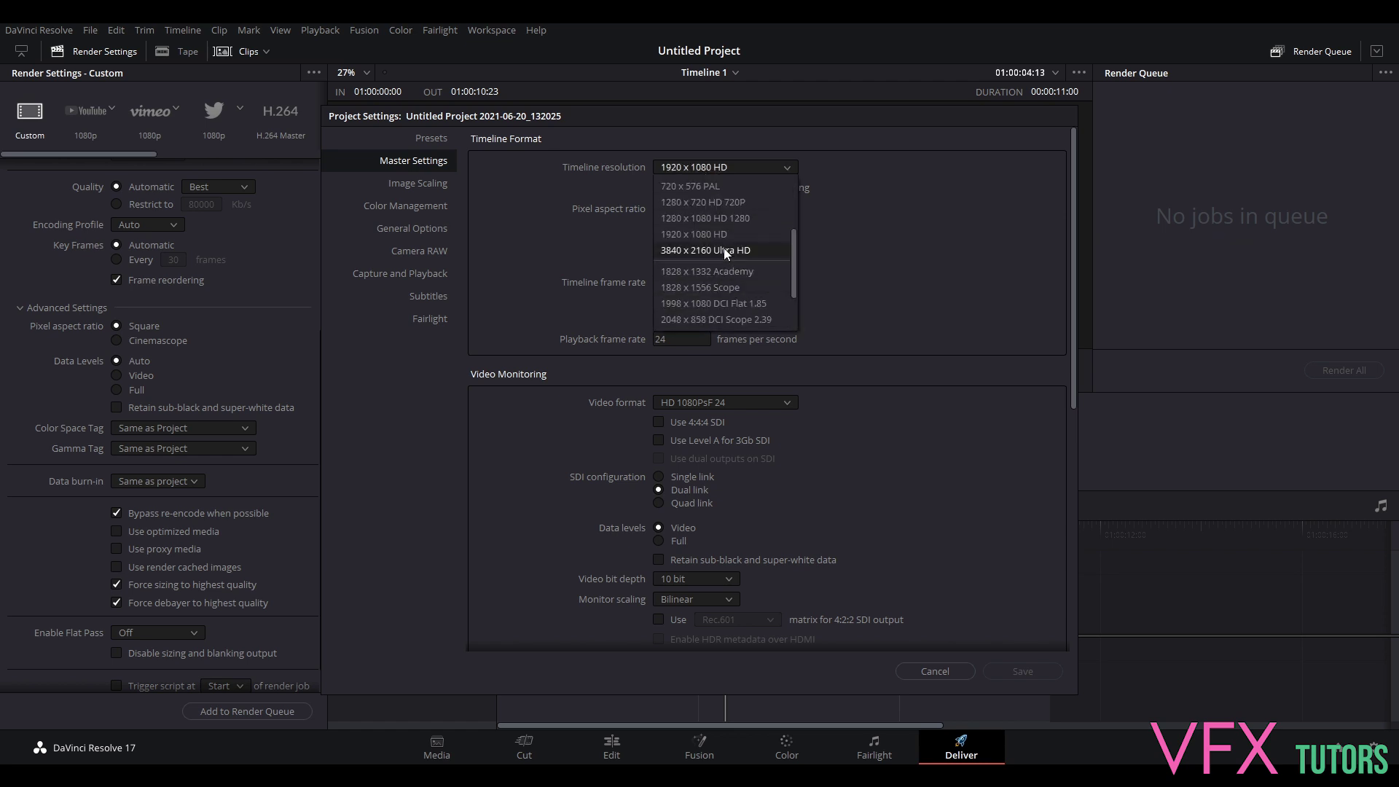
{"action": "left_click", "coordinate": [724, 249]}
{"action": "left_click", "coordinate": [1017, 666]}
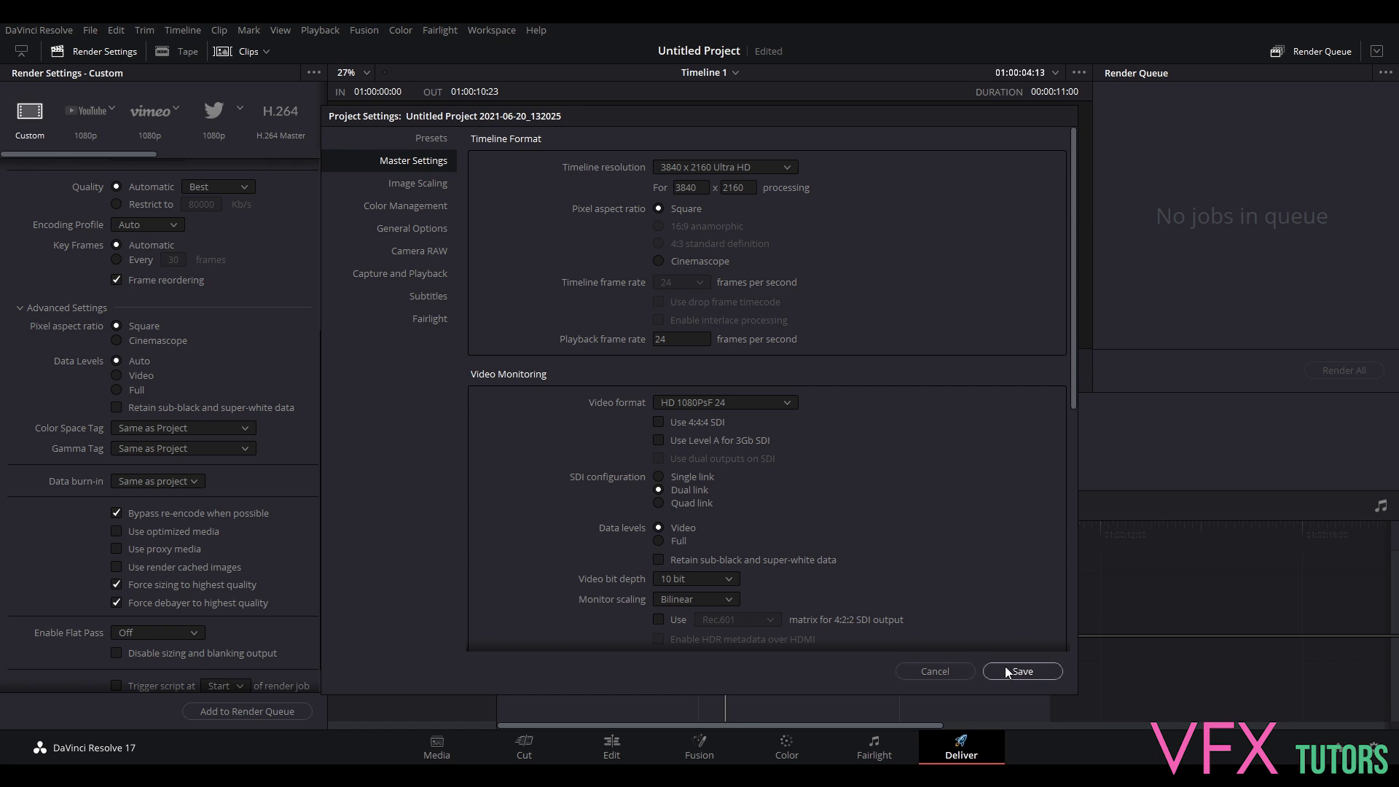
Step: Enter "Birdbox_Delivery." as the filename in the render settings
{"action": "scroll", "coordinate": [187, 234], "scroll_direction": "up", "scroll_amount": 5}
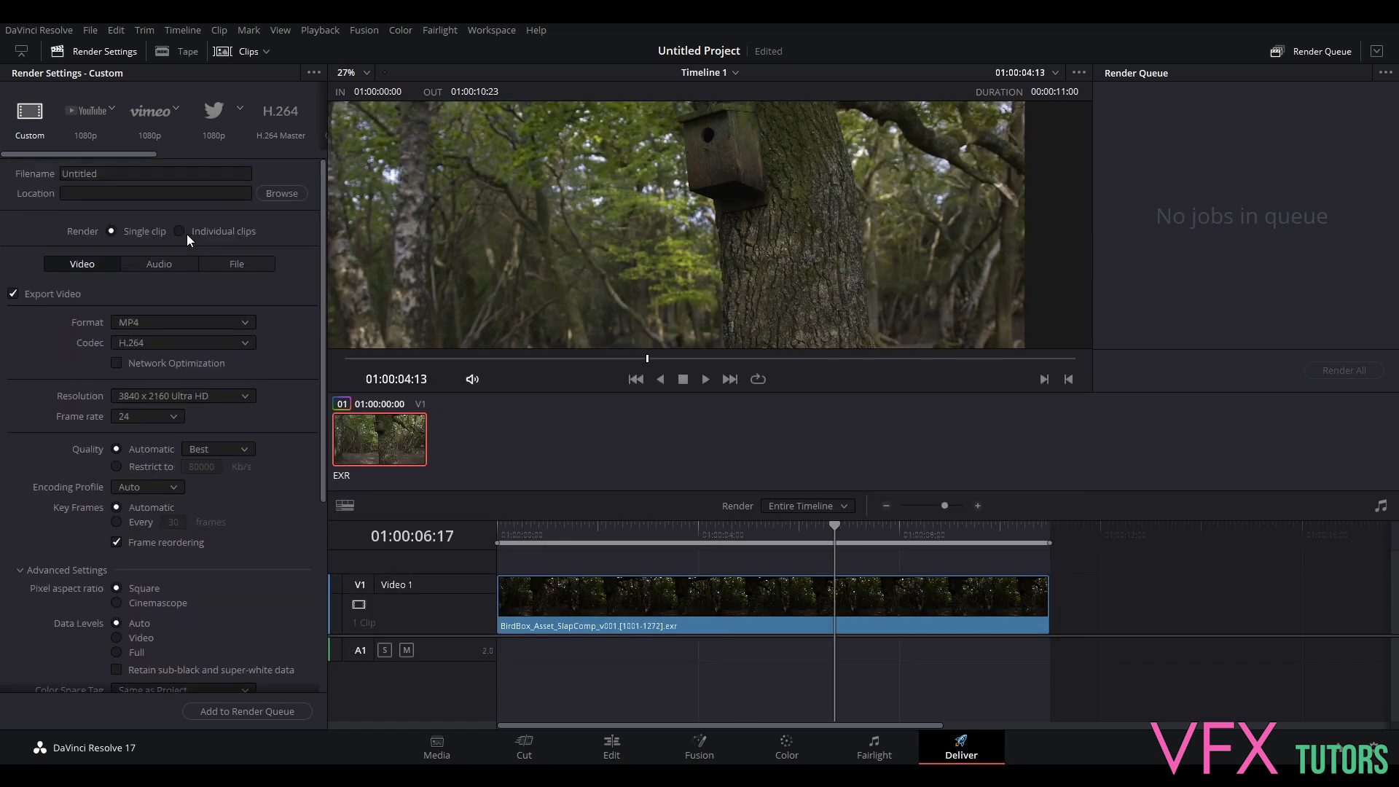
{"action": "left_click", "coordinate": [129, 169]}
{"action": "type", "text": "B"}
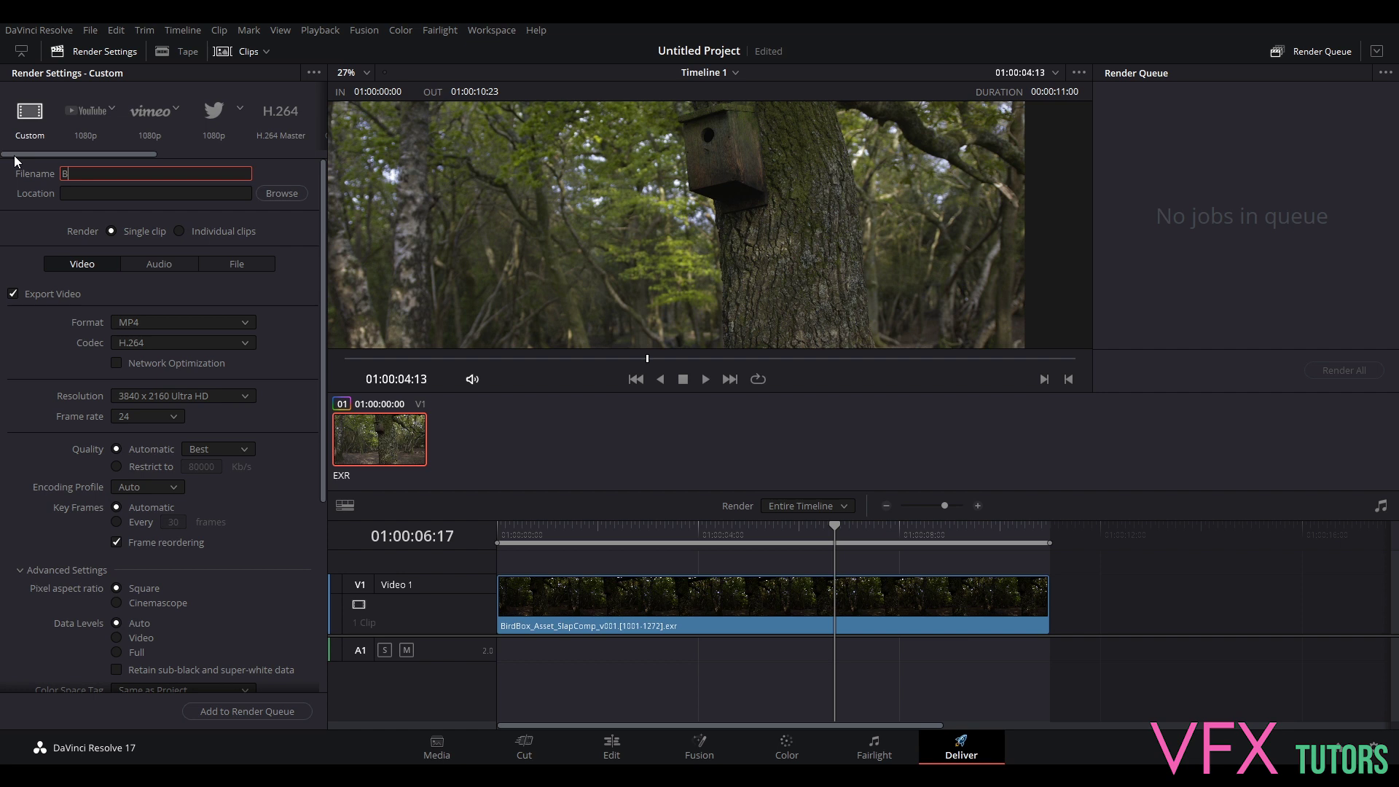
{"action": "type", "text": "irdbox_Delivery."}
Step: Set the render location to the movies folder in G:\VFXtutors\VFXCoreSkills\IO\Birdbox_Project, keeping the Birdbox_Delivery. filename
{"action": "left_click", "coordinate": [299, 198]}
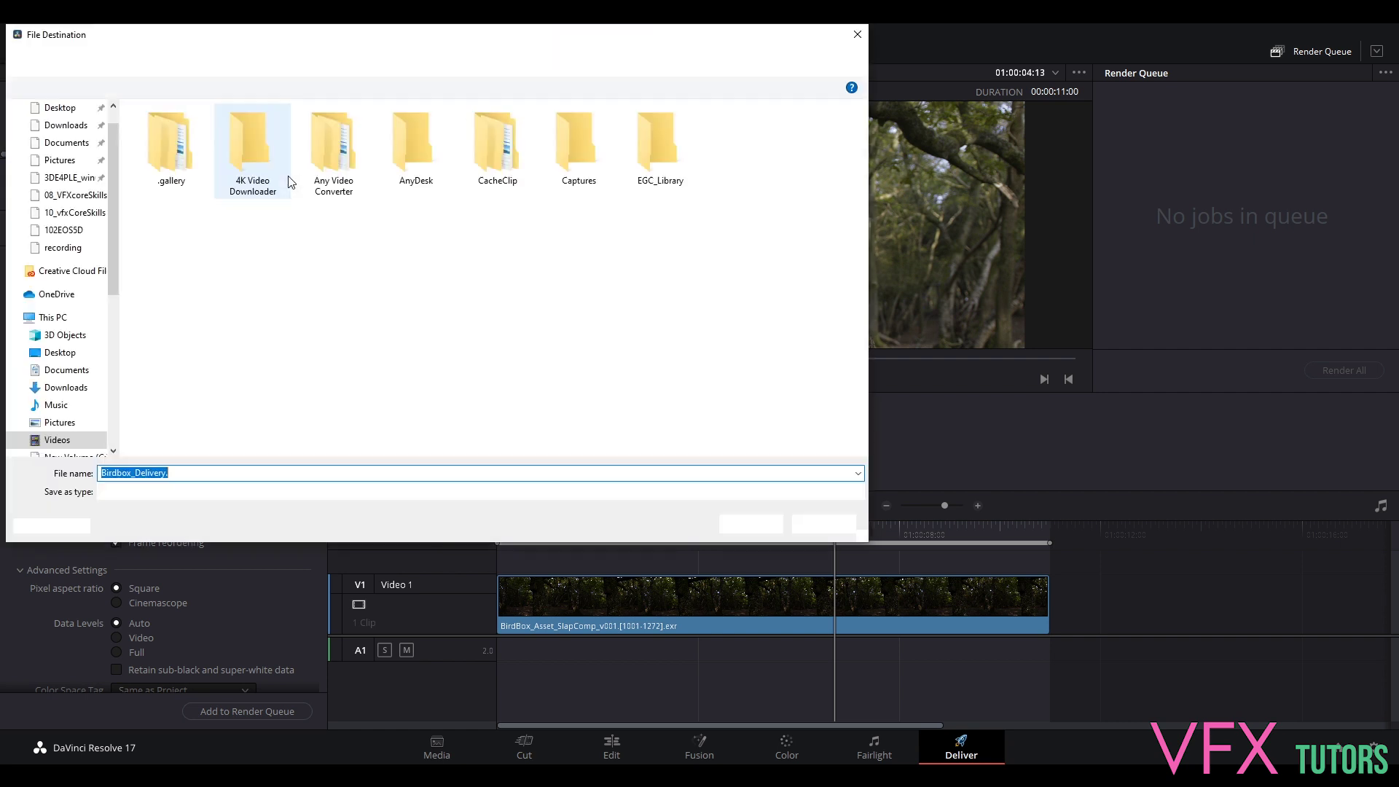
{"action": "scroll", "coordinate": [93, 336], "scroll_direction": "down", "scroll_amount": 2}
{"action": "left_click", "coordinate": [73, 422]}
{"action": "double_click", "coordinate": [175, 129]}
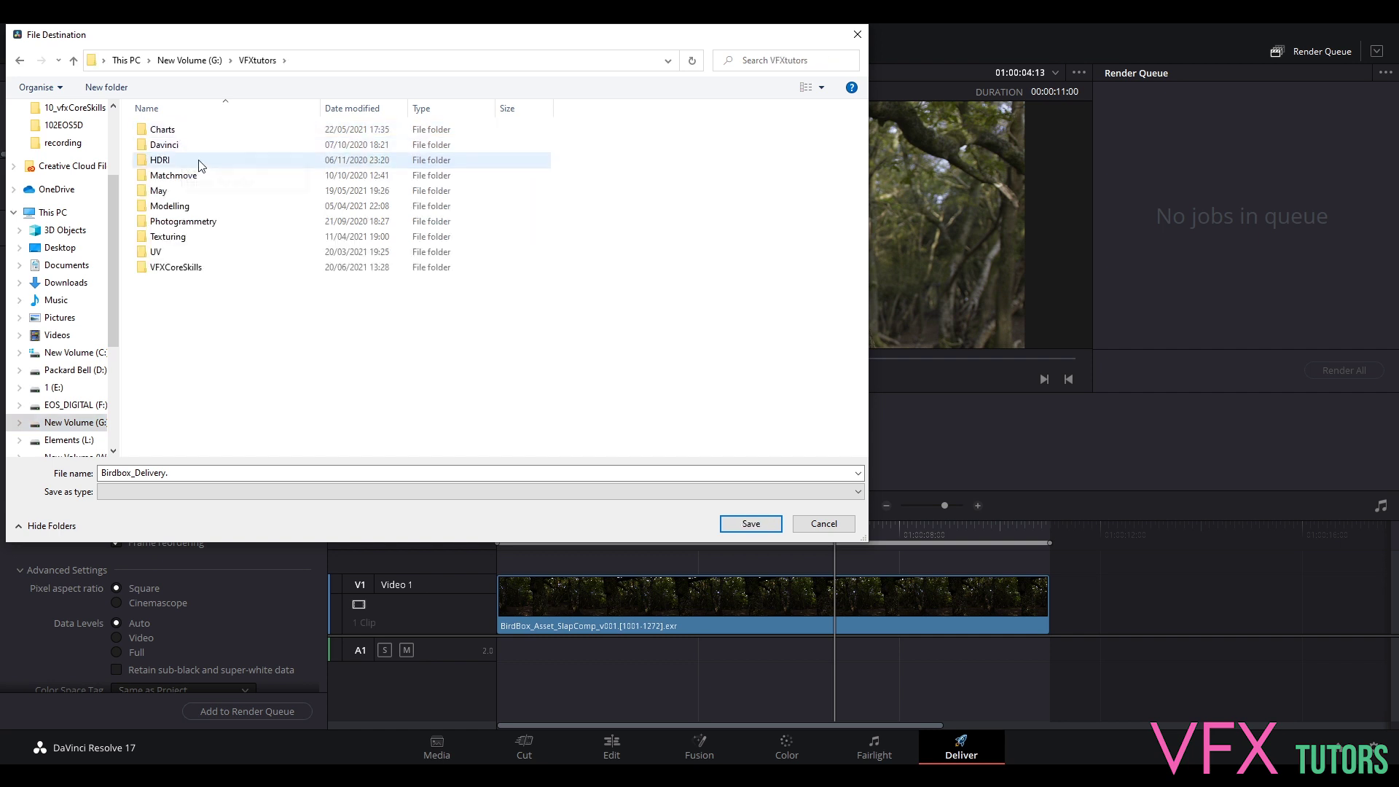
{"action": "left_click", "coordinate": [169, 270]}
{"action": "double_click", "coordinate": [169, 269]}
{"action": "double_click", "coordinate": [162, 131]}
{"action": "double_click", "coordinate": [163, 145]}
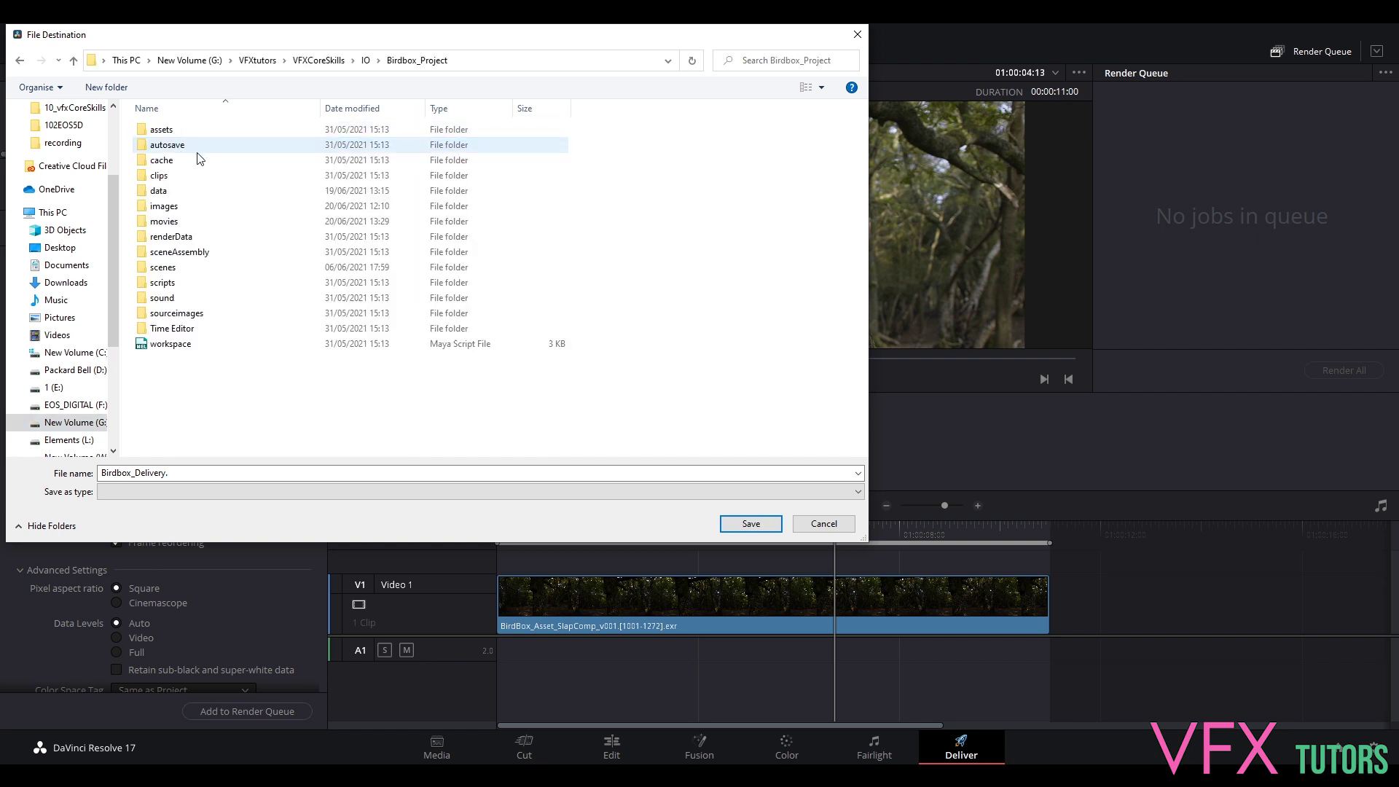
{"action": "double_click", "coordinate": [163, 222]}
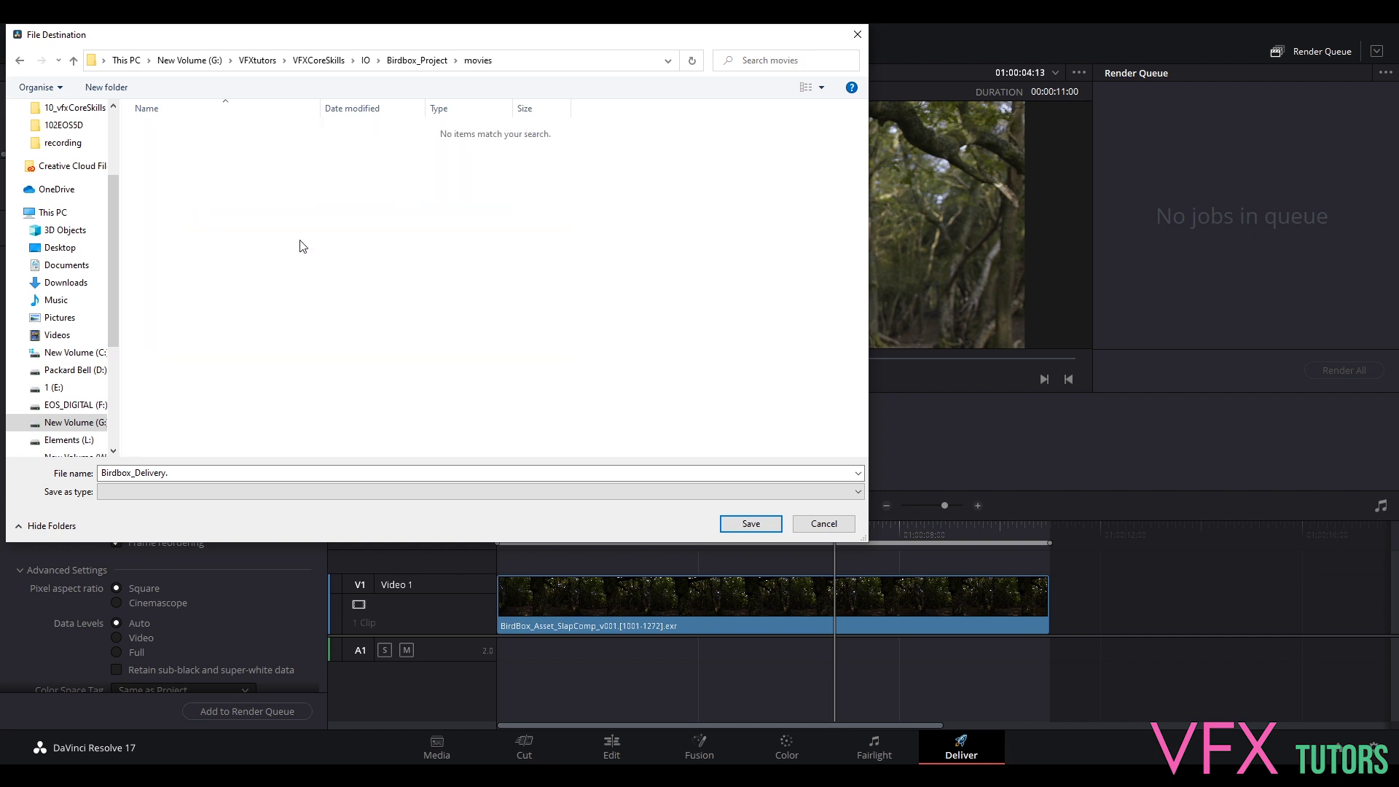
{"action": "left_click", "coordinate": [752, 523]}
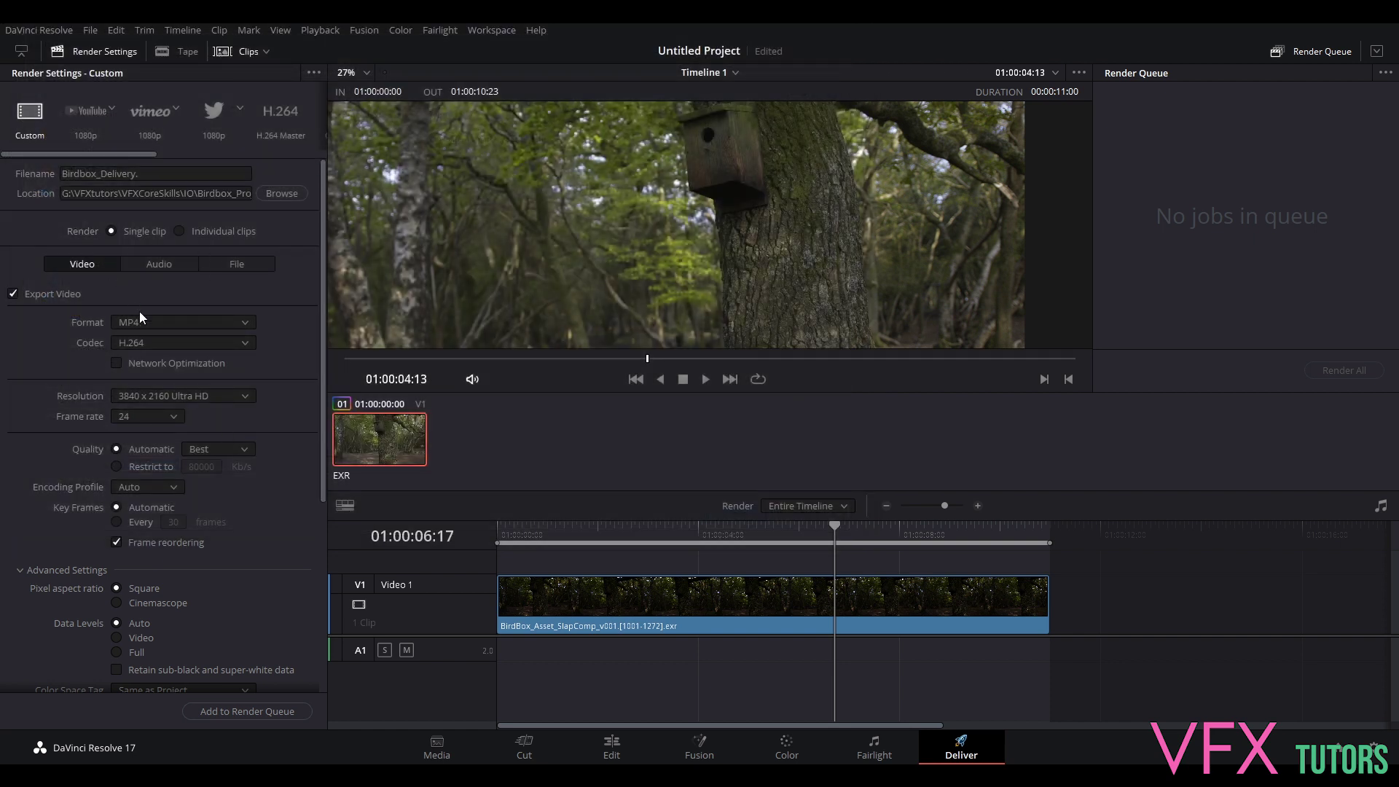
Step: Review the video render settings and reduce the number of digits used in the output filename
{"action": "scroll", "coordinate": [212, 627], "scroll_direction": "down", "scroll_amount": 5}
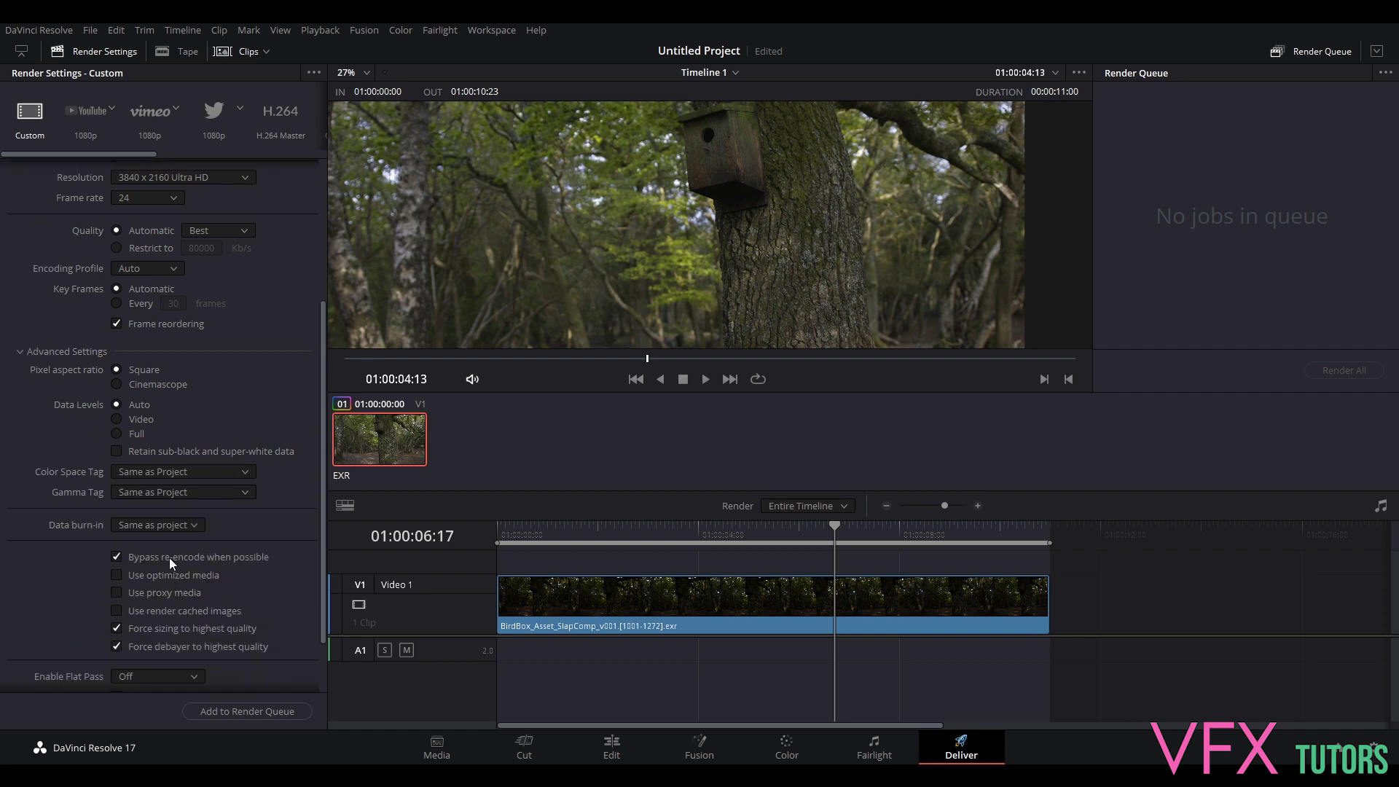
{"action": "scroll", "coordinate": [142, 563], "scroll_direction": "down", "scroll_amount": 2}
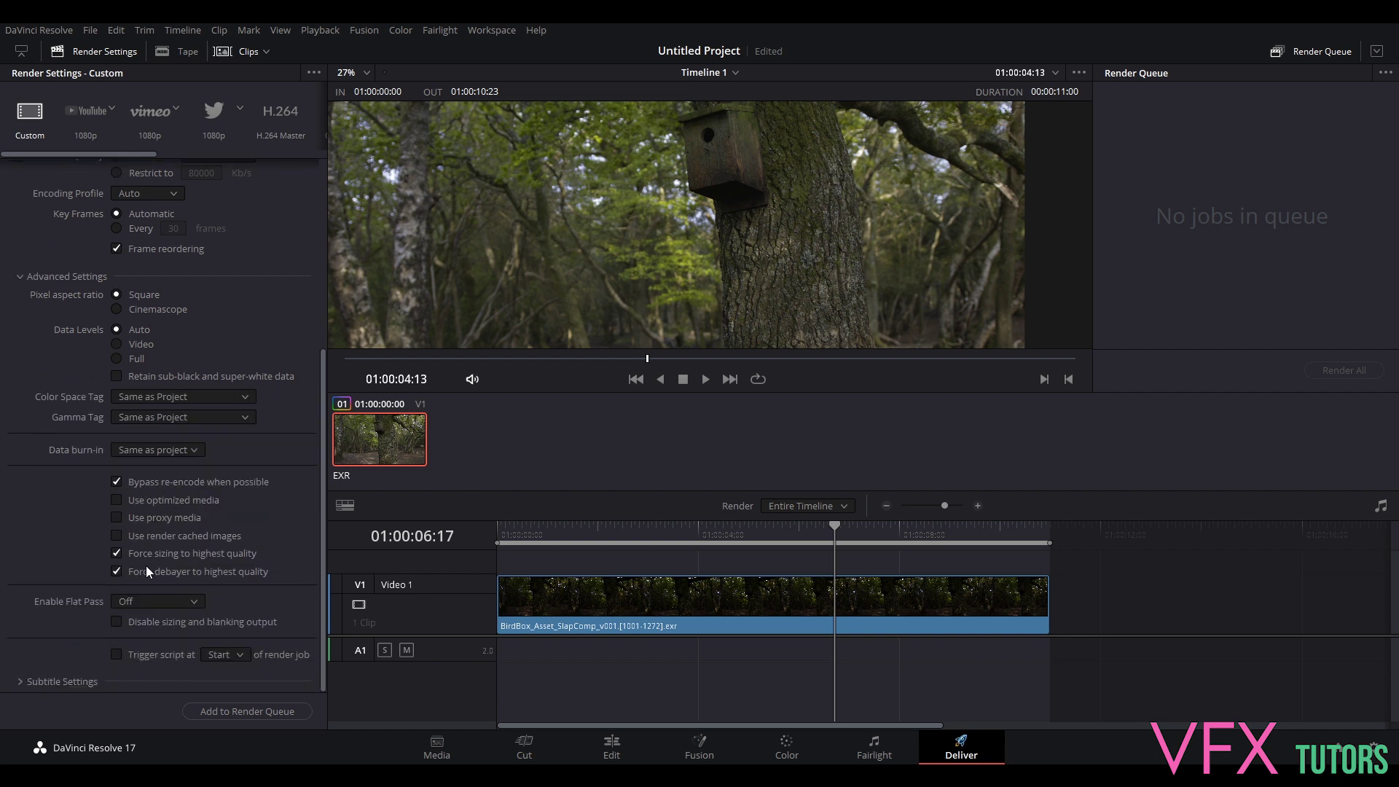
{"action": "scroll", "coordinate": [194, 314], "scroll_direction": "up", "scroll_amount": 7}
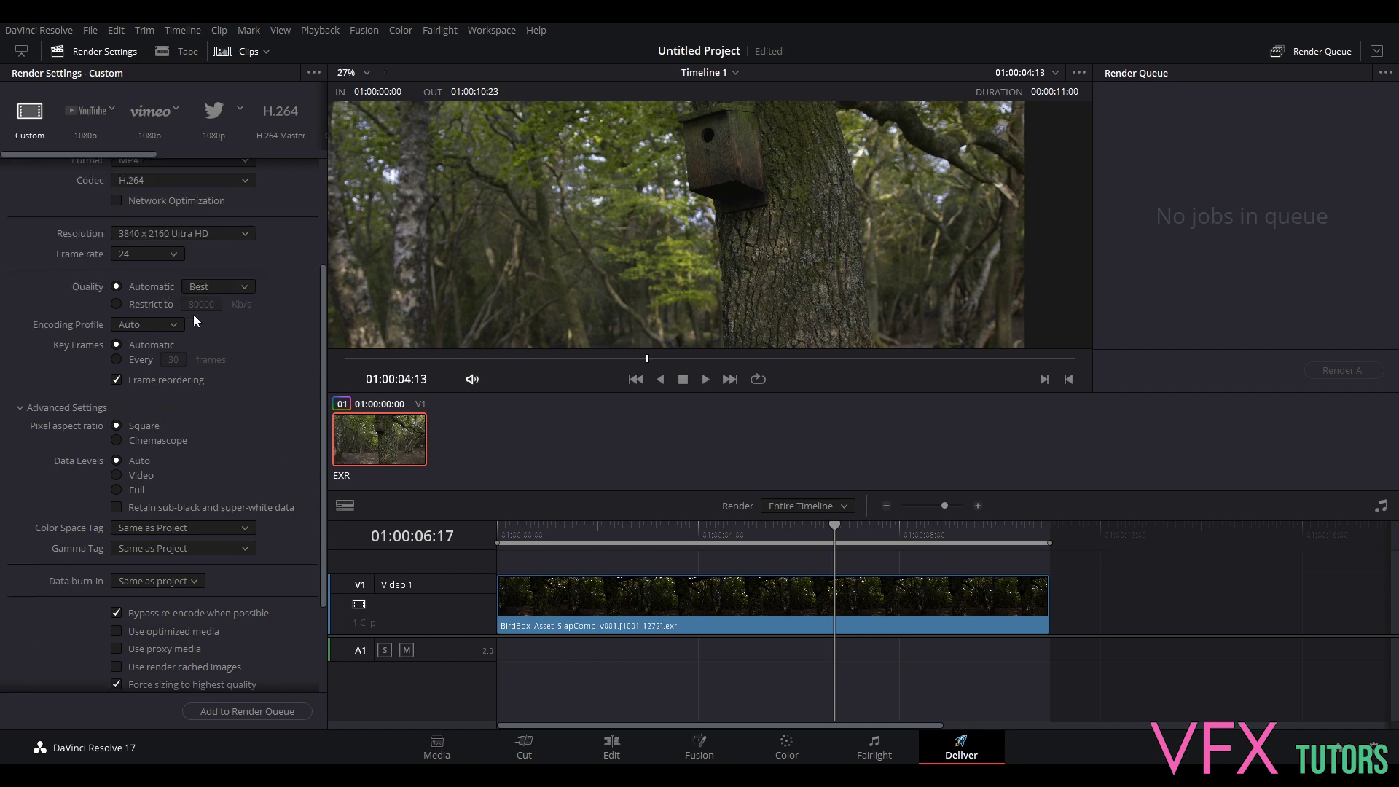
{"action": "left_click", "coordinate": [243, 267]}
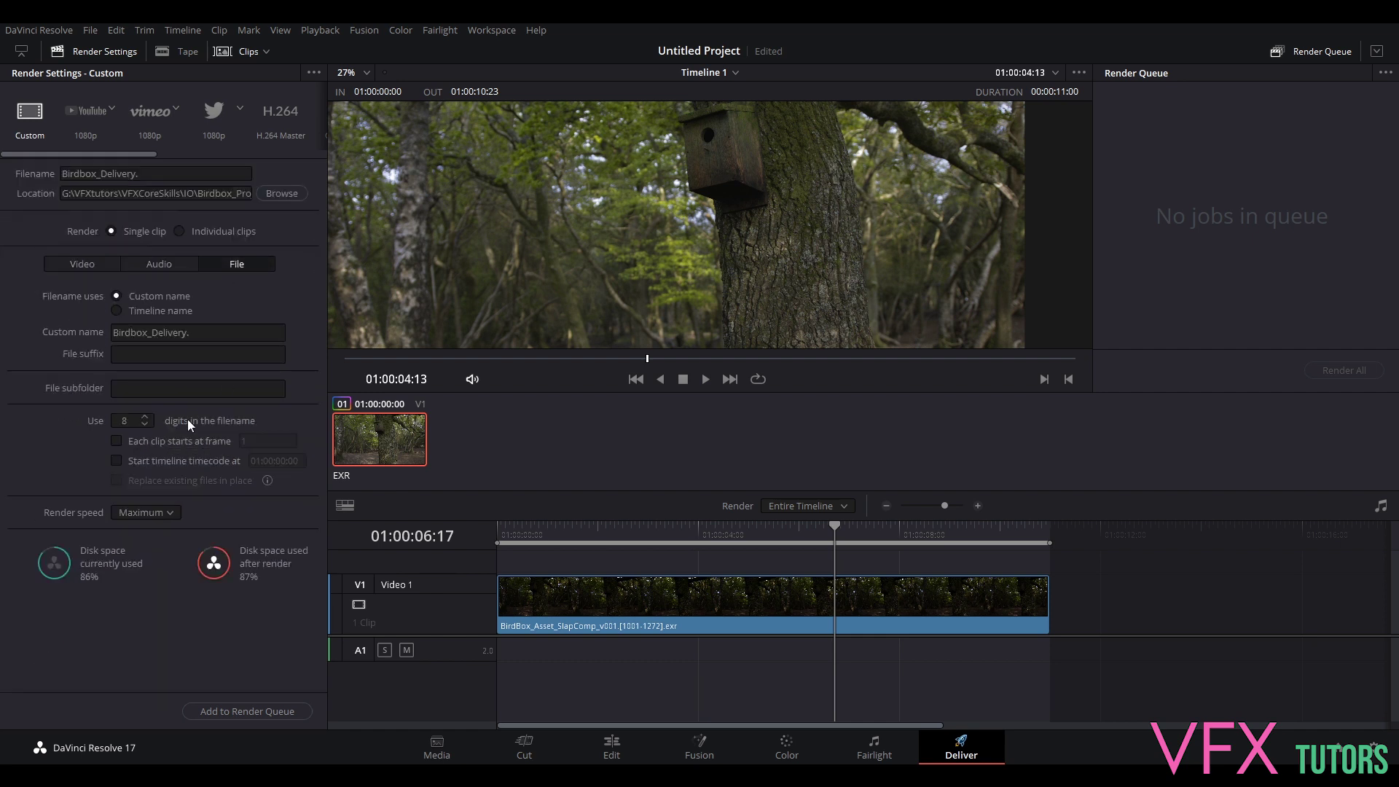
{"action": "left_click", "coordinate": [146, 424]}
Step: Check the audio and video export settings, then add the Birdbox_Delivery MP4 job to the render queue and render it
{"action": "left_click", "coordinate": [160, 261]}
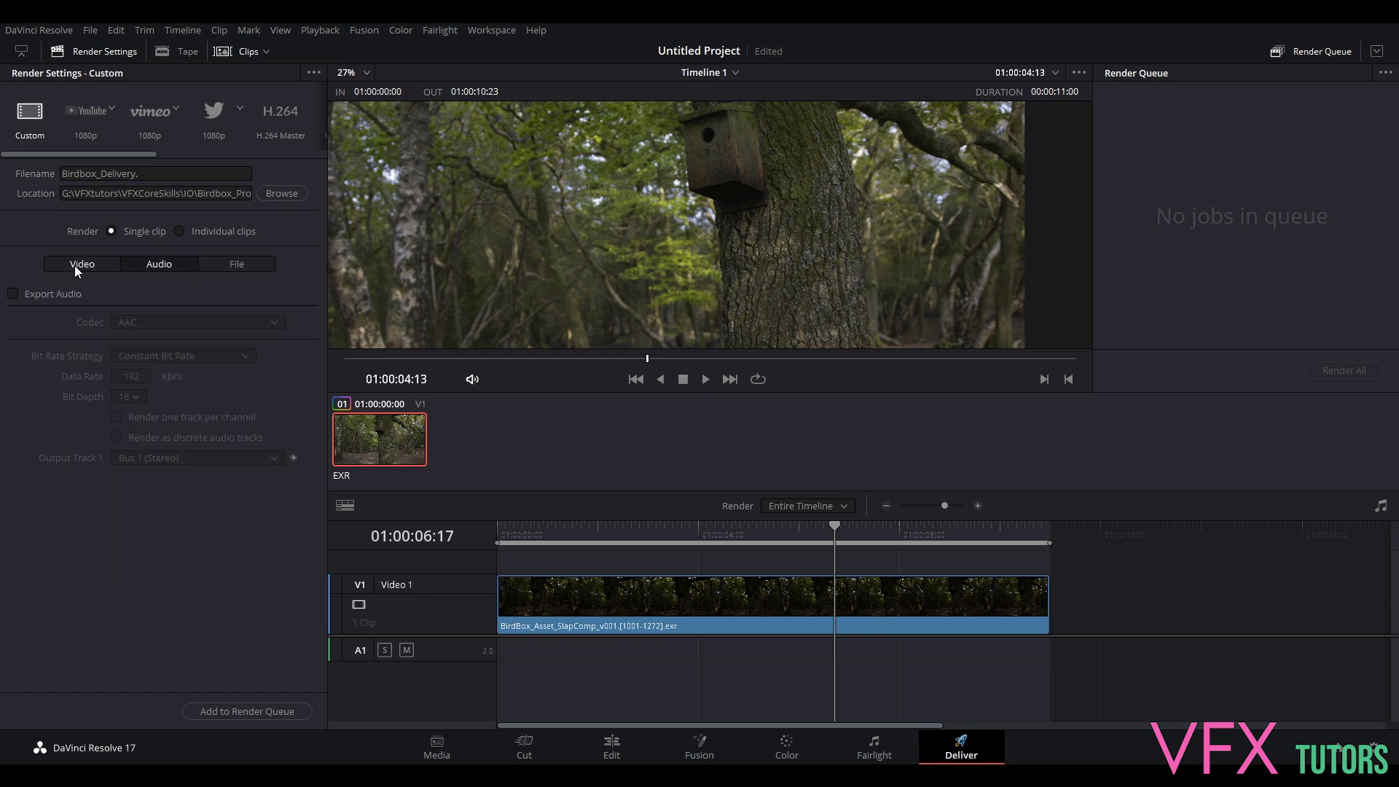
{"action": "left_click", "coordinate": [75, 266]}
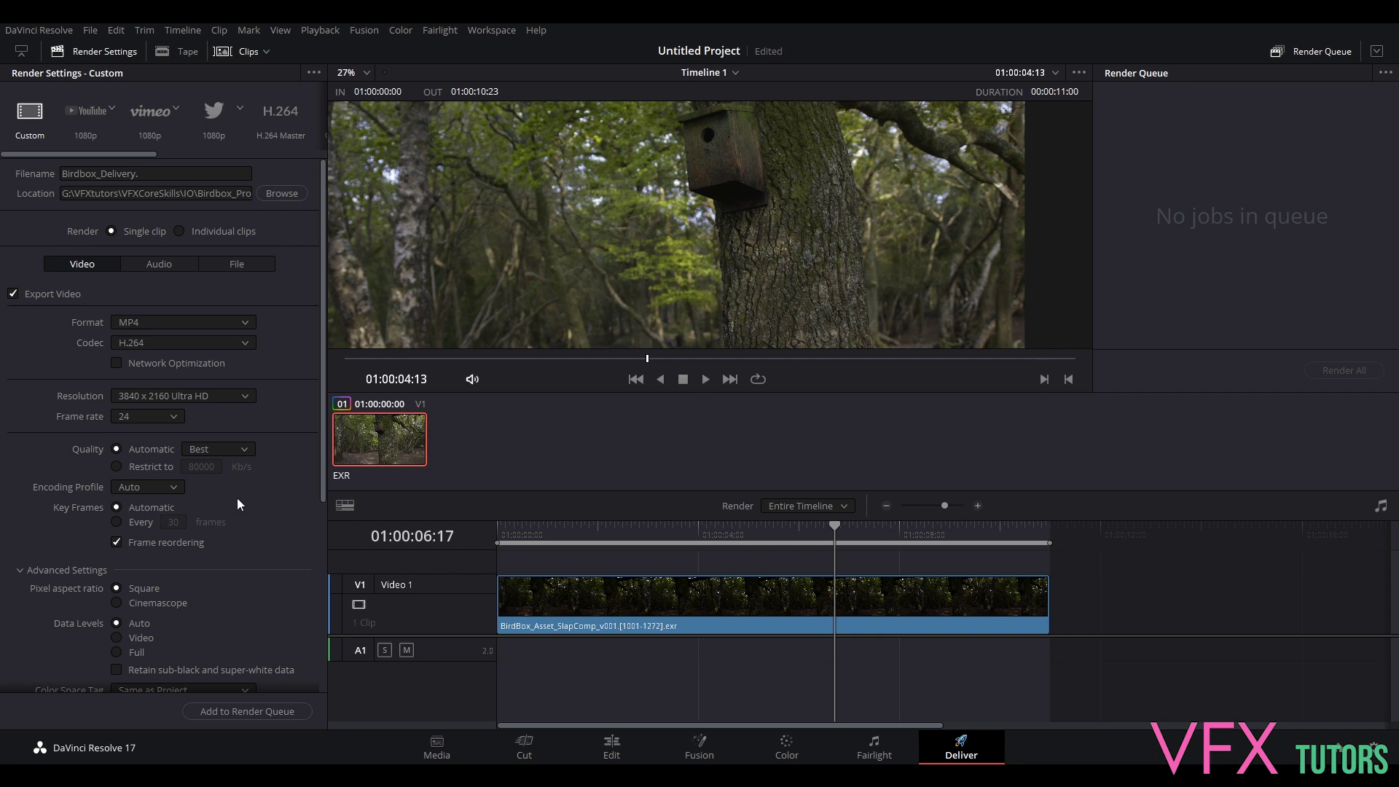
{"action": "left_click", "coordinate": [248, 712]}
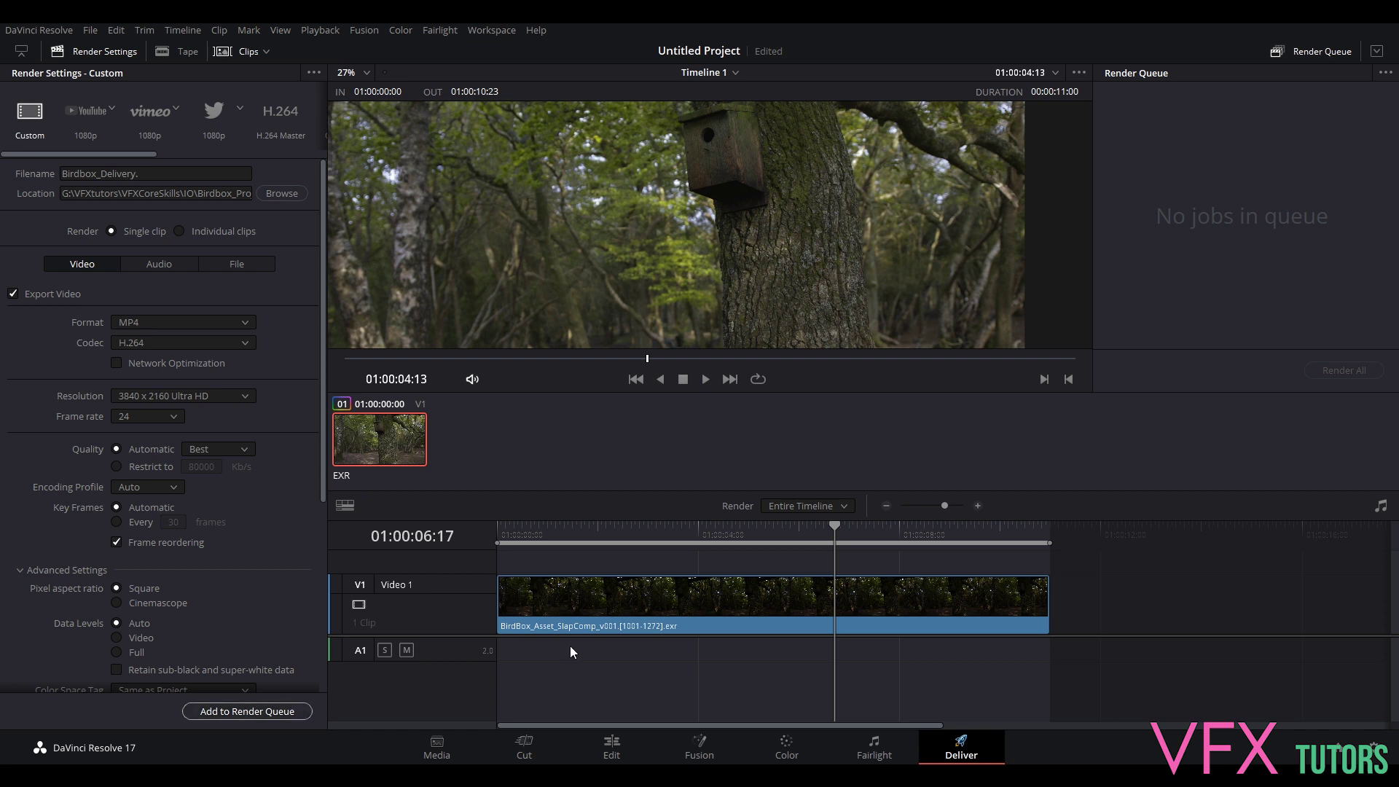
{"action": "left_click", "coordinate": [1330, 367]}
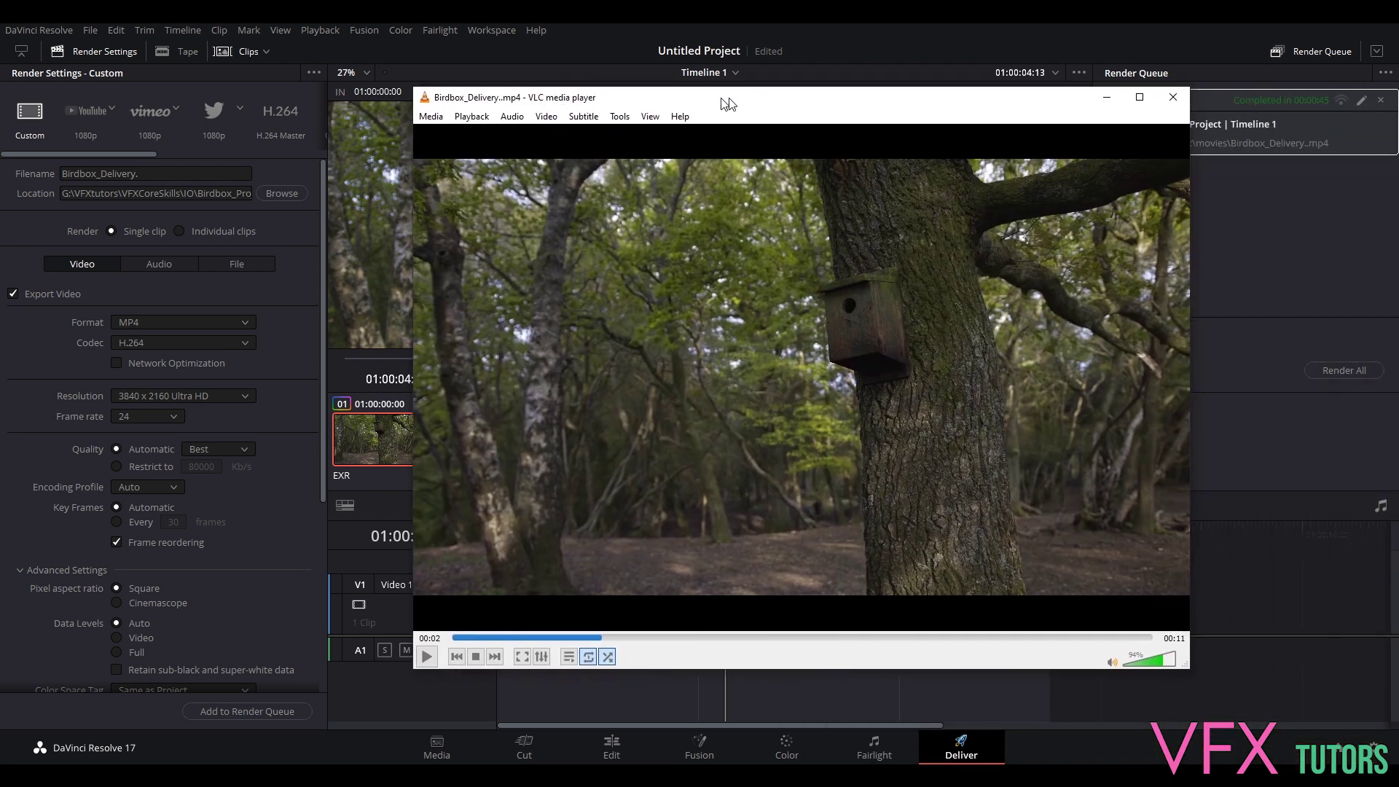
Step: Play the rendered Birdbox_Delivery..mp4 from the beginning in VLC media player and reposition the player window to inspect the picture
{"action": "left_click_drag", "start_coordinate": [723, 102], "coordinate": [510, 100]}
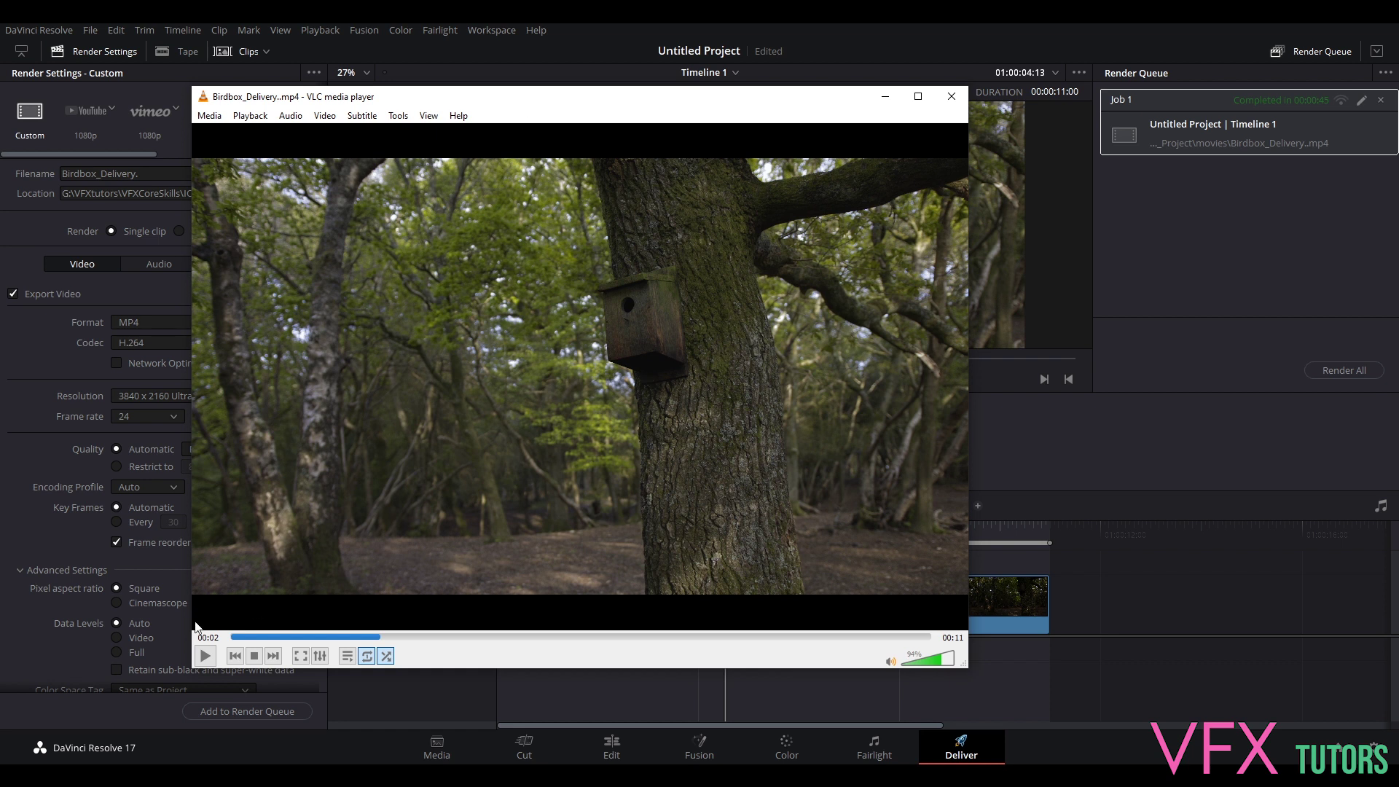
{"action": "left_click", "coordinate": [229, 637]}
{"action": "left_click", "coordinate": [204, 656]}
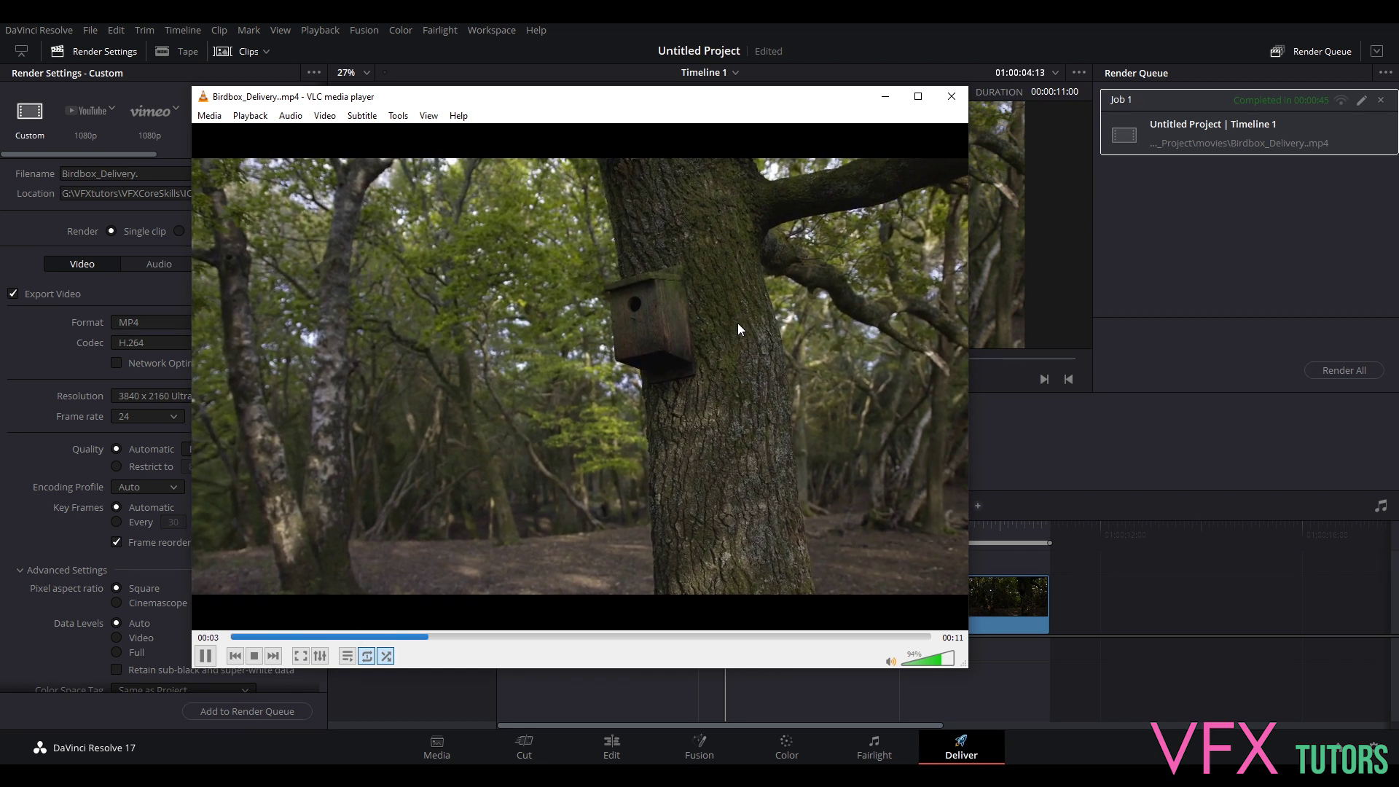
{"action": "left_click_drag", "start_coordinate": [803, 109], "coordinate": [1058, 220]}
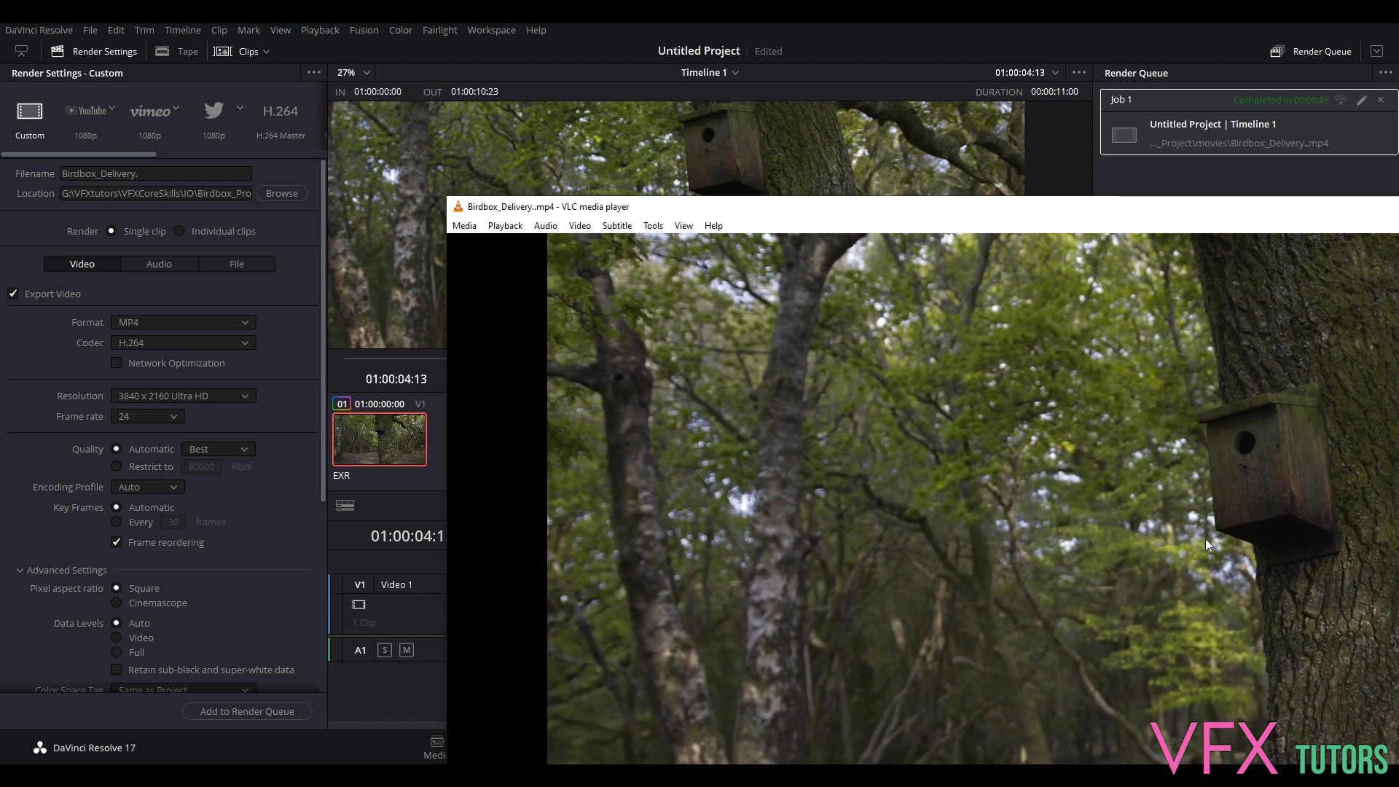
{"action": "left_click_drag", "start_coordinate": [1261, 215], "coordinate": [903, 108]}
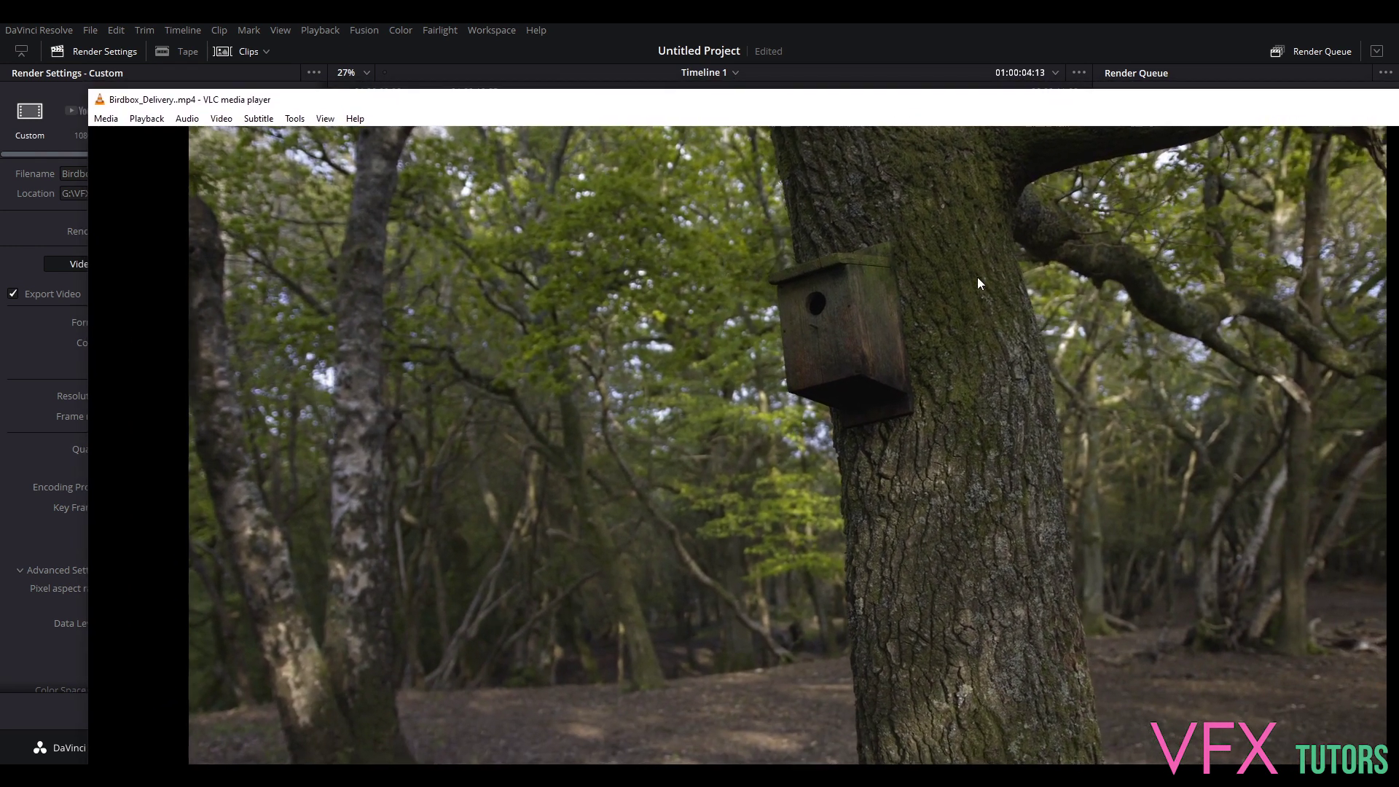